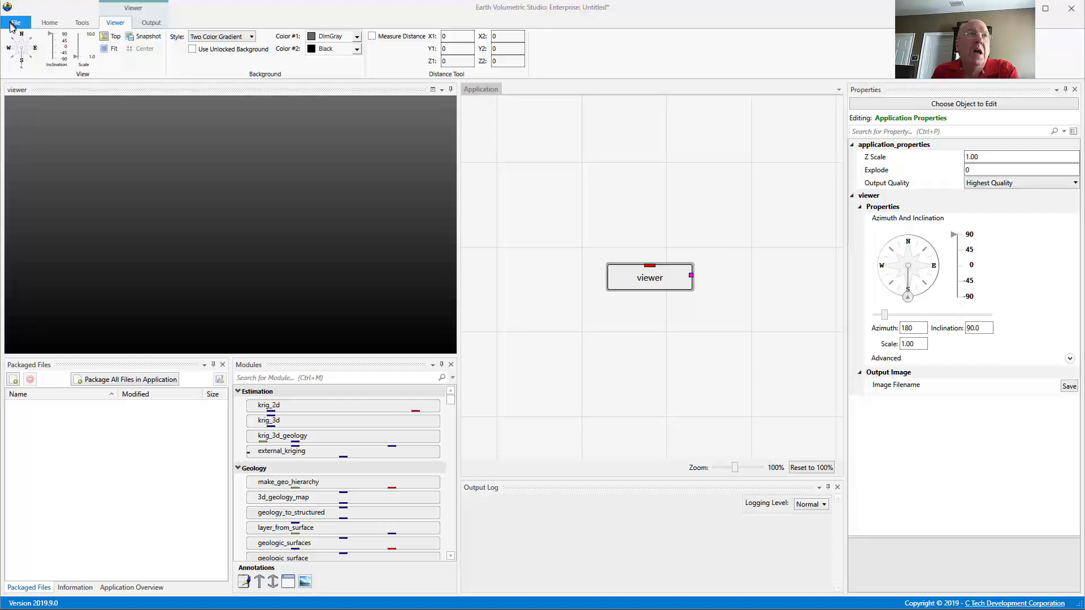
- Open the sample project krig_2d_railyard-contour_data_user_defined.intermediate.evs from the DrillGuide(TM) and 2D Kriging folder
click(16, 23)
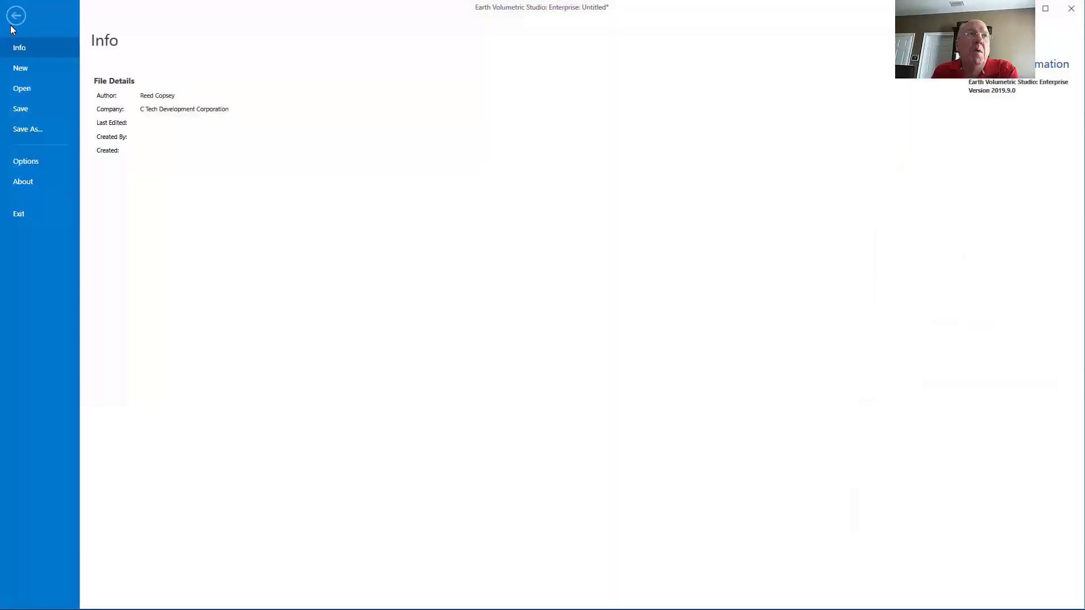
click(26, 90)
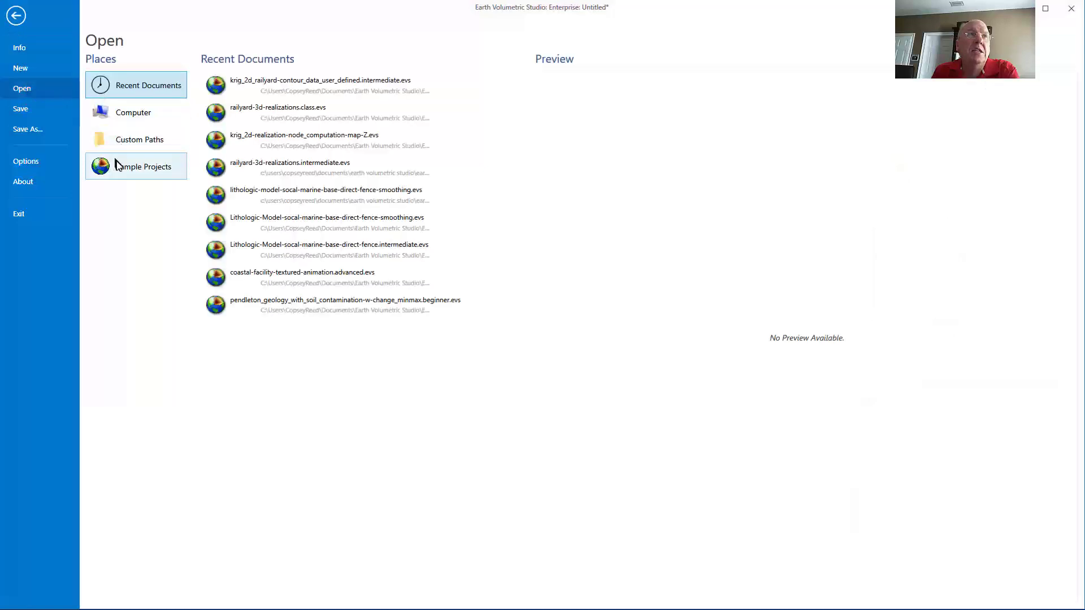
click(143, 166)
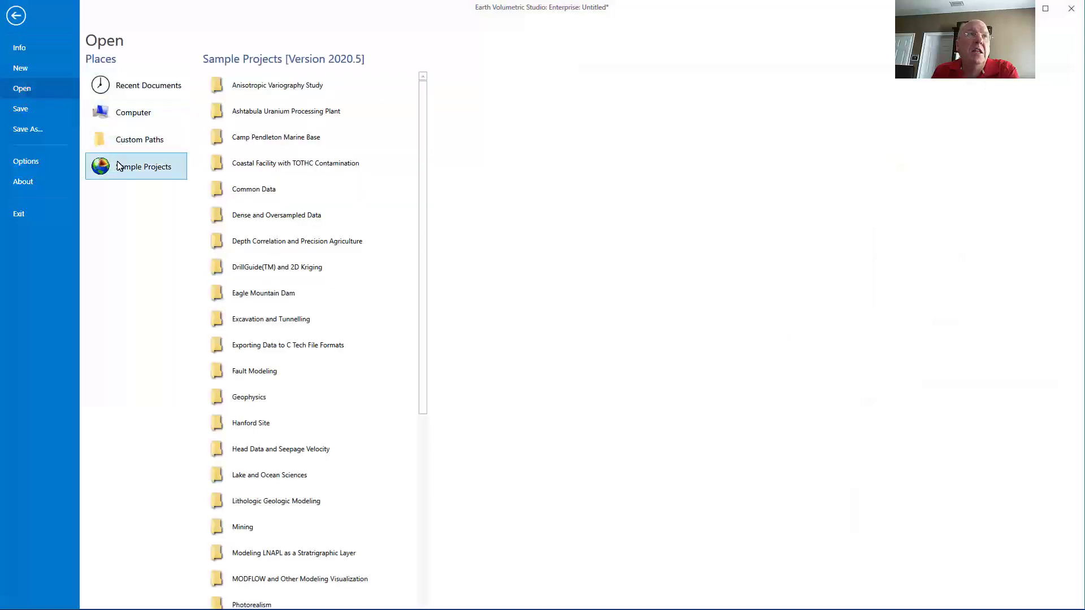
click(272, 268)
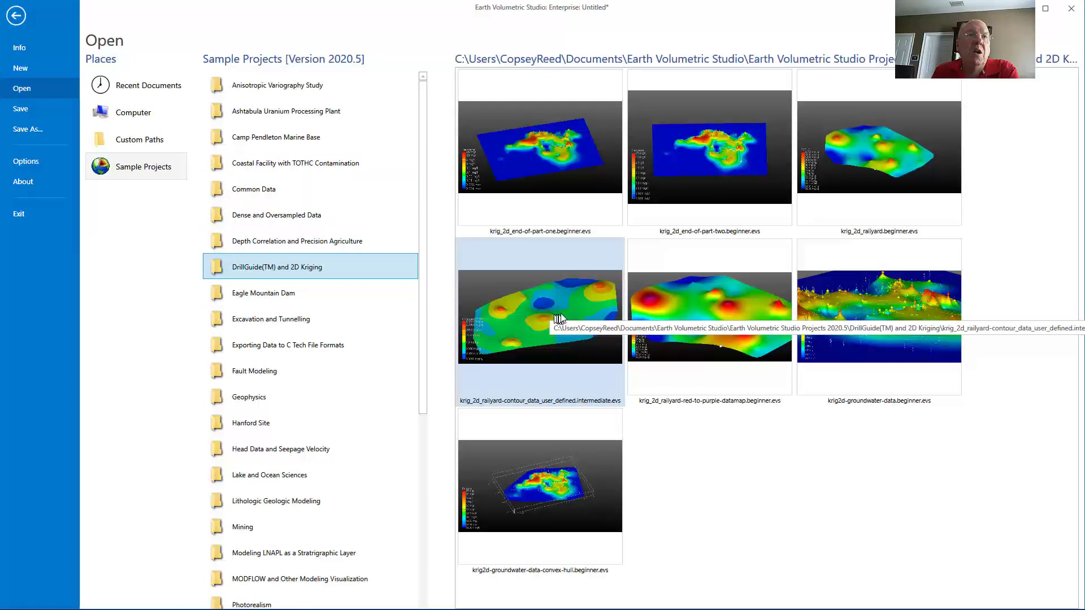
double_click(526, 335)
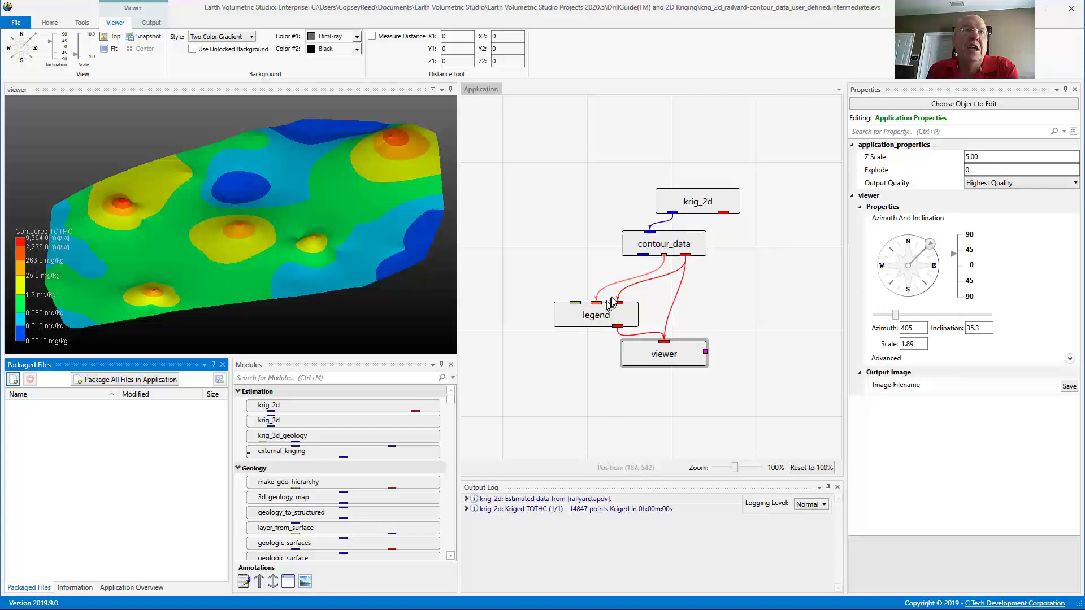
- Replace the contour_data-to-viewer connection with a direct connection from krig_2d's surface output to the viewer
mouse_move(665, 261)
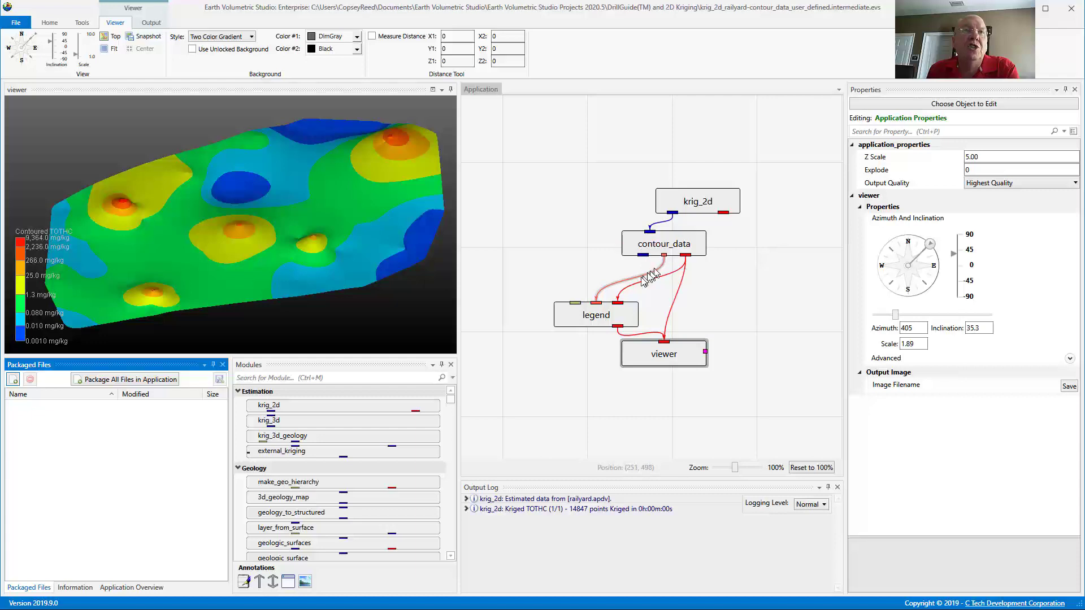
mouse_move(599, 308)
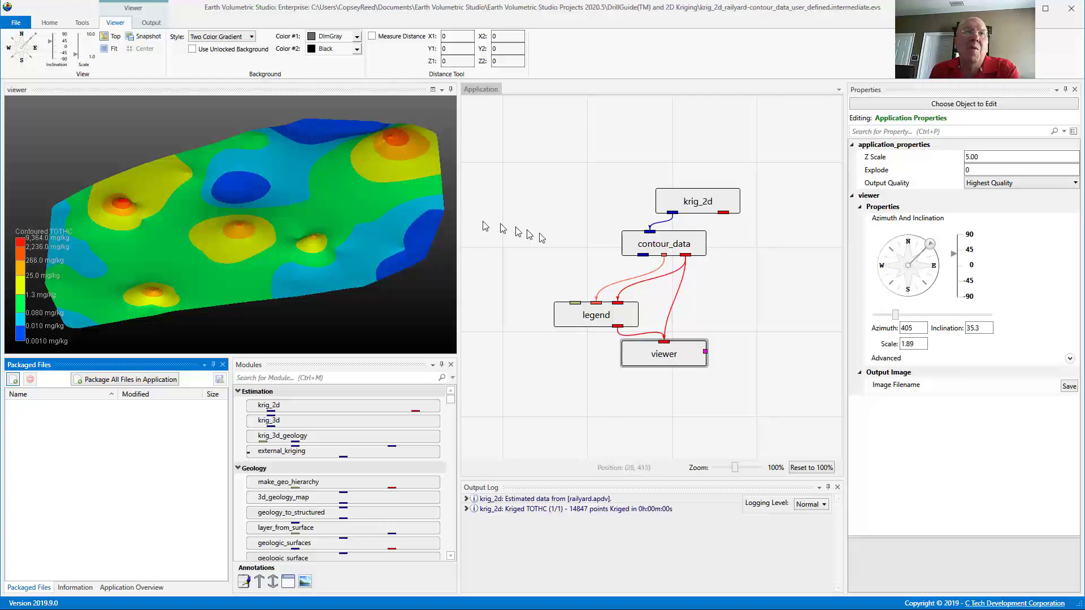
right_click(677, 289)
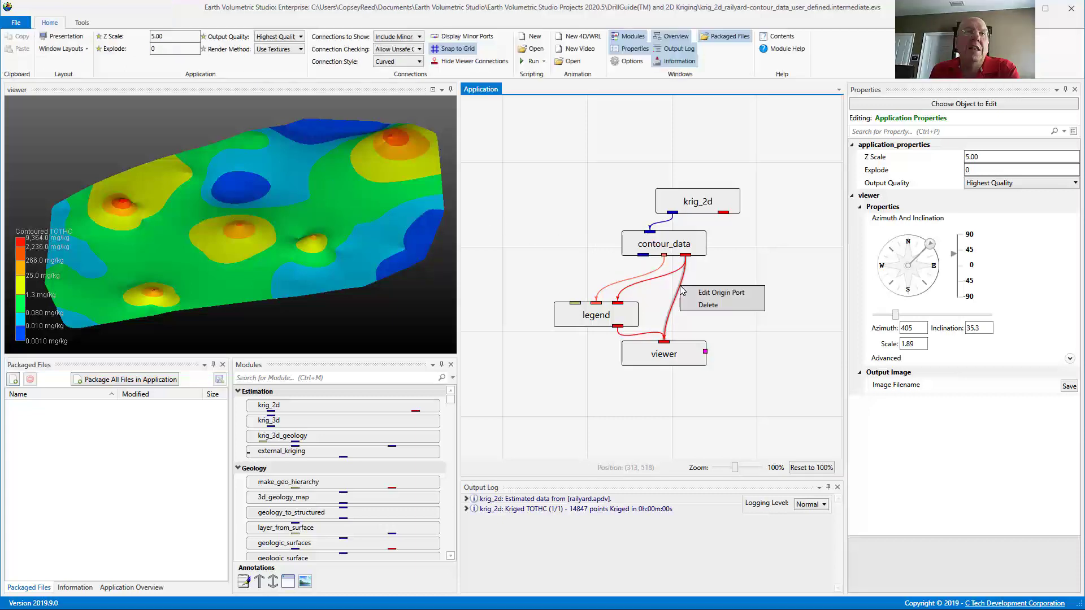
click(701, 309)
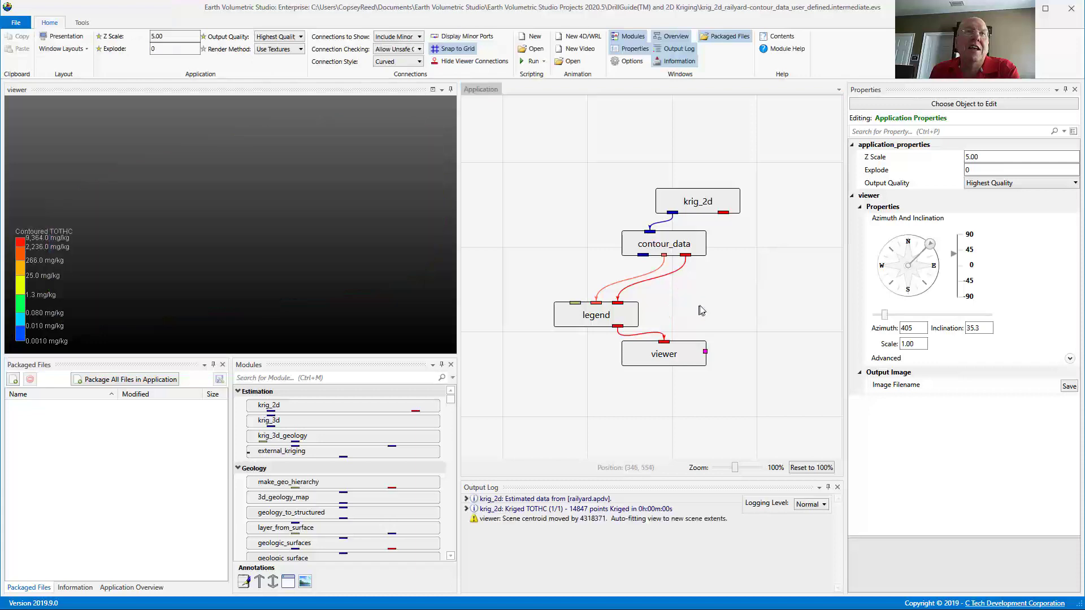
drag(727, 215, 696, 277)
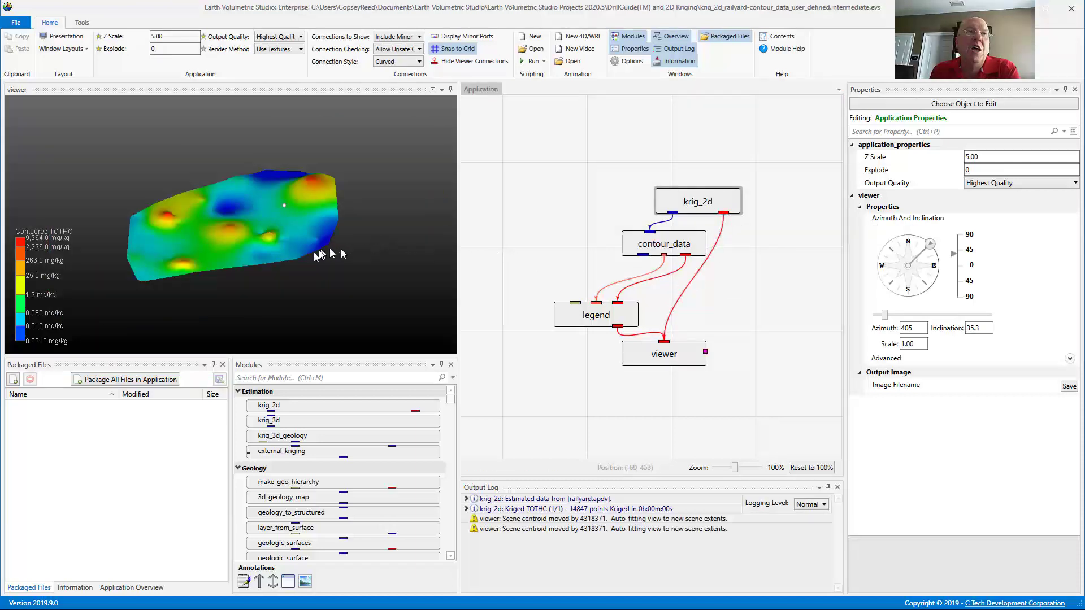
scroll(273, 252, up, 2)
scroll(274, 253, up, 4)
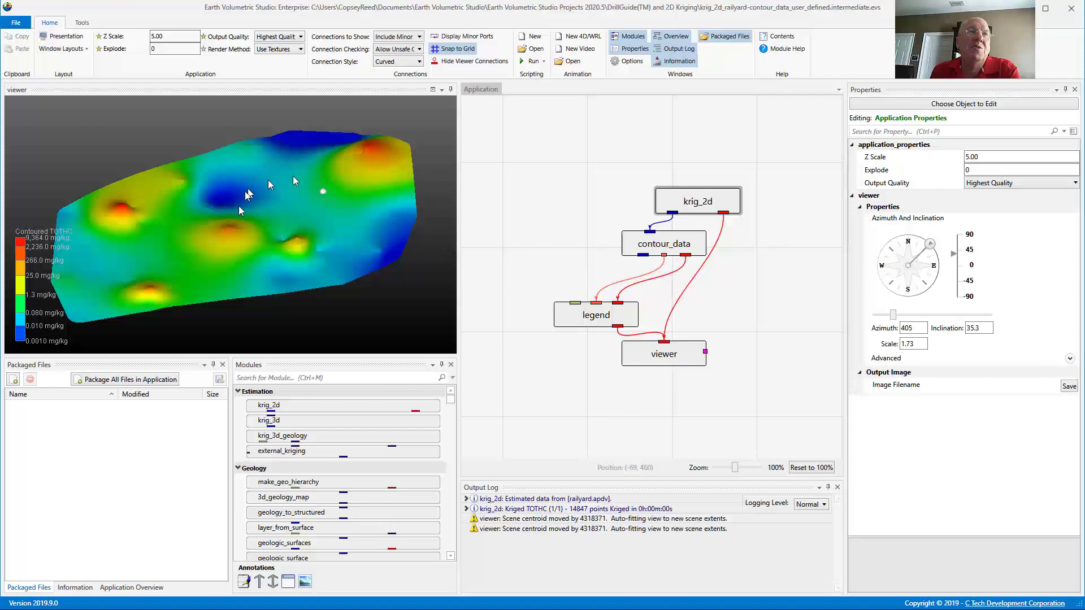
- Set the viewer module's Auto Fit Scene option to Never
click(665, 353)
click(665, 353)
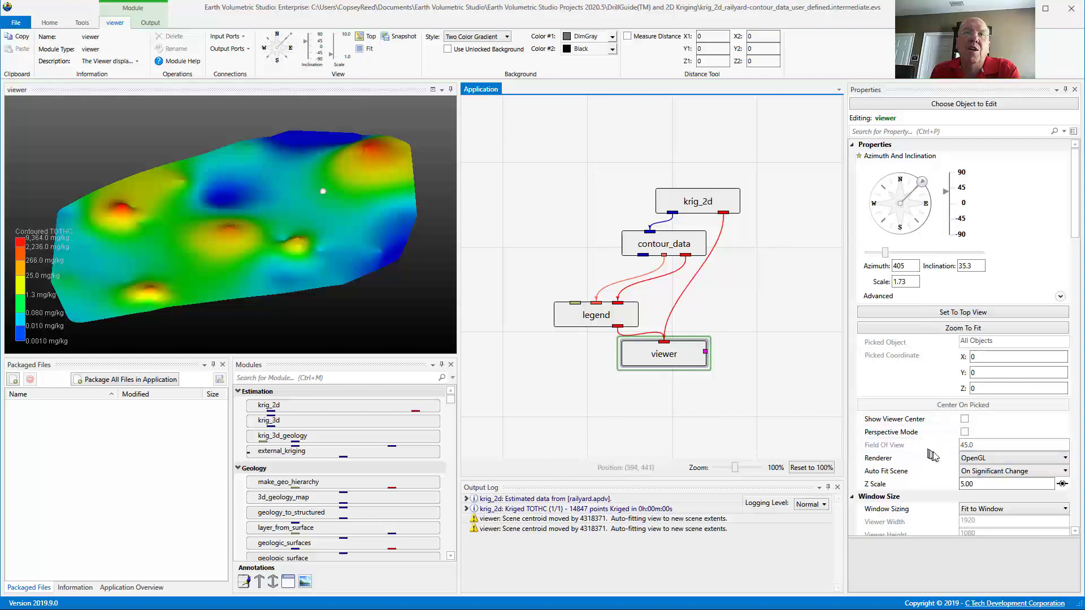
click(1000, 472)
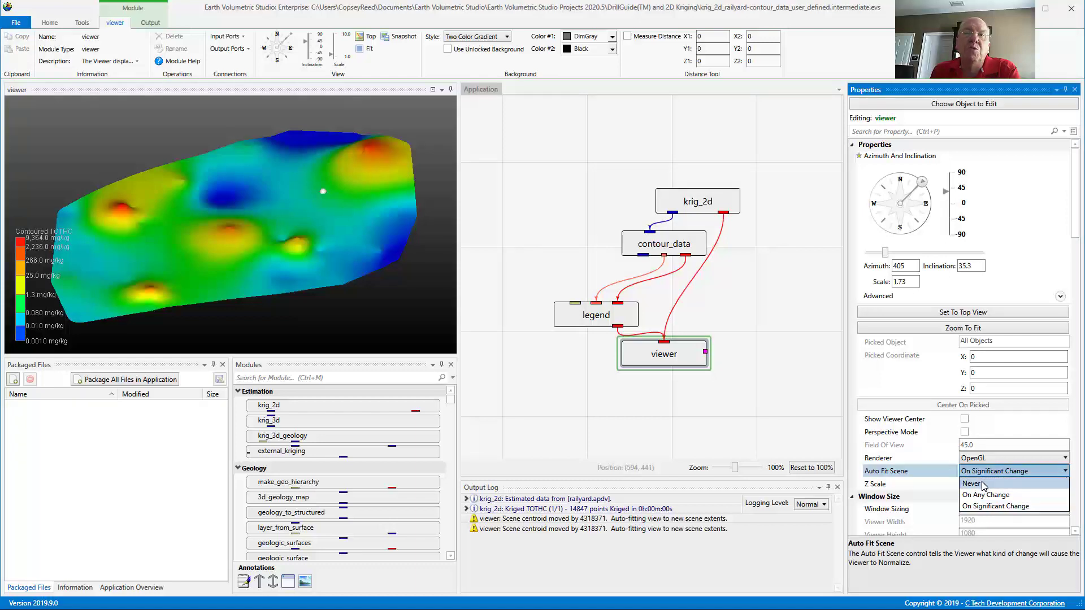
click(983, 484)
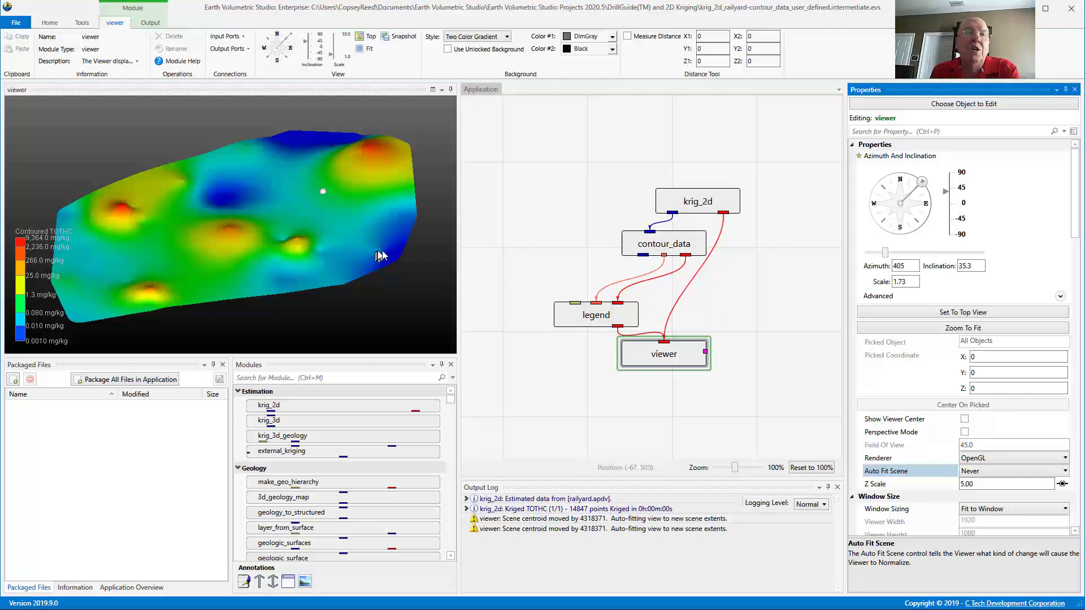
click(750, 331)
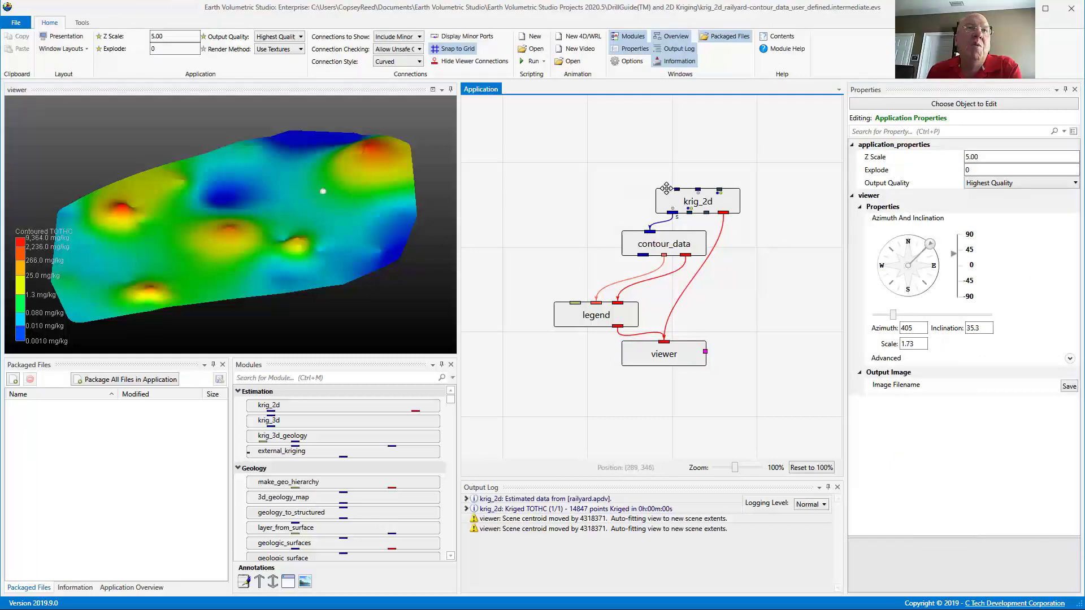
- Turn off the 0 Point TOTHC display sphere in krig_2d's display settings
click(704, 200)
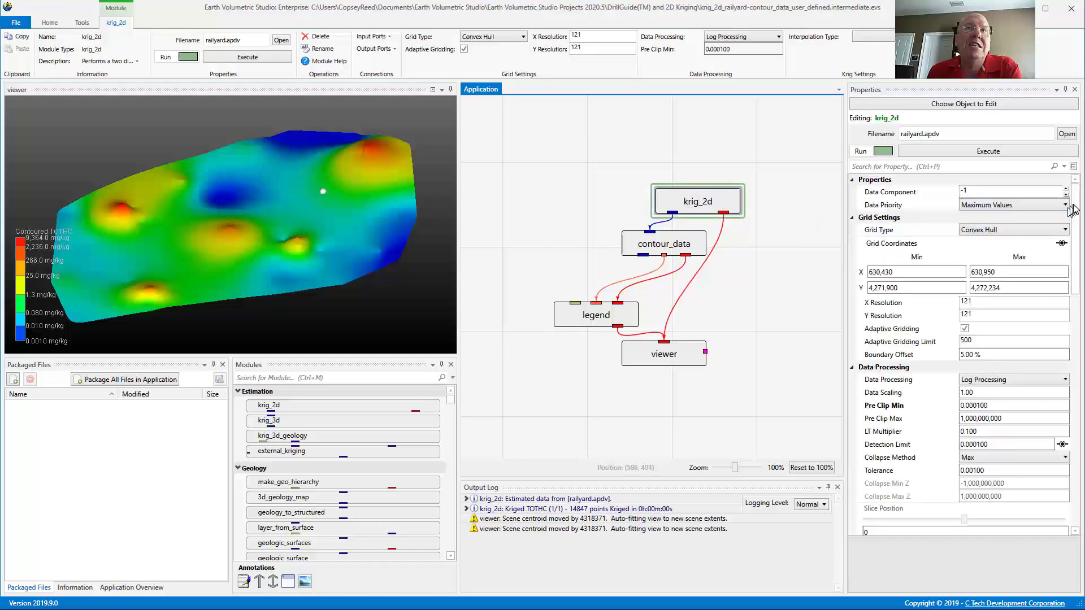
drag(1073, 205, 1072, 465)
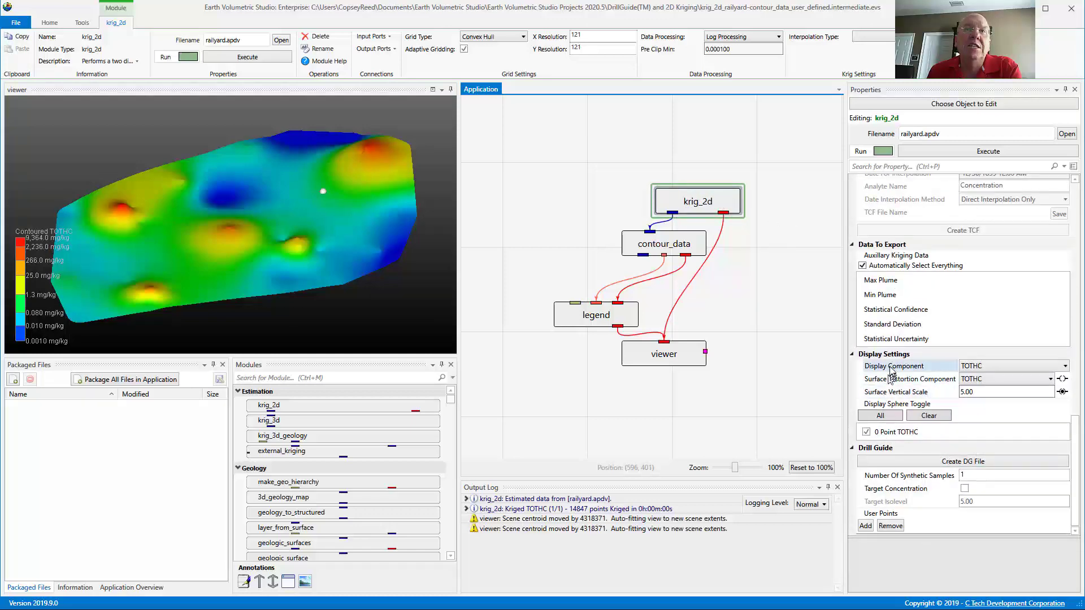
click(866, 433)
click(866, 433)
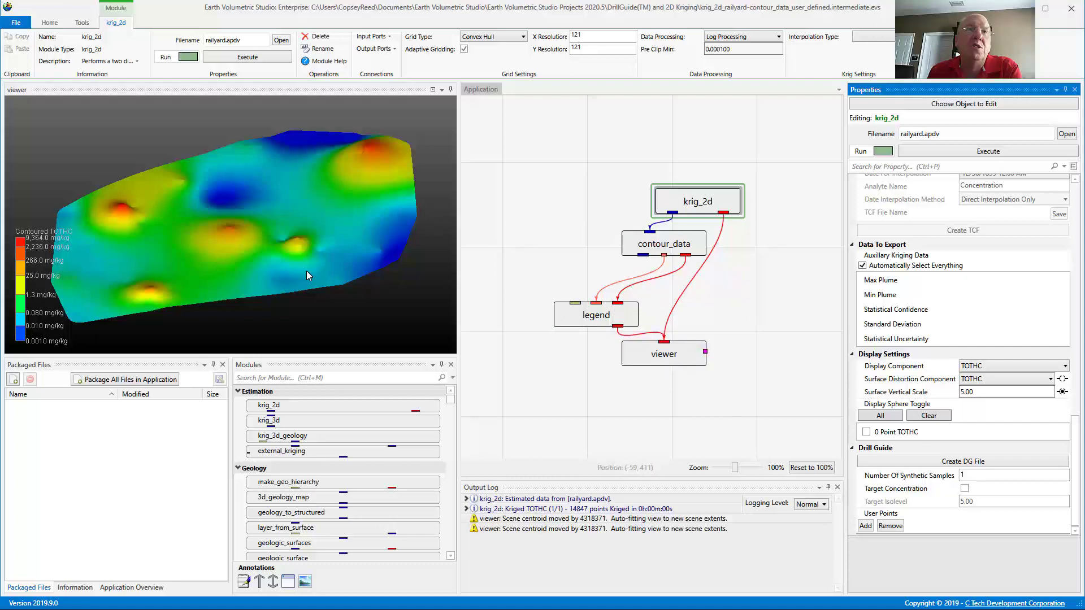
- Swap the viewer's krig_2d surface connection for contour_data's renderable output
right_click(697, 277)
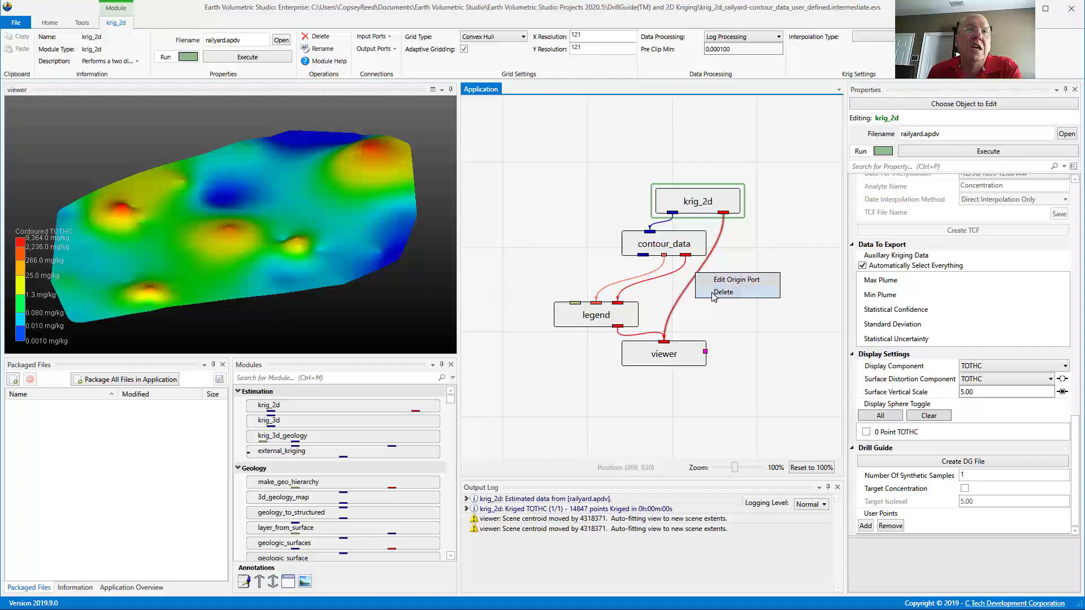
click(714, 295)
drag(687, 258, 676, 304)
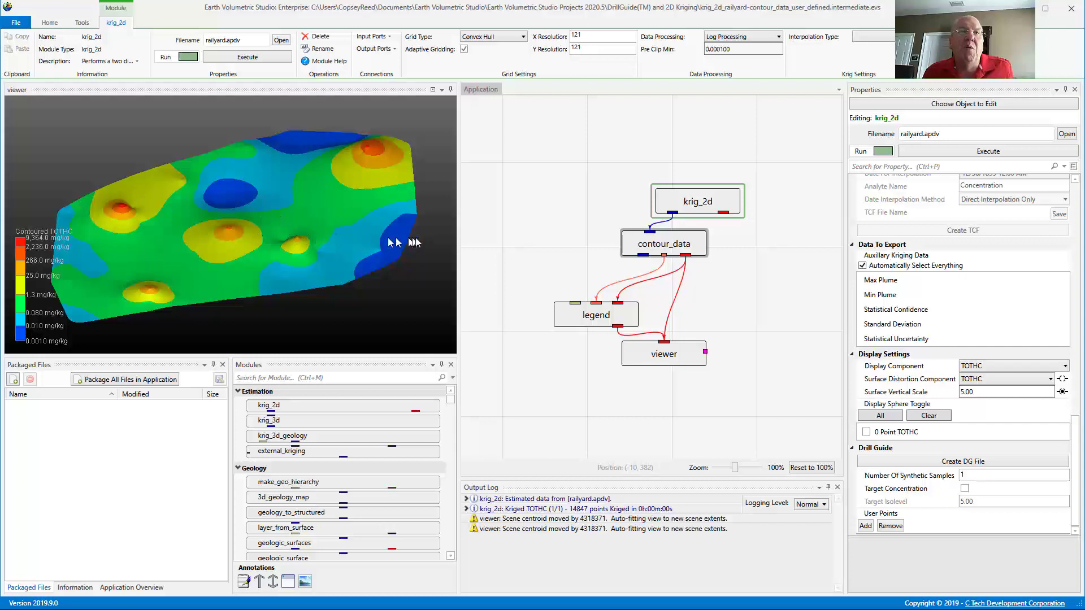
- Delete the contour_data-to-viewer connection and reconnect krig_2d's surface output to the viewer
right_click(680, 280)
click(706, 300)
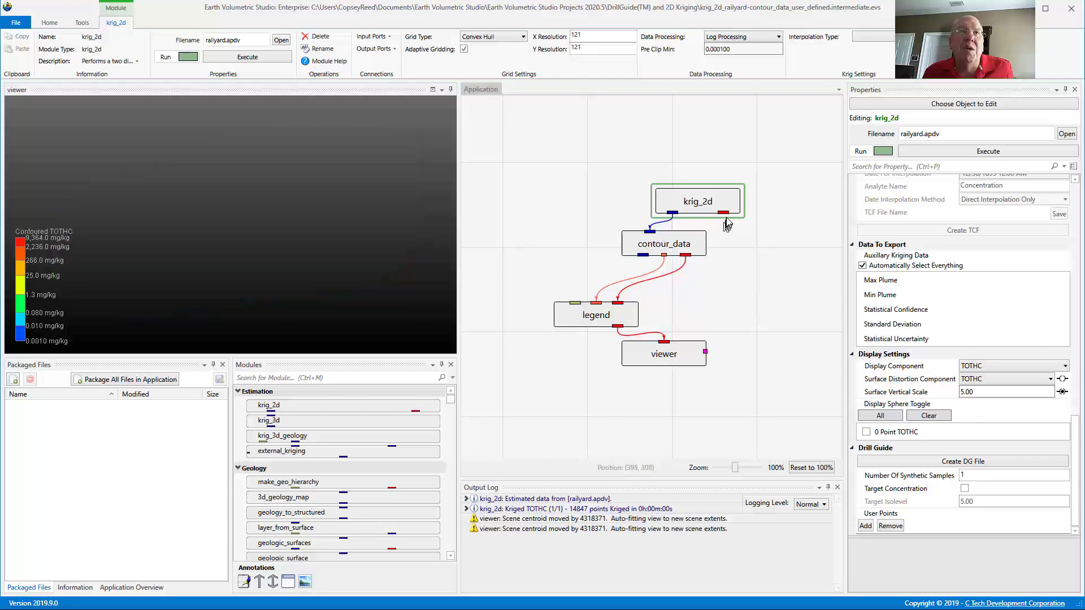
drag(723, 212, 700, 277)
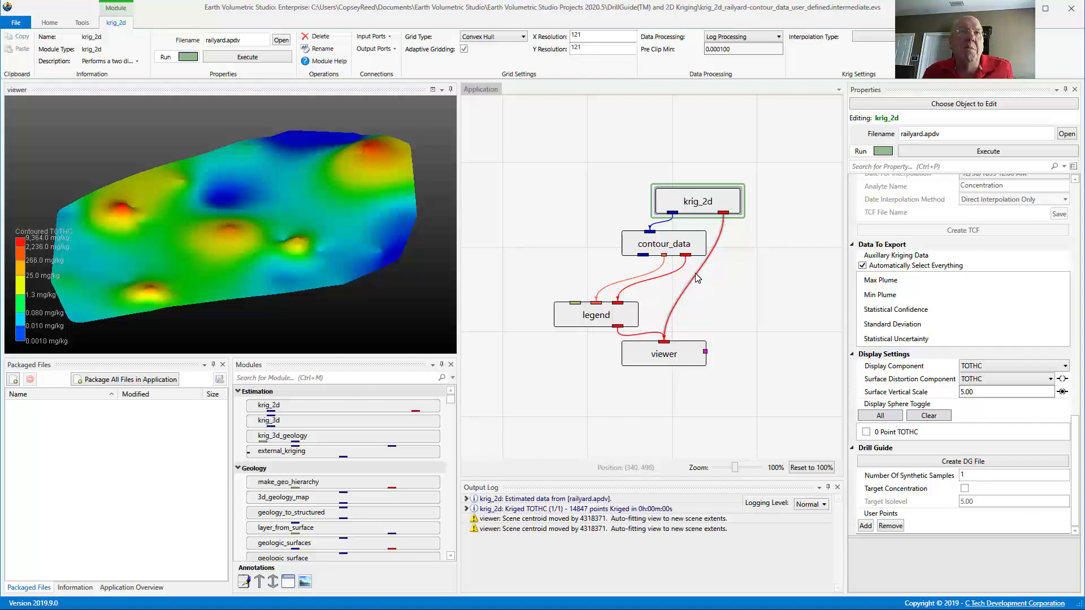
- Set the Line Display Mode of krig_2d's Surface port to Regular and inspect the grid up close
click(698, 277)
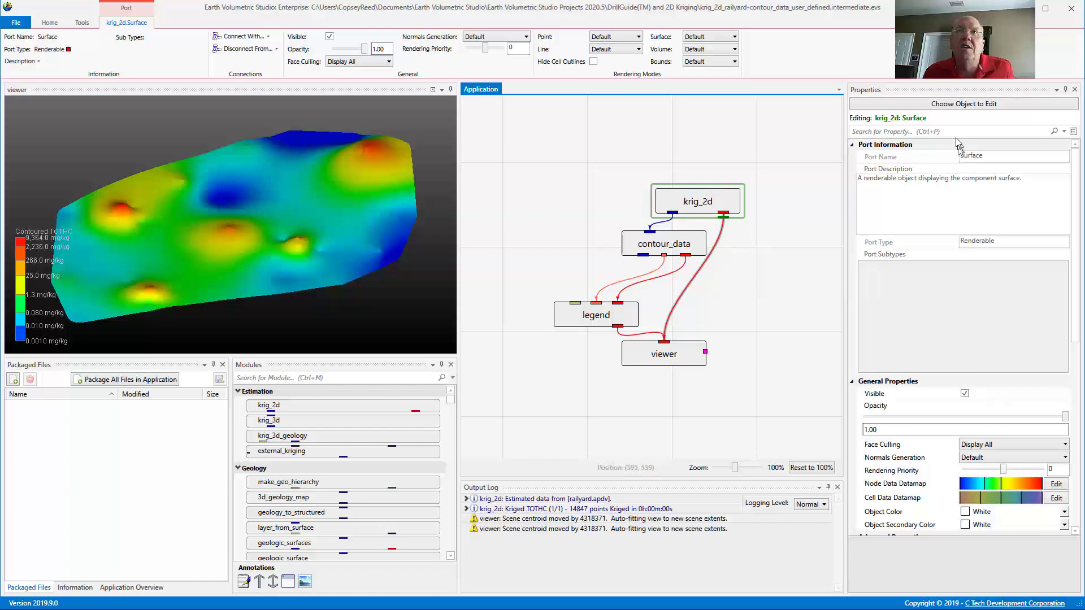
drag(1074, 182, 1069, 298)
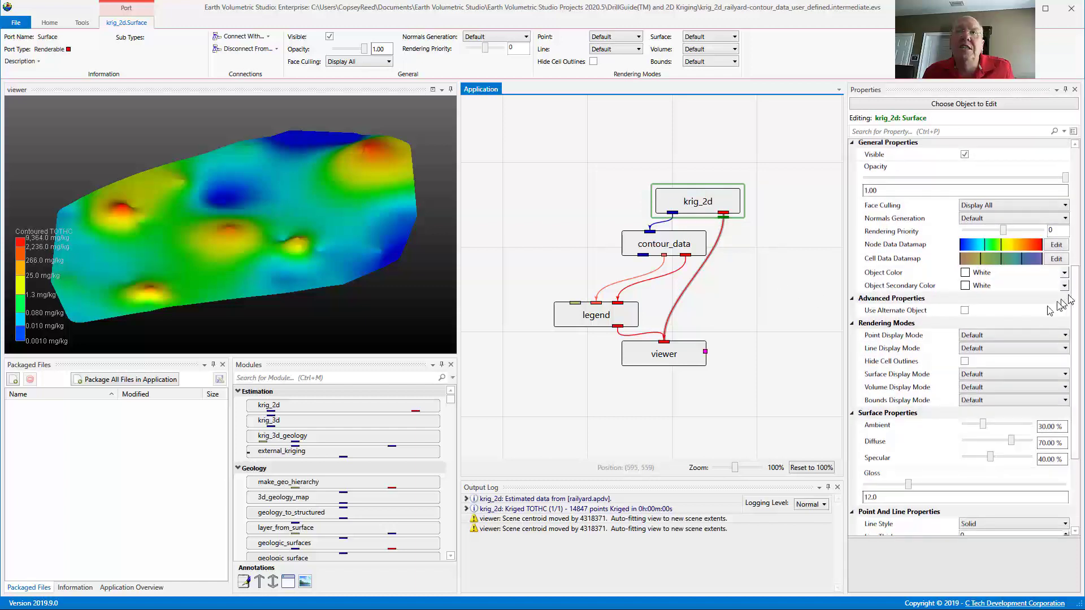
click(973, 350)
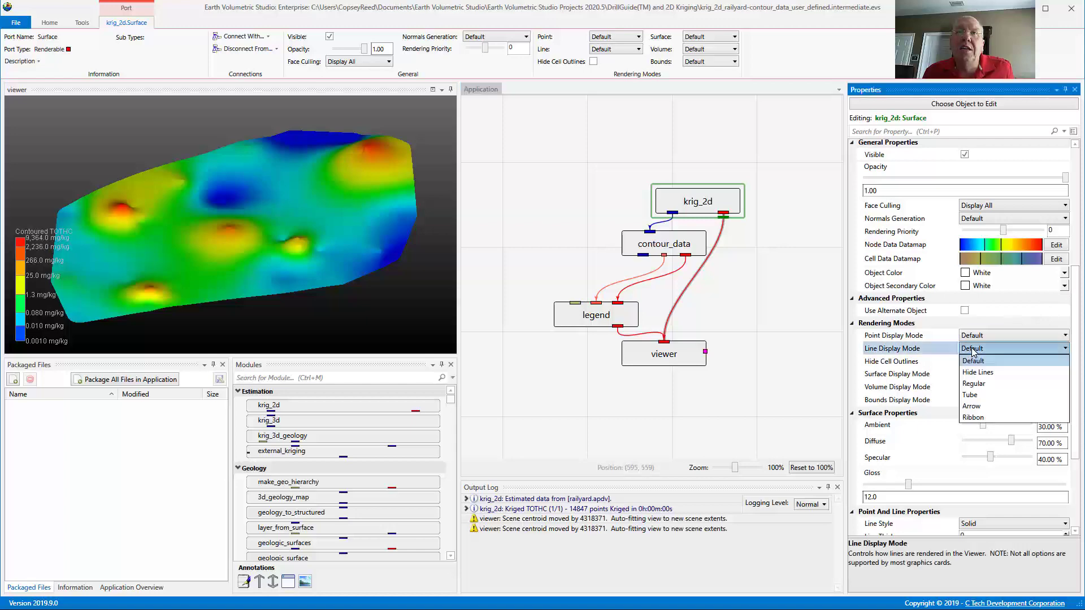
click(968, 385)
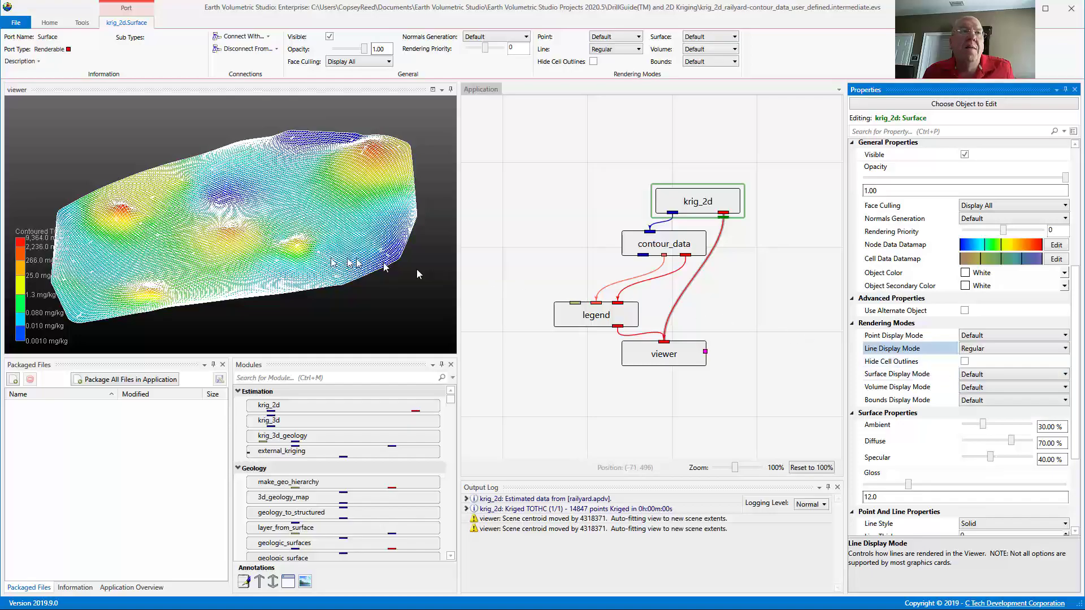
scroll(287, 260, up, 5)
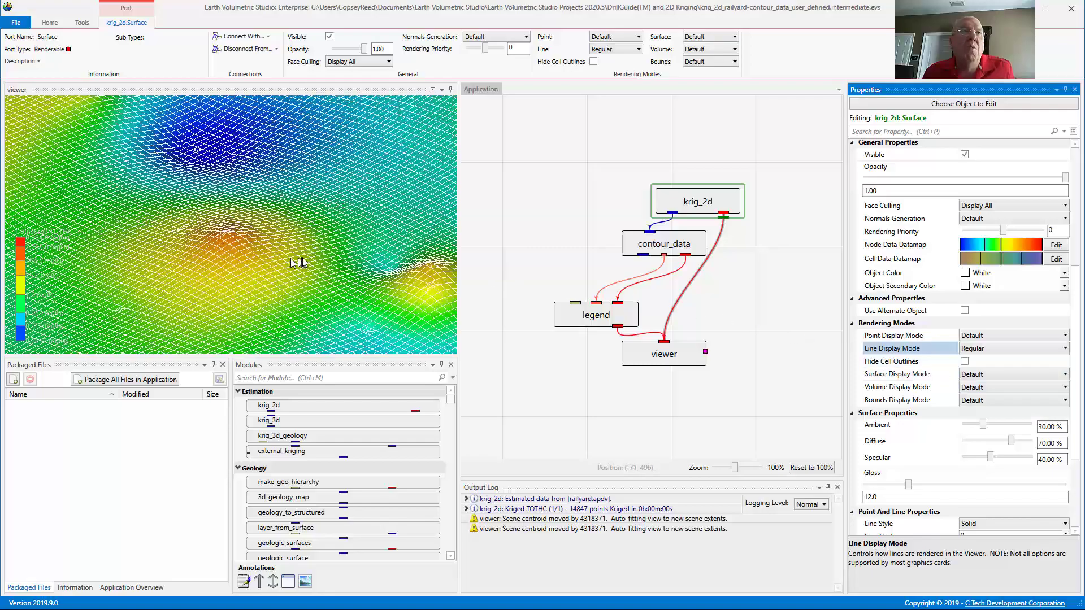
drag(332, 253, 229, 232)
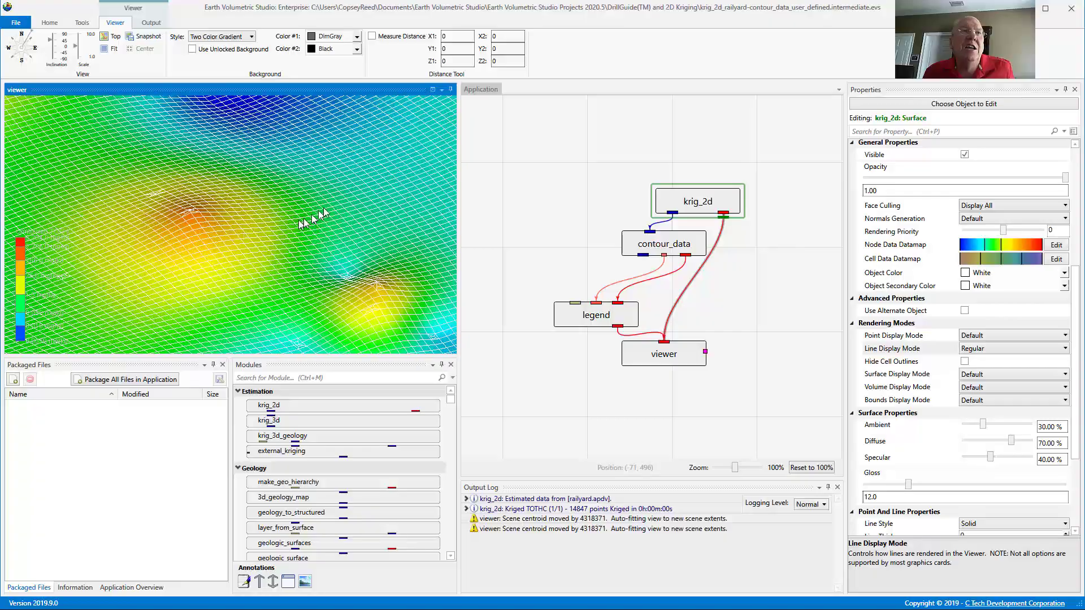
mouse_move(330, 231)
mouse_down()
mouse_move(325, 259)
mouse_move(268, 215)
mouse_move(302, 187)
mouse_move(328, 214)
mouse_up()
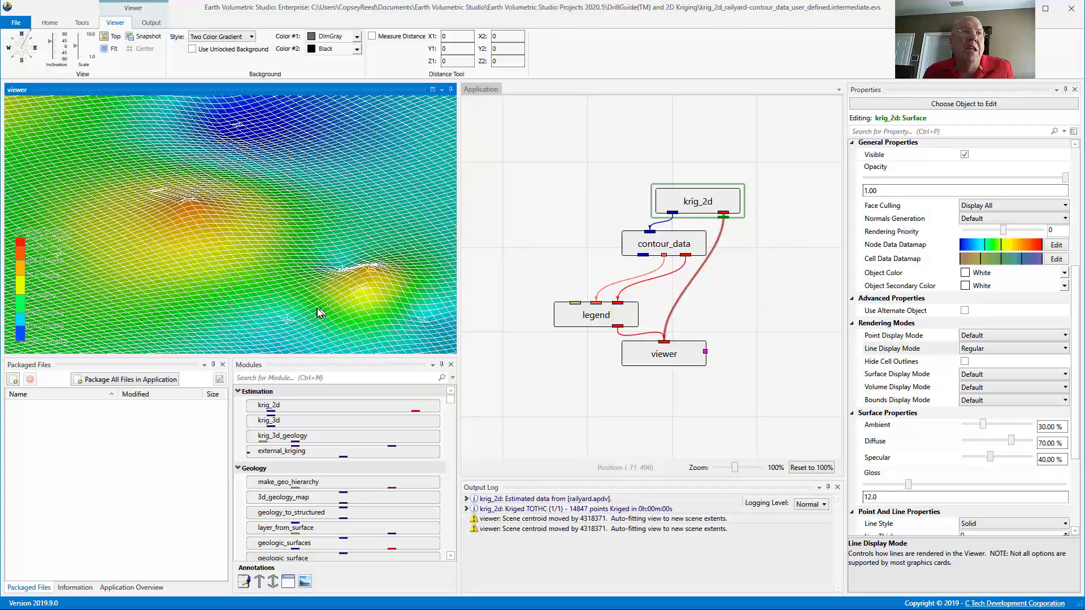
scroll(366, 302, up, 3)
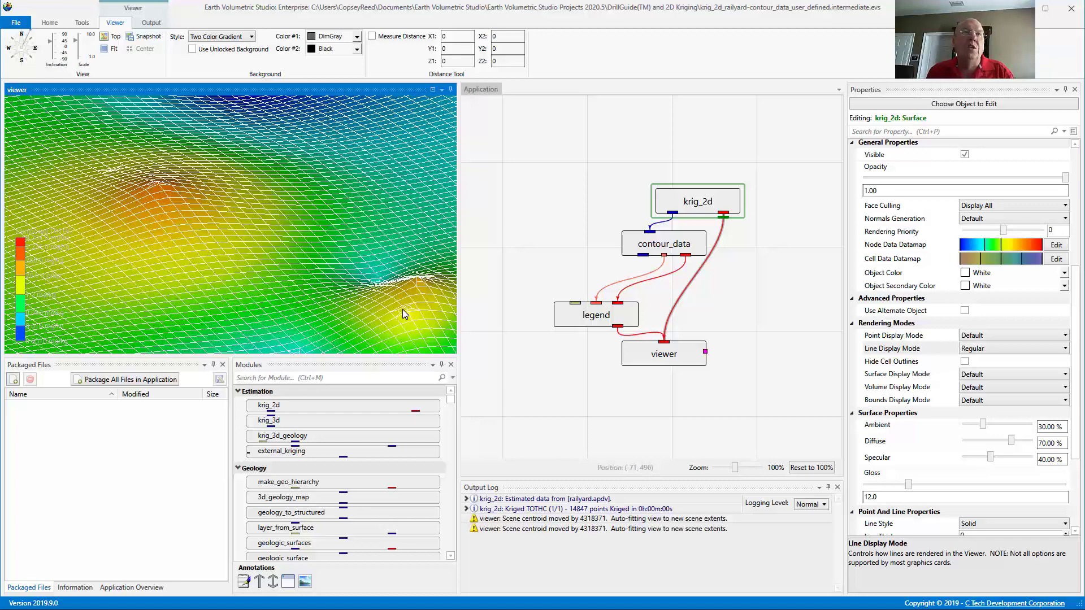
- Add a post_samples module and connect it to krig_2d's Output Filename port and to the viewer
click(282, 377)
text(p)
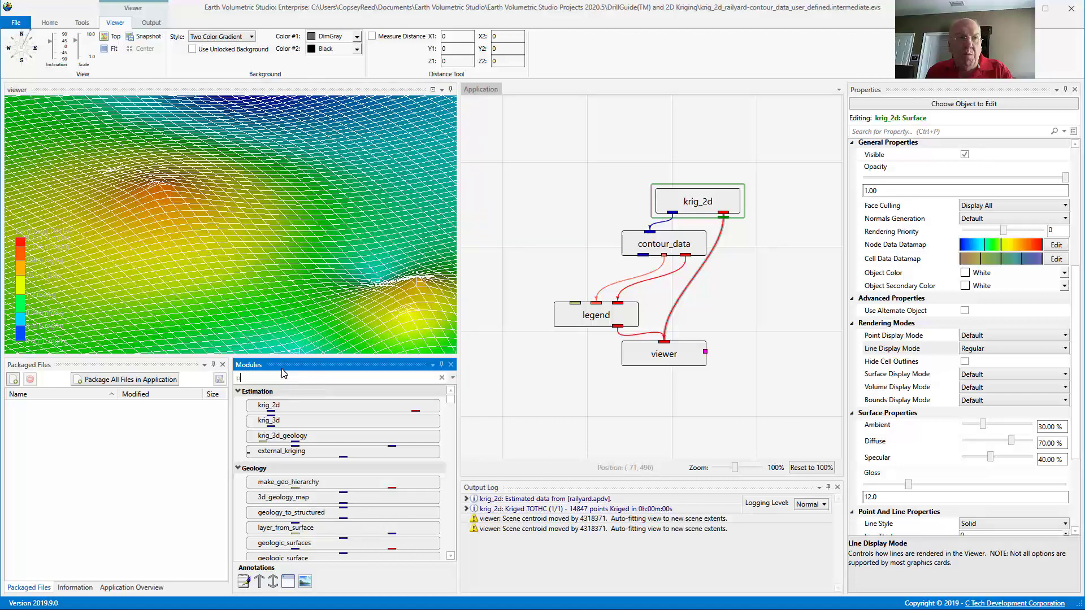
drag(299, 407, 707, 231)
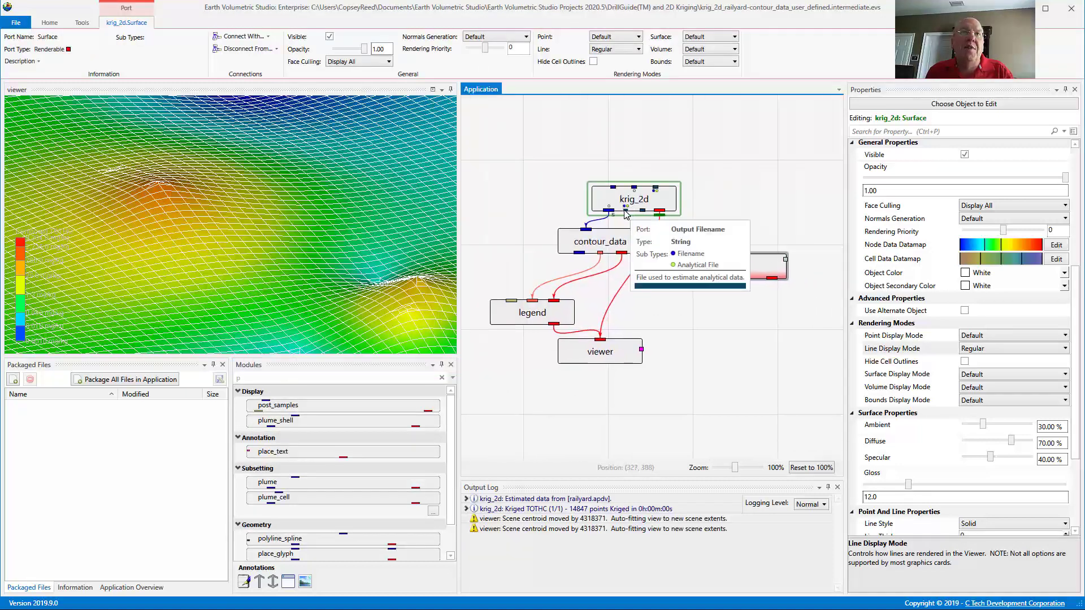
drag(626, 214, 600, 339)
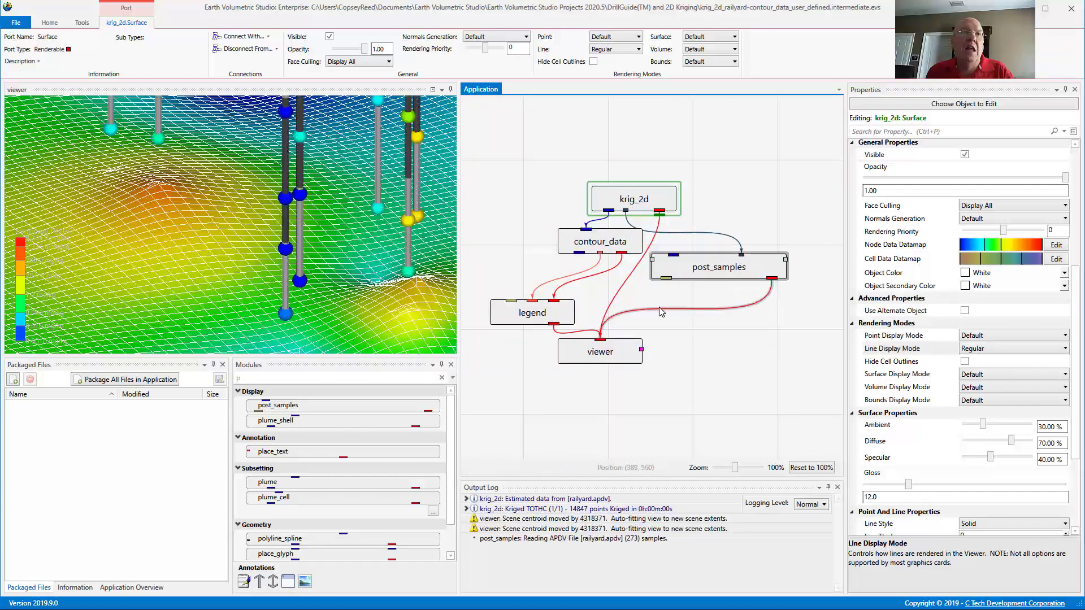
- Examine the posted sample locations against the kriging grid from a close-up top view
mouse_move(381, 236)
mouse_down()
mouse_move(365, 266)
mouse_move(361, 225)
mouse_move(360, 263)
mouse_move(388, 220)
mouse_up()
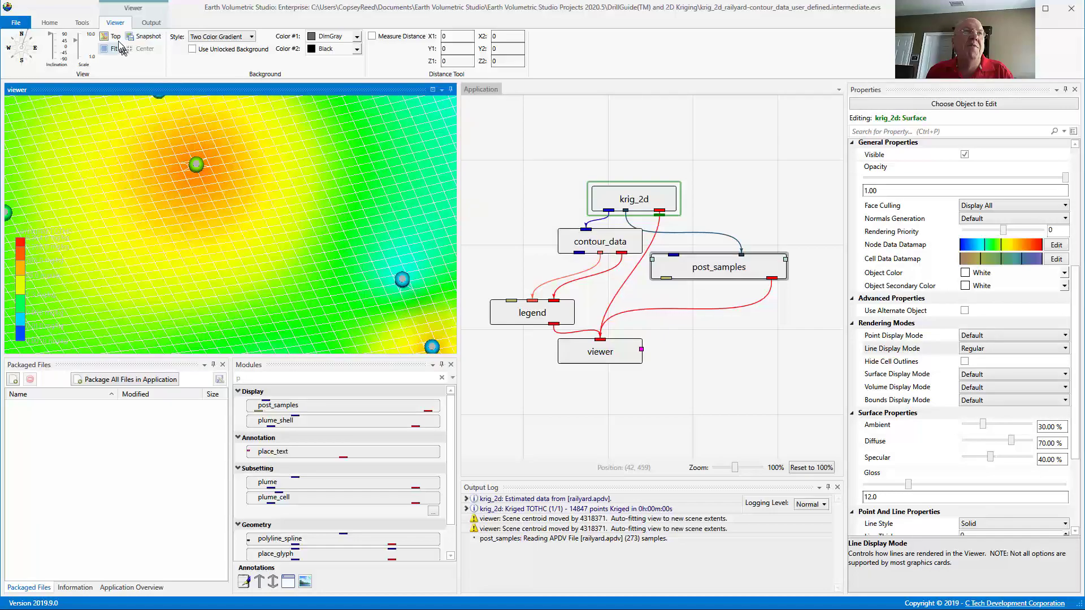
click(117, 47)
scroll(266, 254, up, 6)
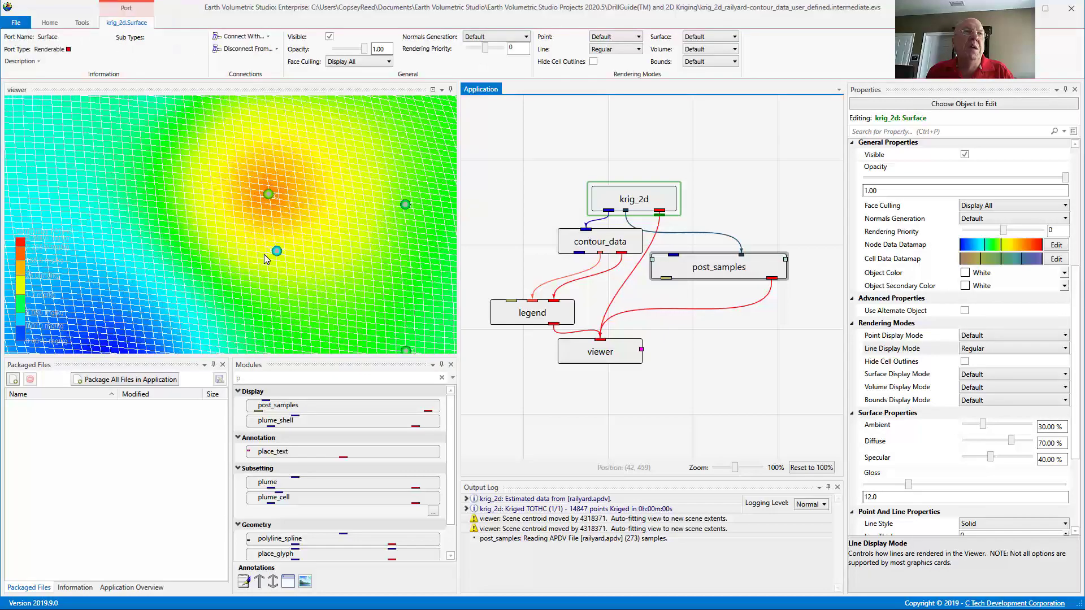
- Set the Collapse 3D To 2D option of post_samples to Collapse to 2D
scroll(267, 255, up, 3)
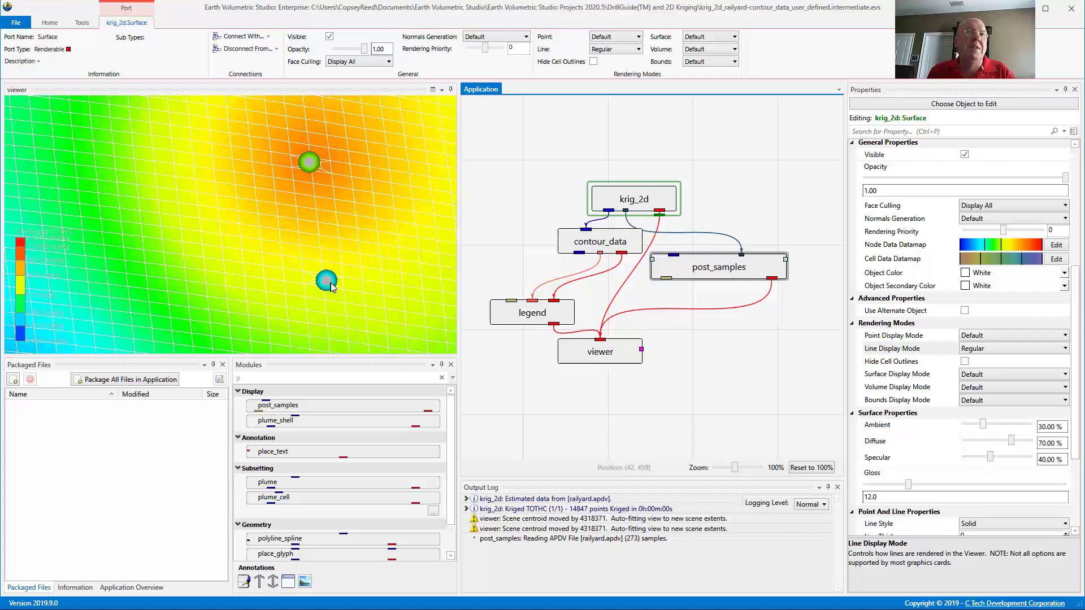
click(694, 265)
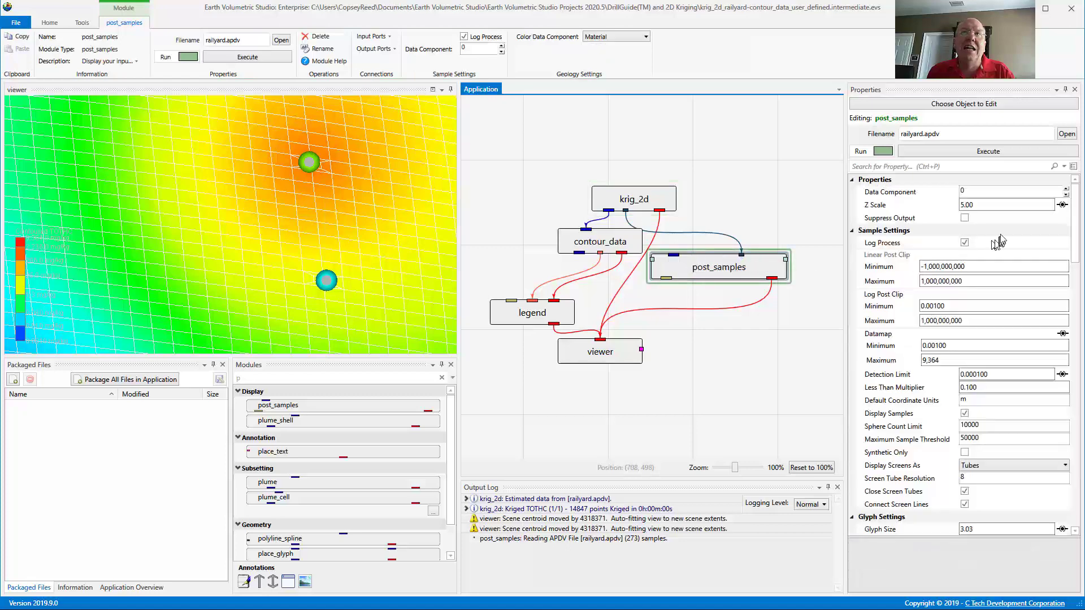
drag(1078, 218, 1072, 322)
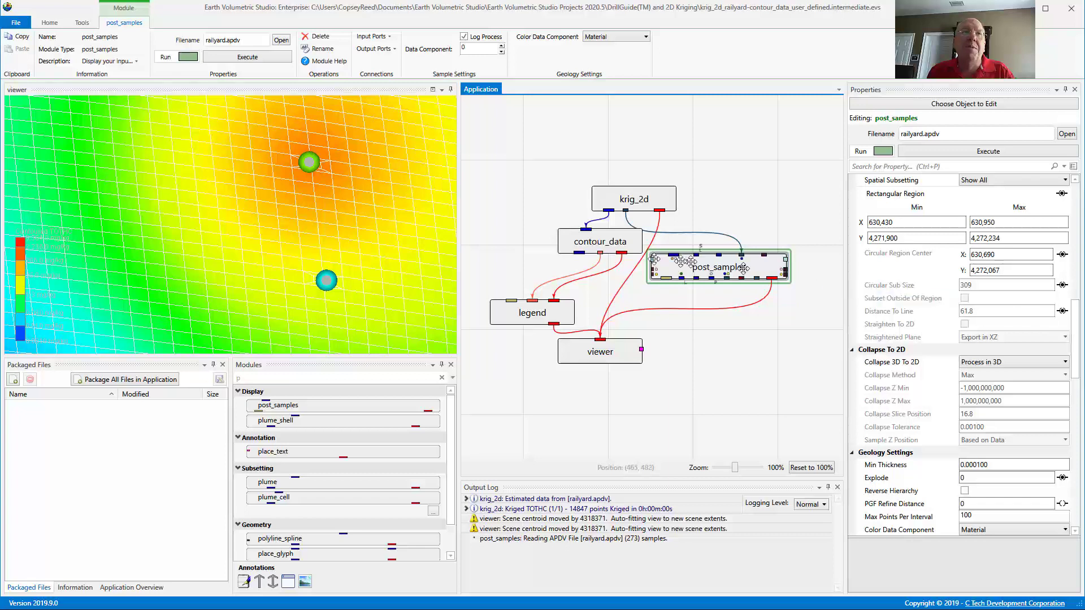
click(980, 363)
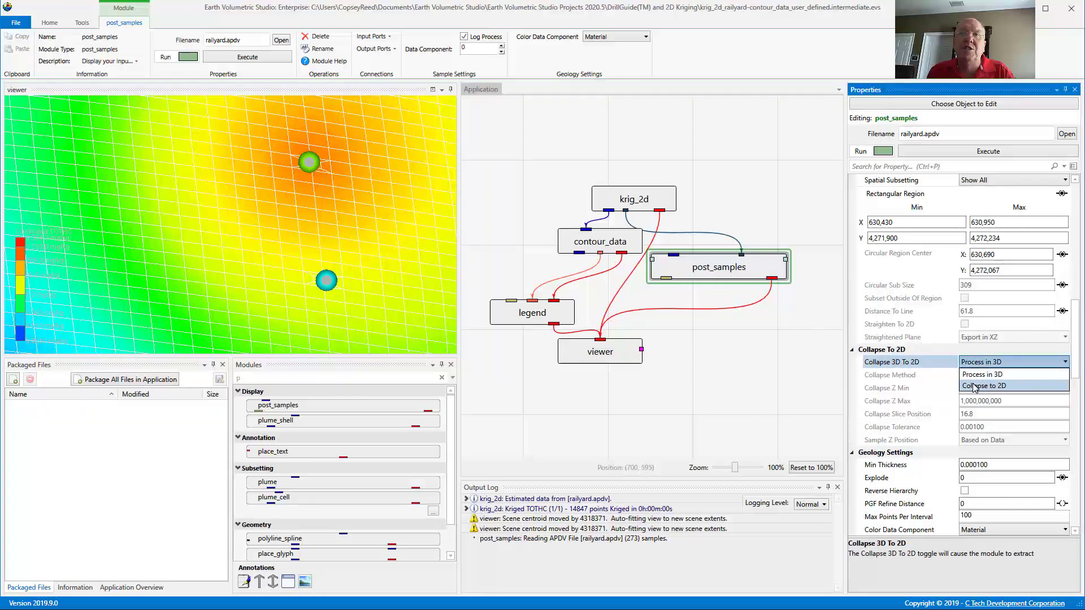
click(973, 388)
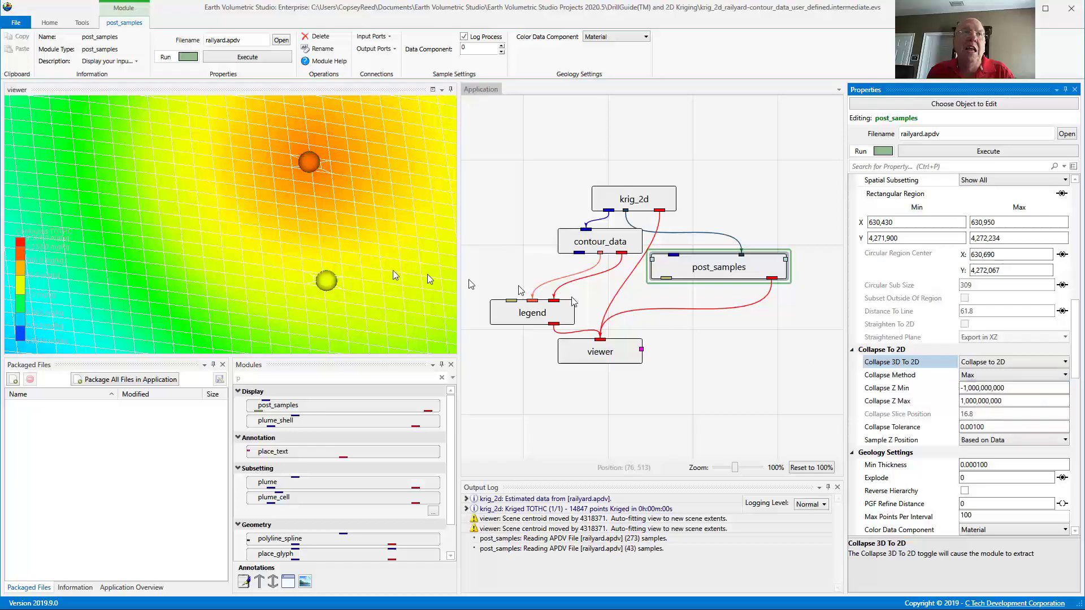
- Examine how the collapsed sample spheres match the kriged surface's colors and grid from tilted close-up and overall views
click(257, 261)
drag(258, 261, 327, 232)
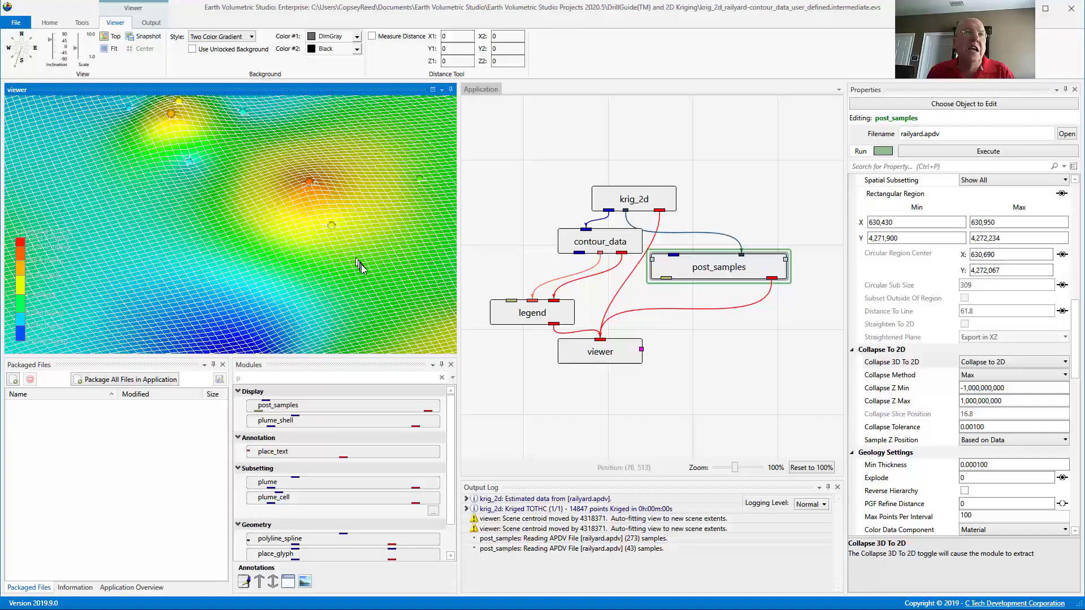
scroll(400, 256, up, 5)
right_drag(374, 248, 168, 246)
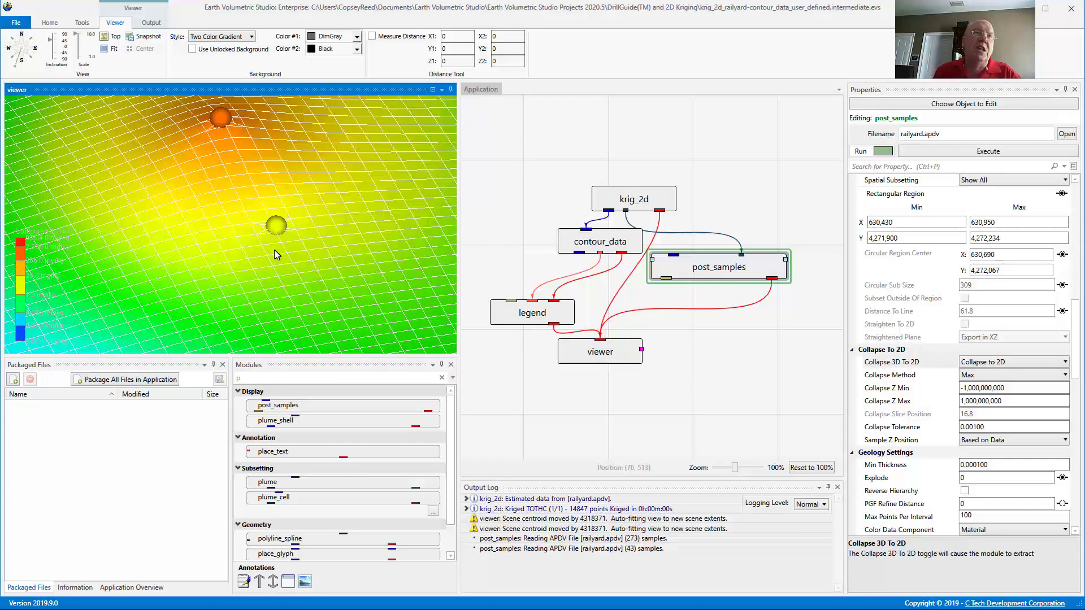
right_drag(351, 242, 197, 256)
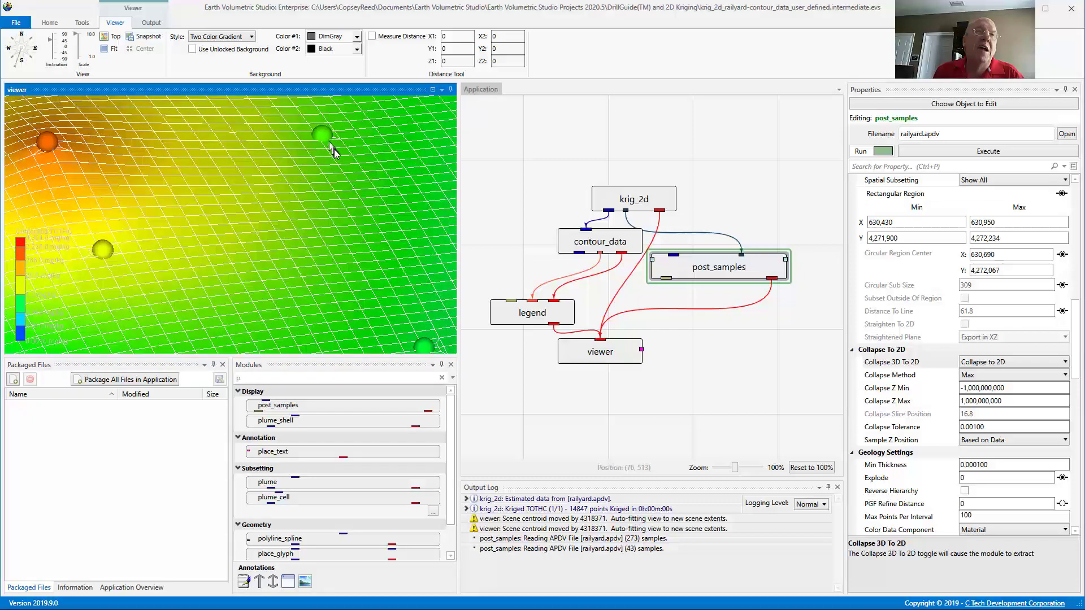
scroll(340, 234, down, 10)
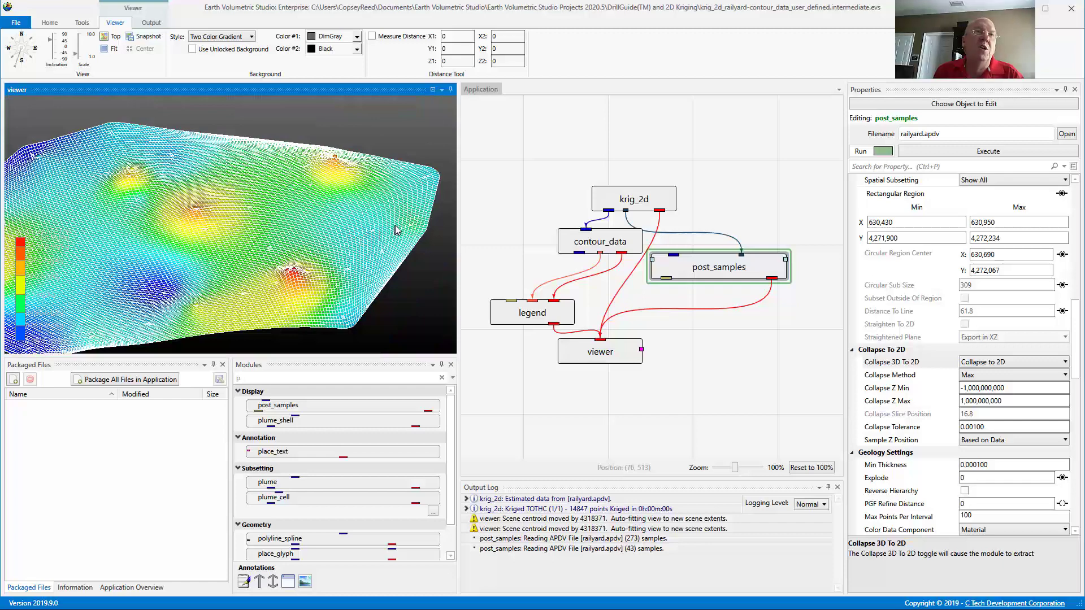
- Delete the krig_2d-to-viewer connection and connect contour_data's red output object port to the viewer instead
right_click(634, 272)
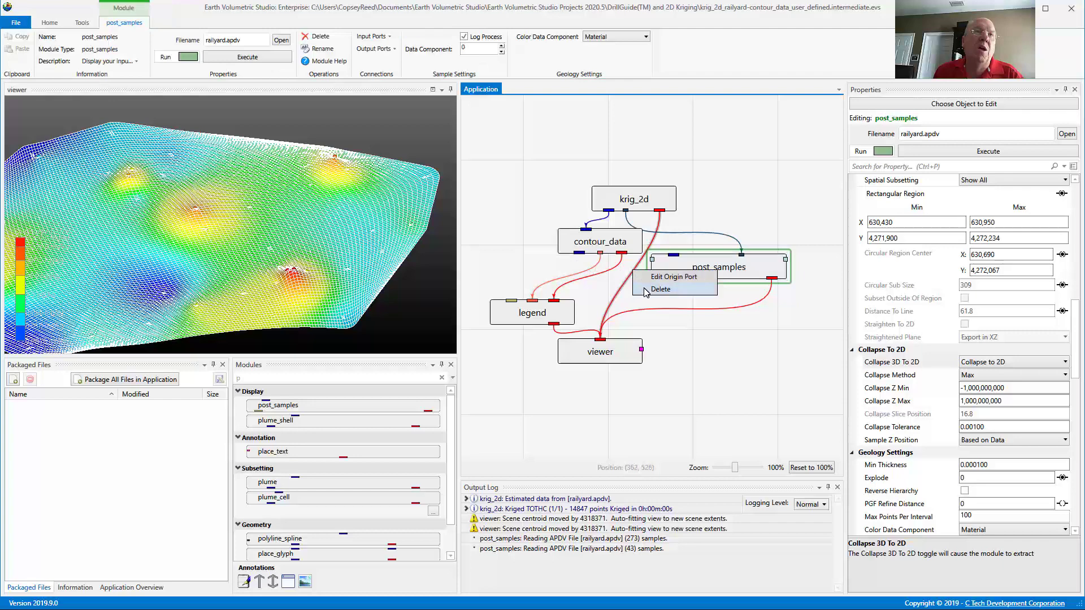
click(644, 288)
drag(621, 253, 611, 296)
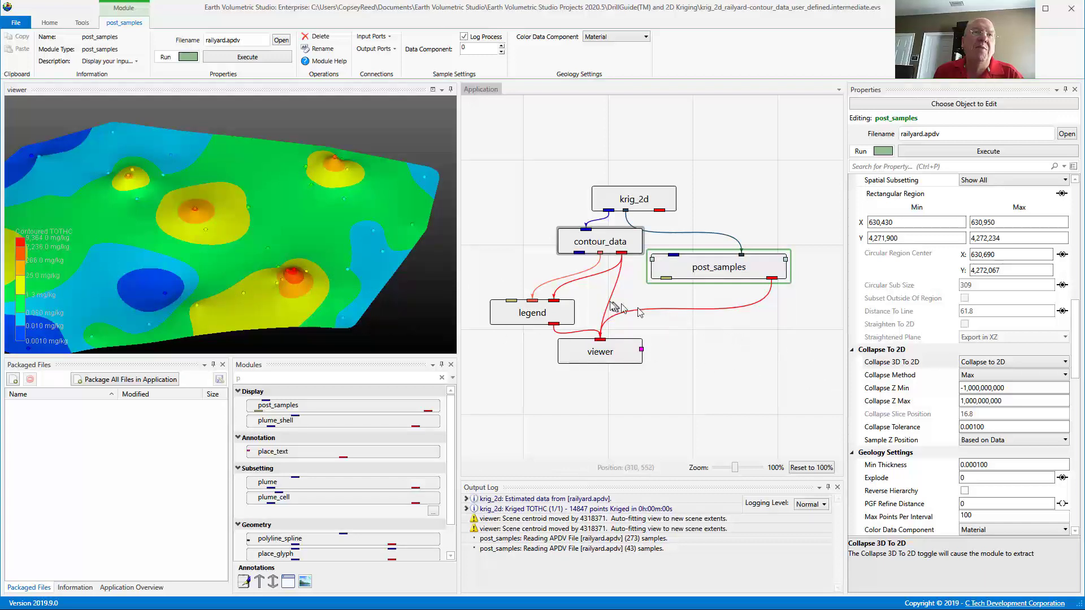
- Set the Line Display Mode of contour_data's Output Object port to Regular and inspect the cells along a contour boundary up close
click(617, 280)
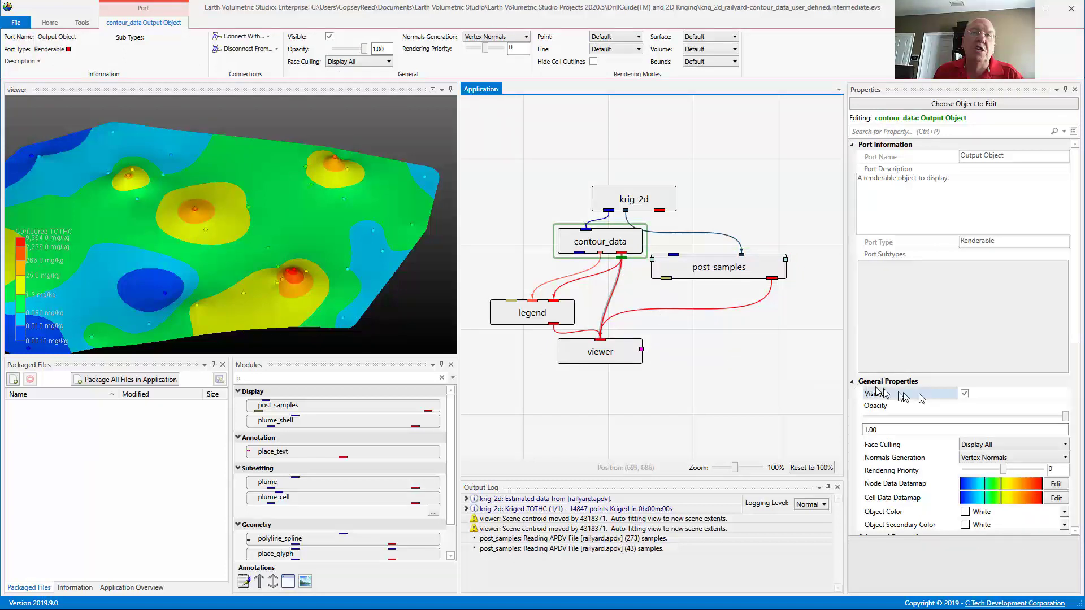
drag(1079, 289, 1079, 376)
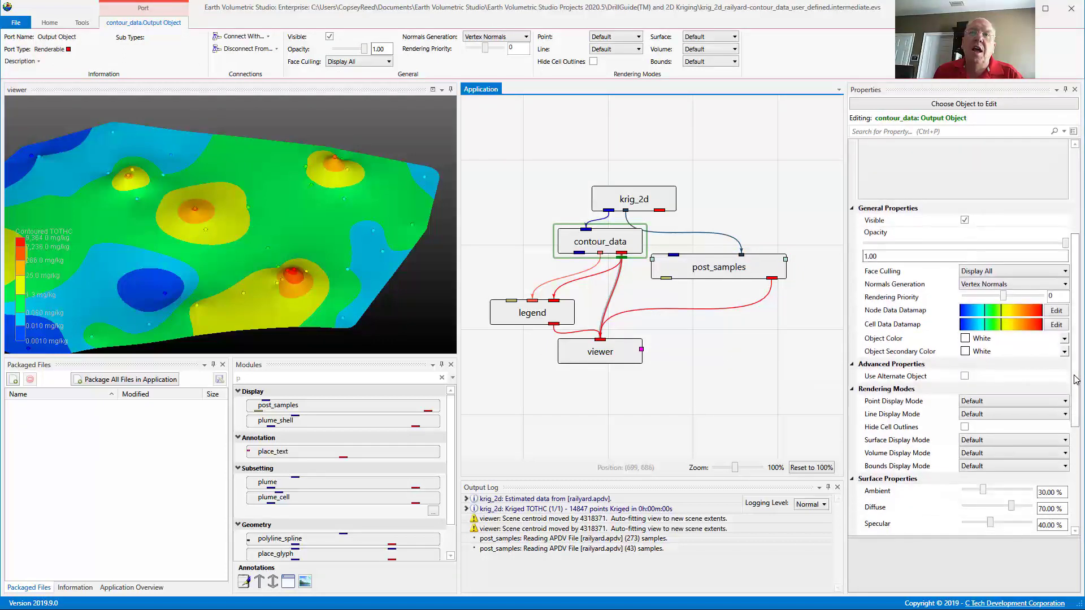
click(972, 415)
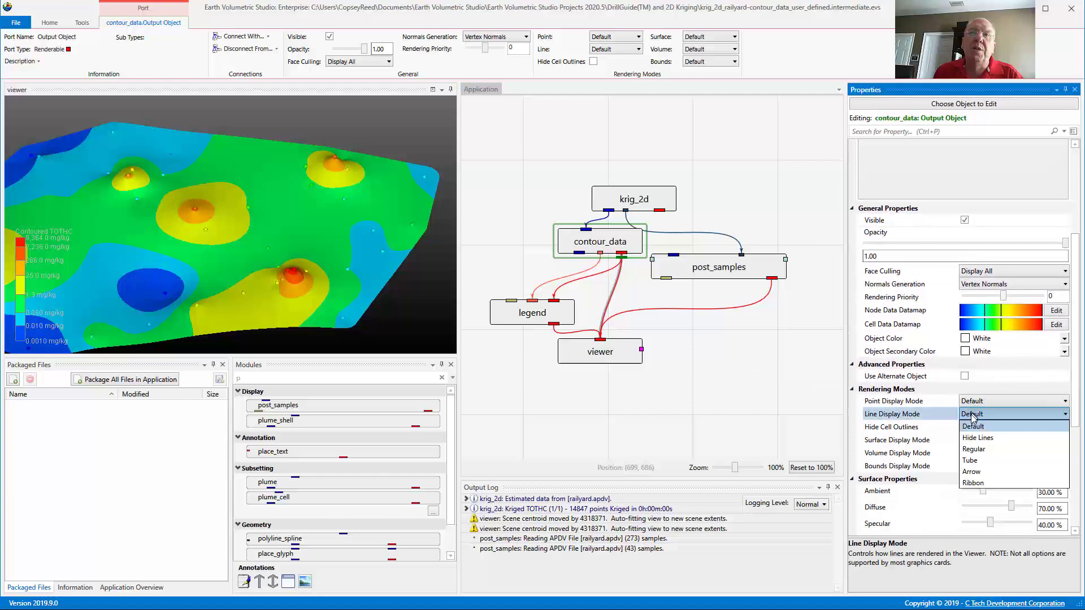
click(971, 449)
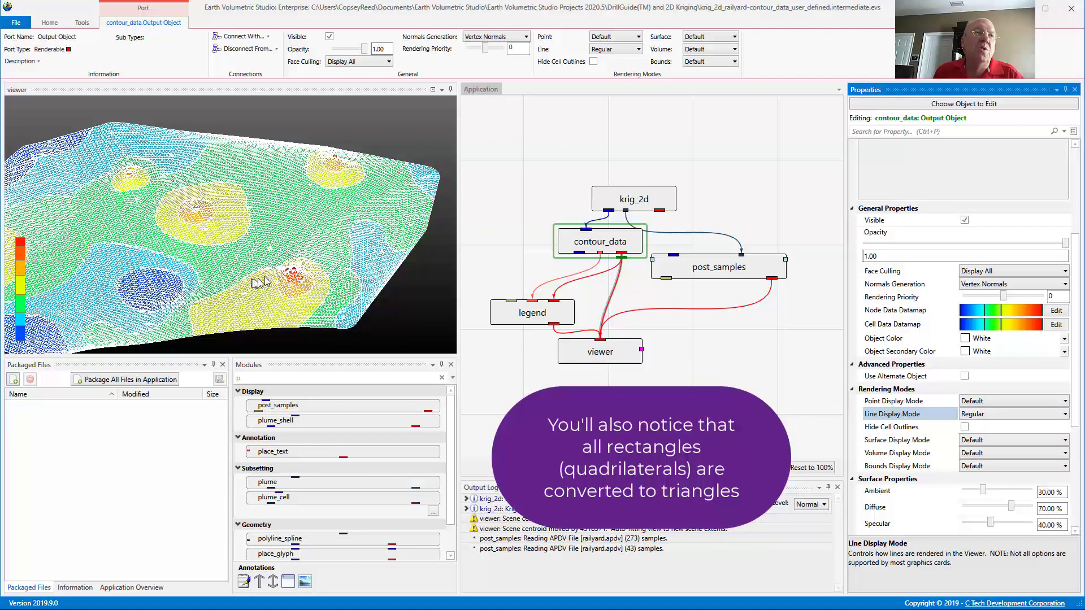
scroll(251, 269, up, 5)
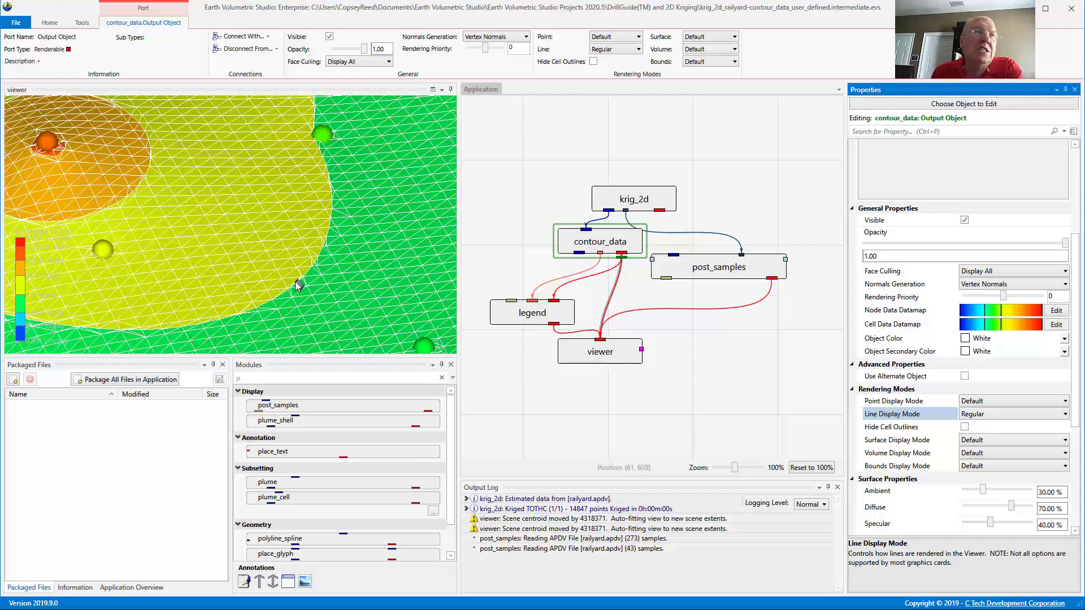
scroll(331, 299, up, 5)
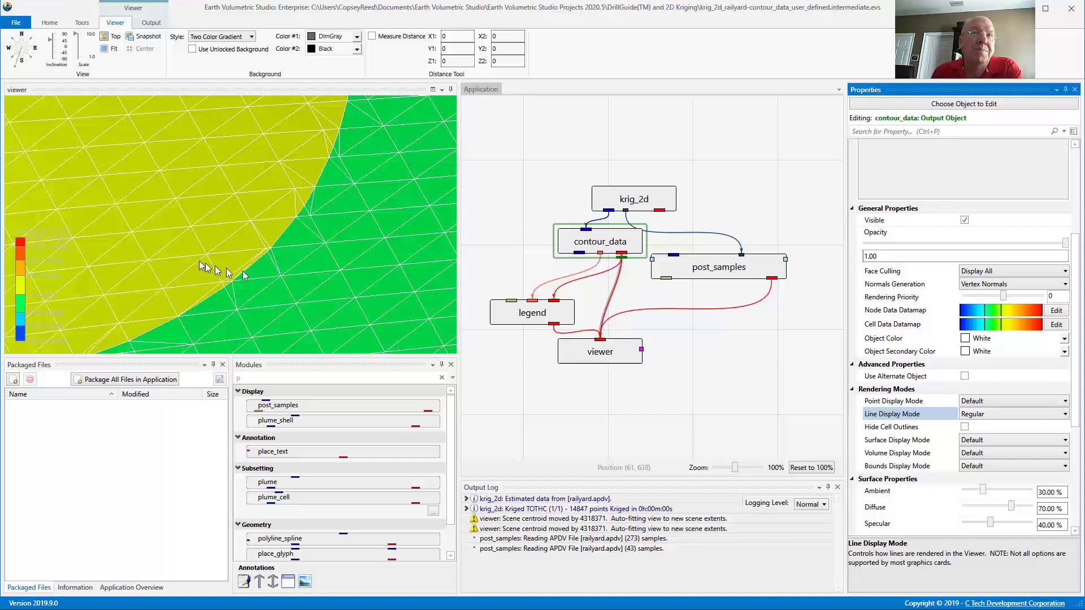
- Set the Line Display Mode of contour_data's Output Object port back to Default and view the whole contoured surface at an angle
click(973, 414)
click(975, 427)
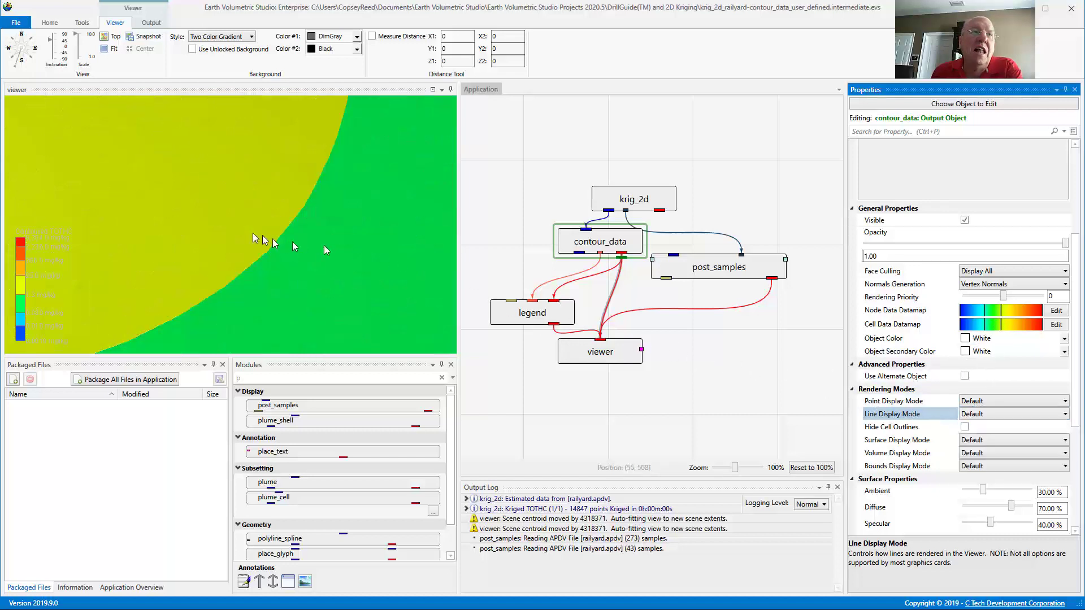
scroll(279, 232, down, 5)
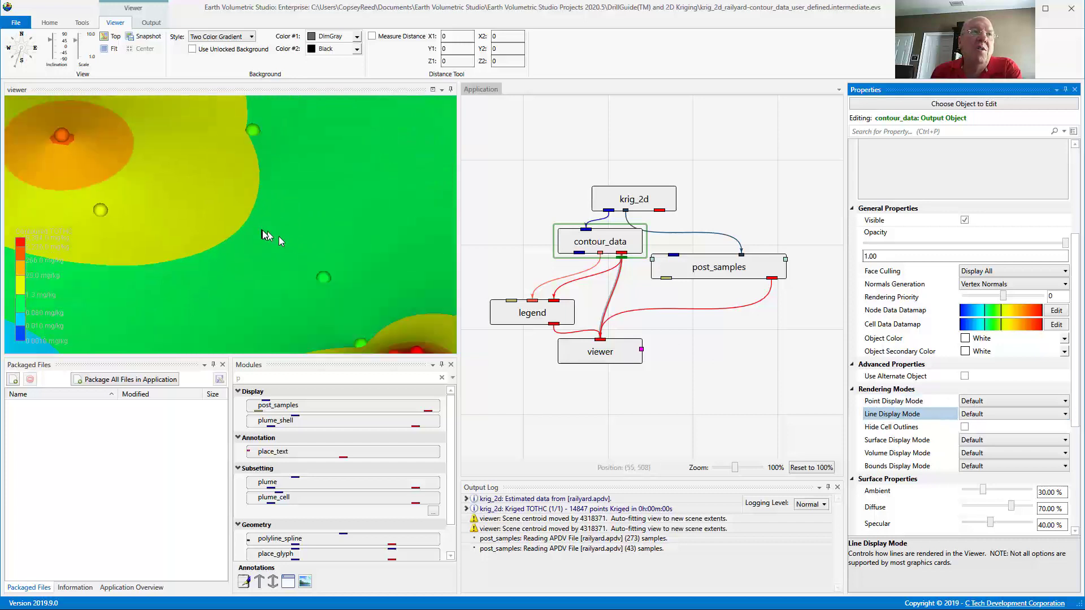
scroll(361, 266, down, 5)
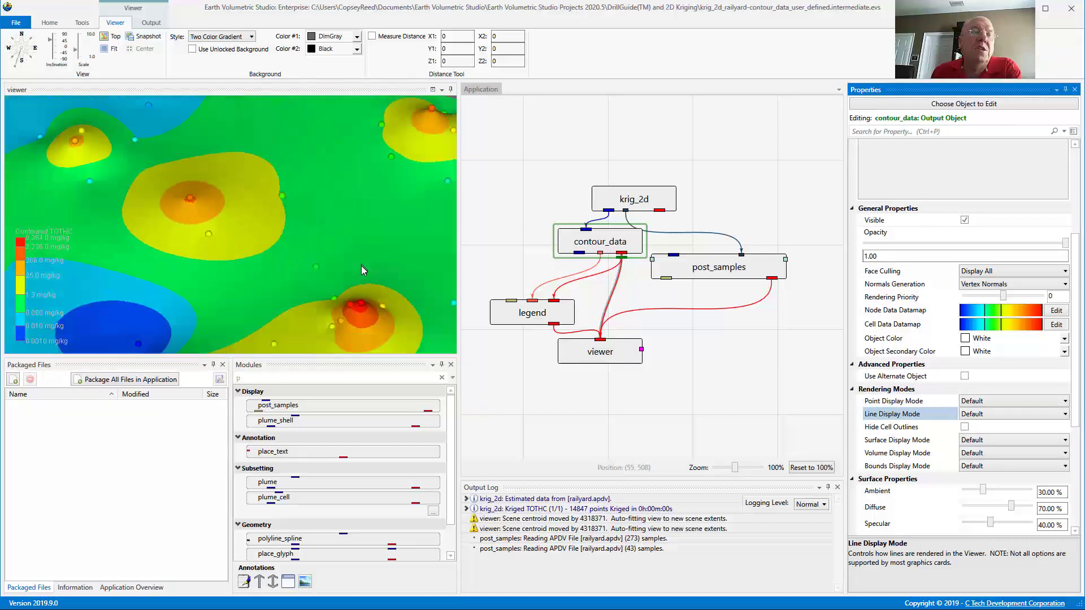
scroll(361, 266, down, 3)
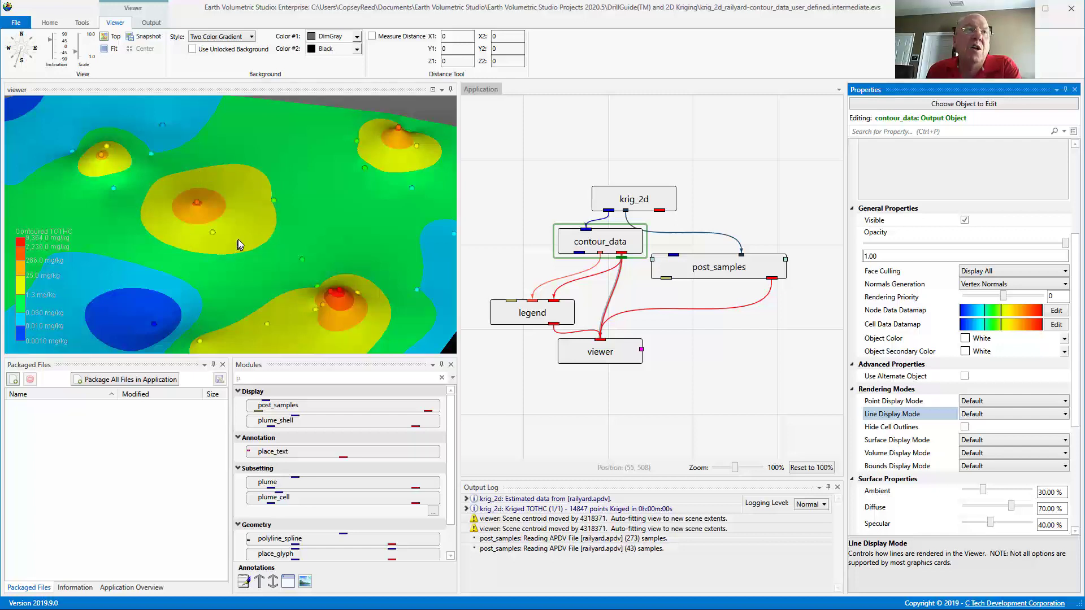
drag(294, 235, 379, 199)
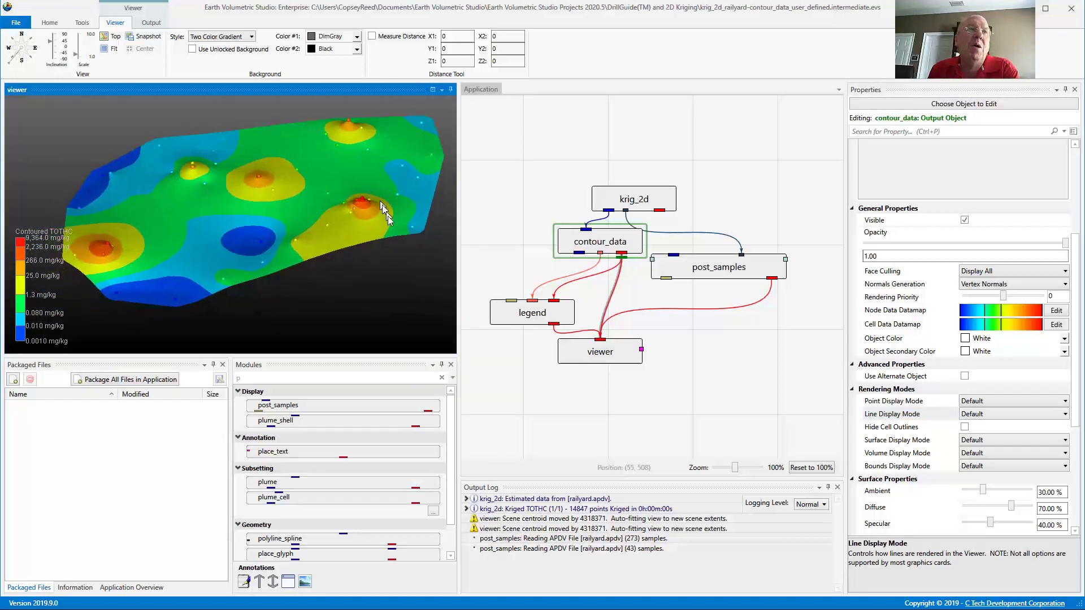
- Add a statistics module, connect krig_2d's blue output field port to it, and float the Information window over the application
click(249, 377)
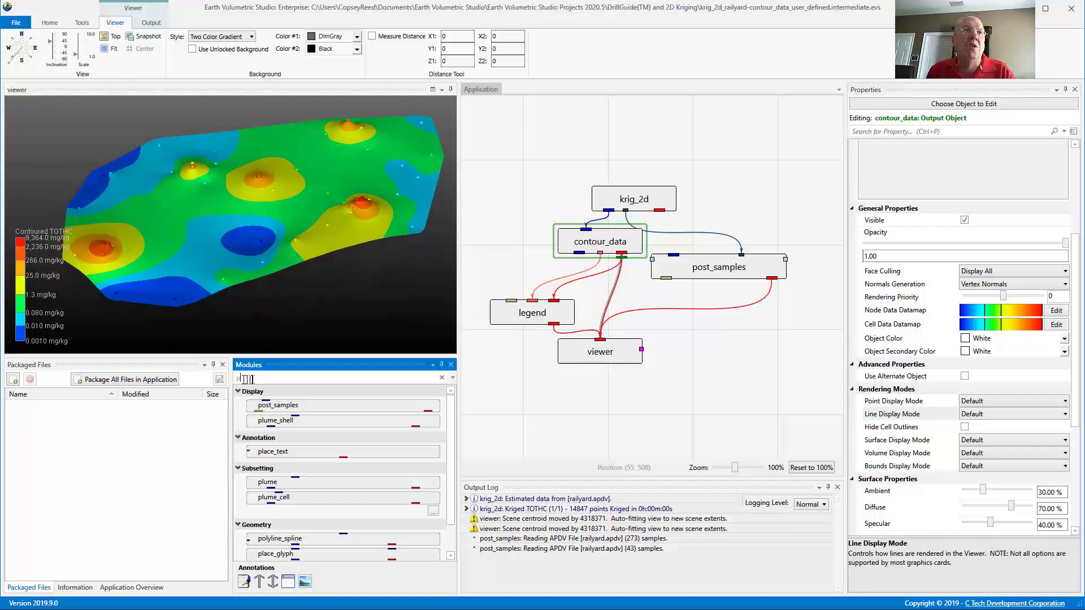
text(s)
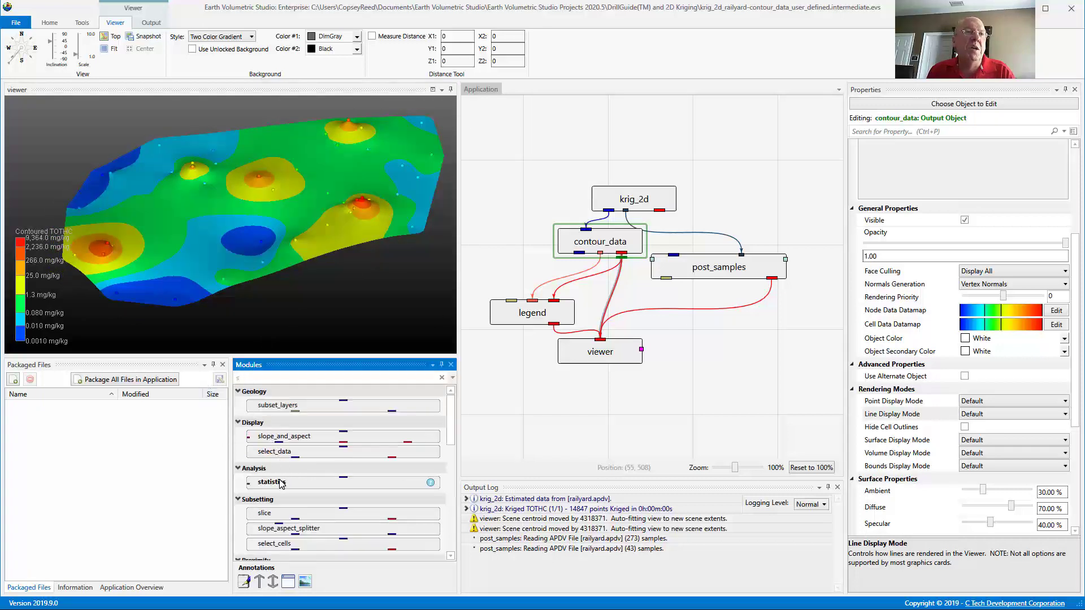
drag(280, 485, 659, 299)
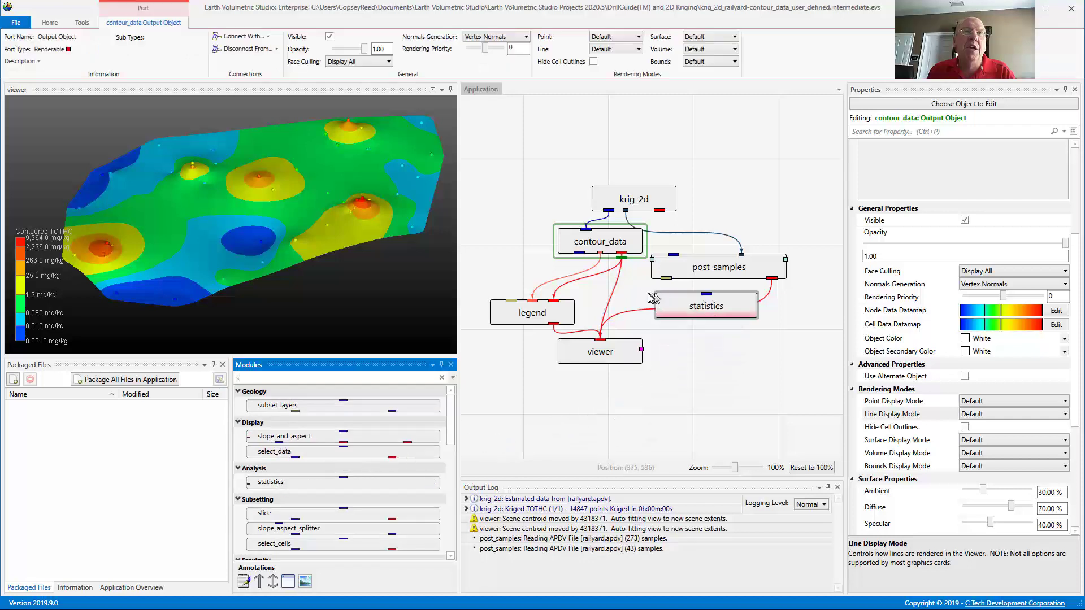
drag(611, 212, 702, 294)
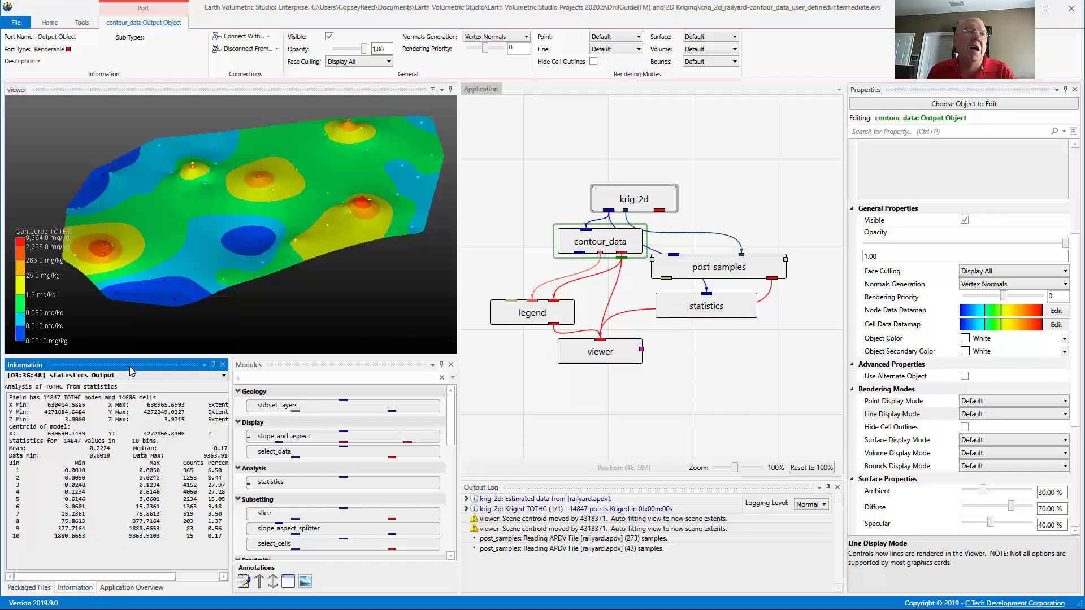
drag(131, 371, 452, 136)
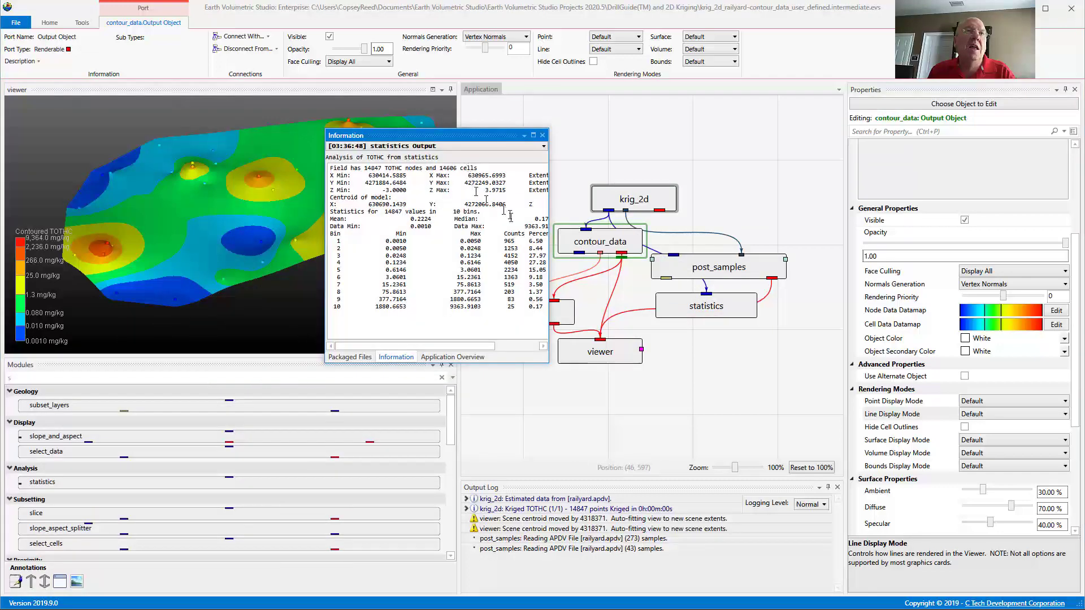
- Set the statistics module's Number Of Bins to 25 and examine the bin counts in the enlarged, repositioned Information window
click(734, 302)
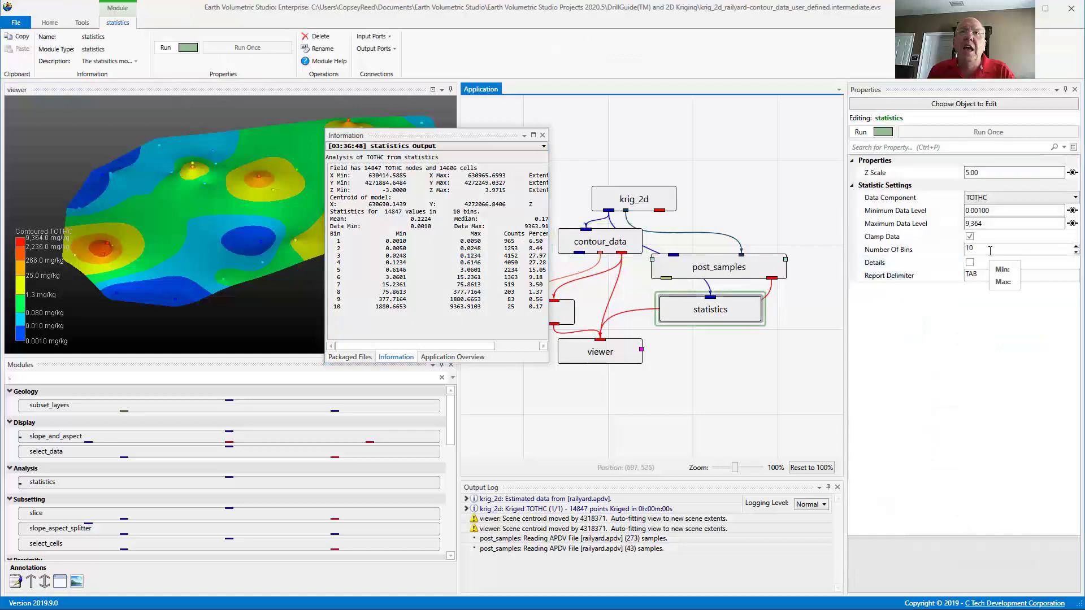
click(990, 250)
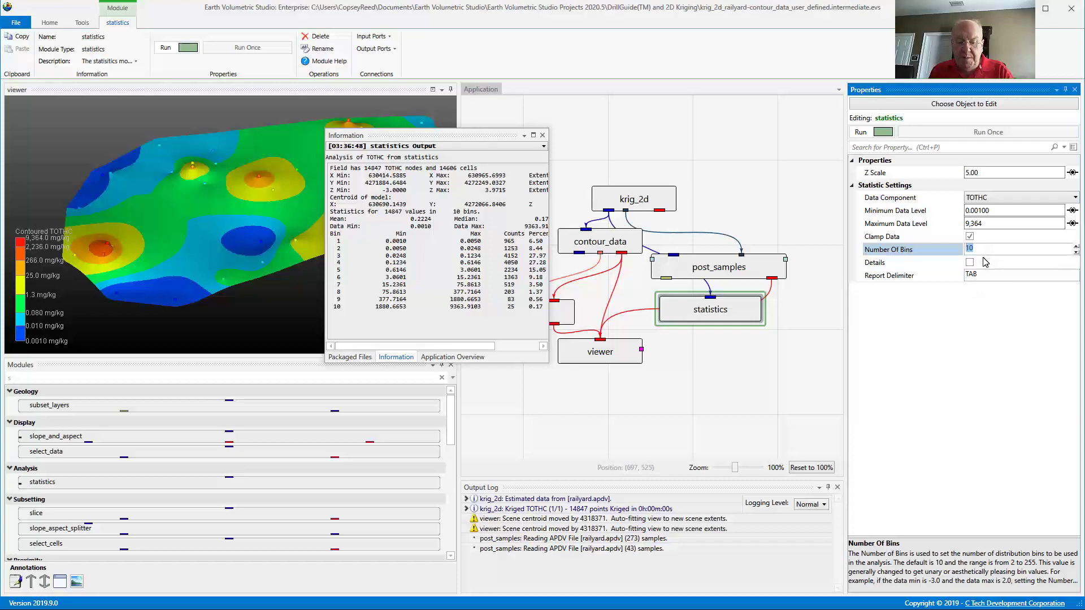
text(25)
key(Return)
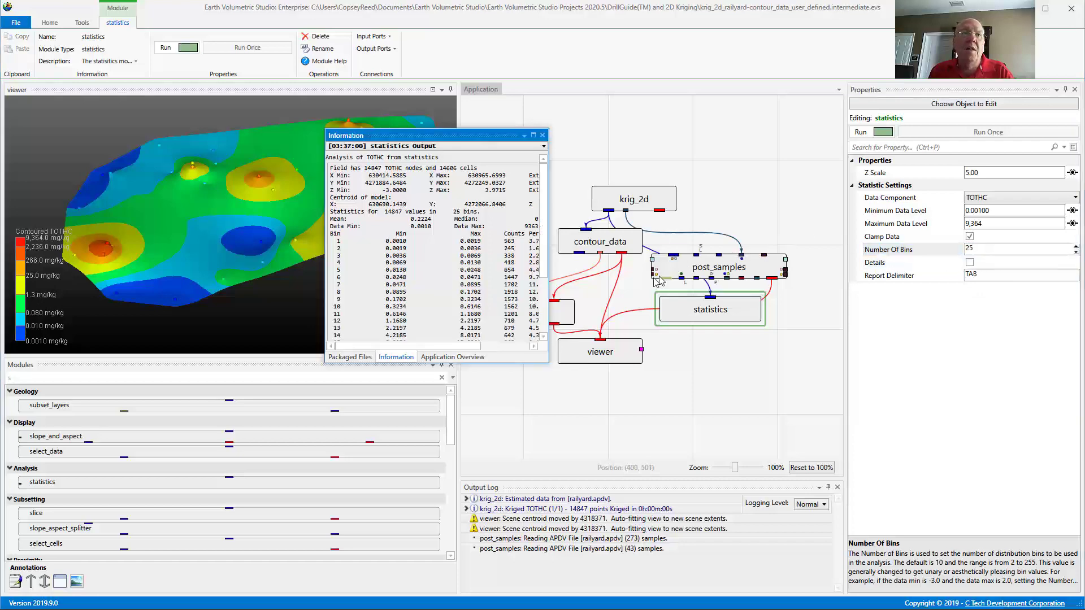
drag(547, 362, 622, 460)
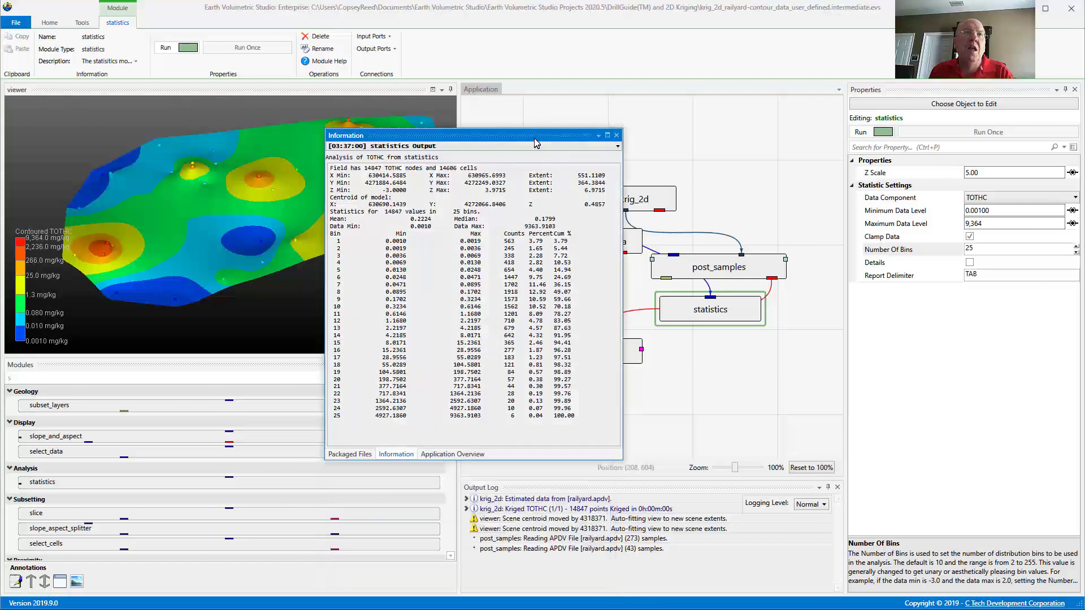
drag(536, 143, 996, 263)
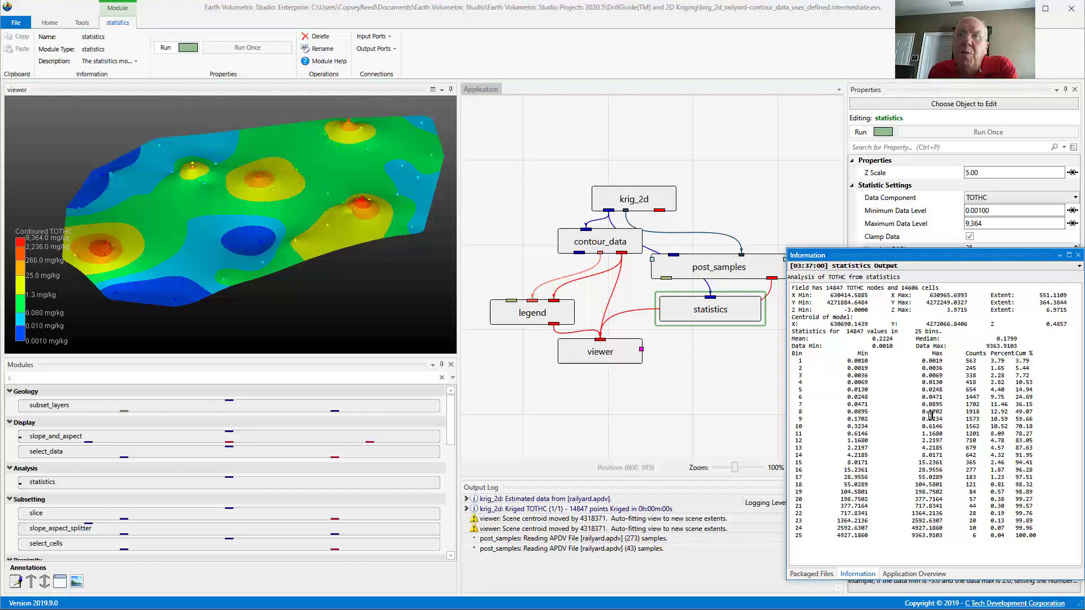
drag(967, 411, 982, 412)
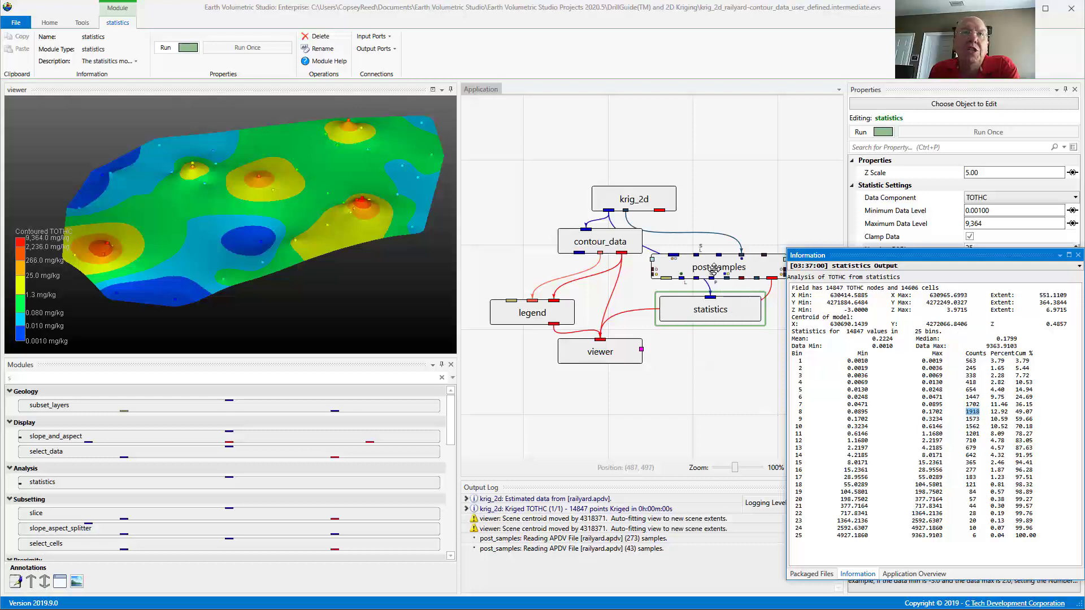
- Replace krig_2d's connection to the statistics module with one from contour_data's blue output field port
click(652, 257)
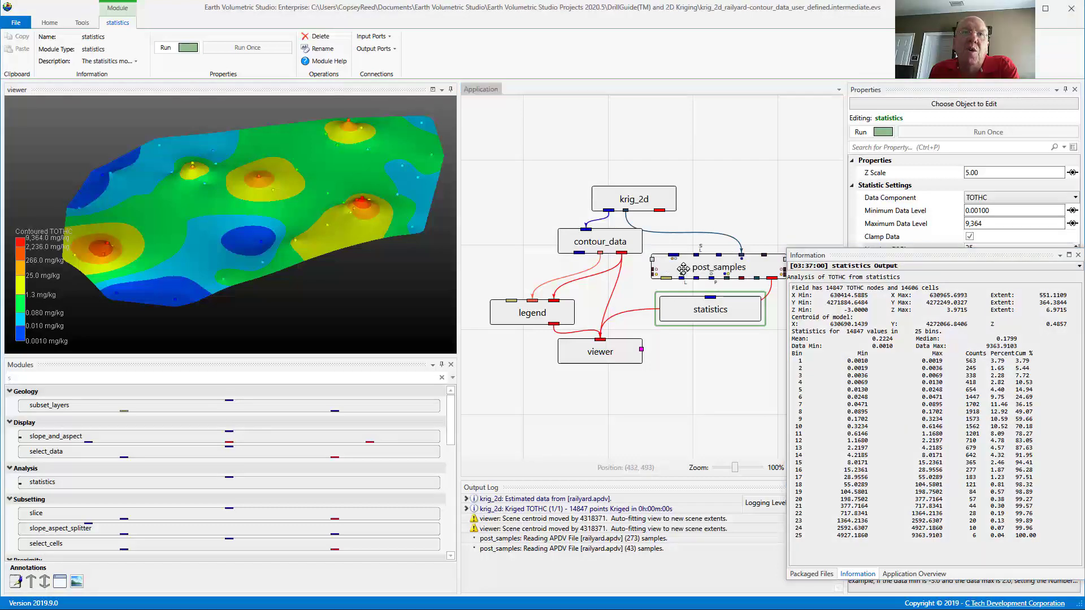
drag(599, 260, 717, 301)
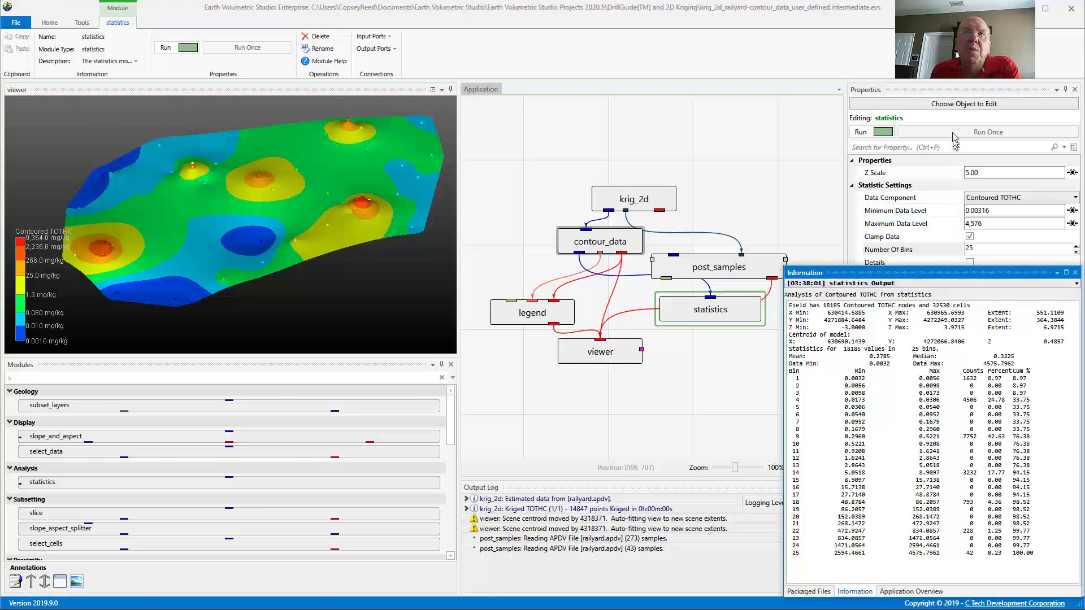
- Select contour_data and examine the value ranges of populated bins 1, 4 and 9 in the statistics output
click(608, 243)
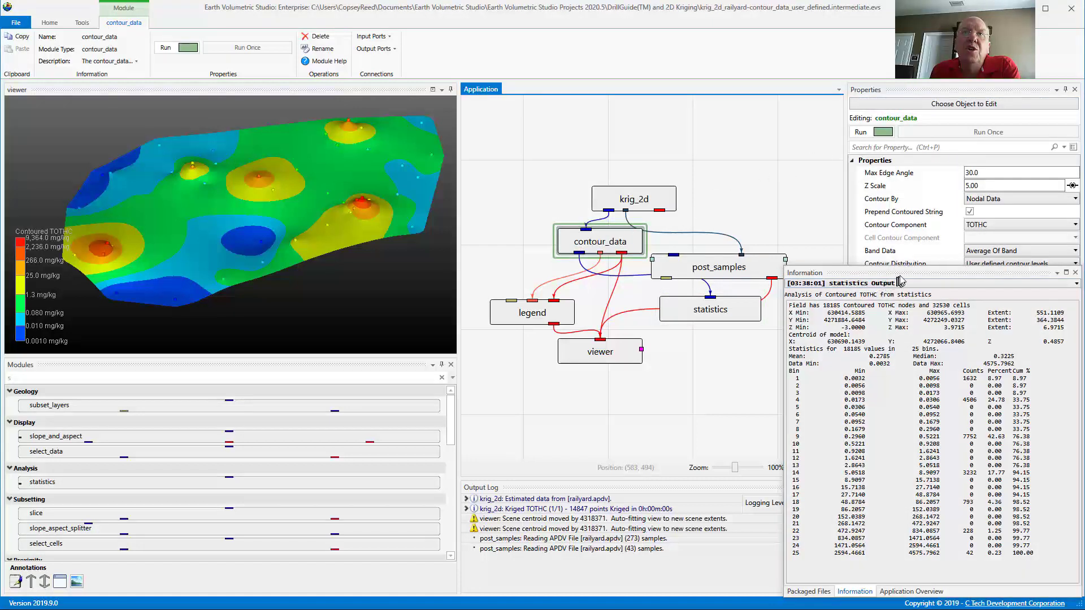
drag(909, 275, 909, 283)
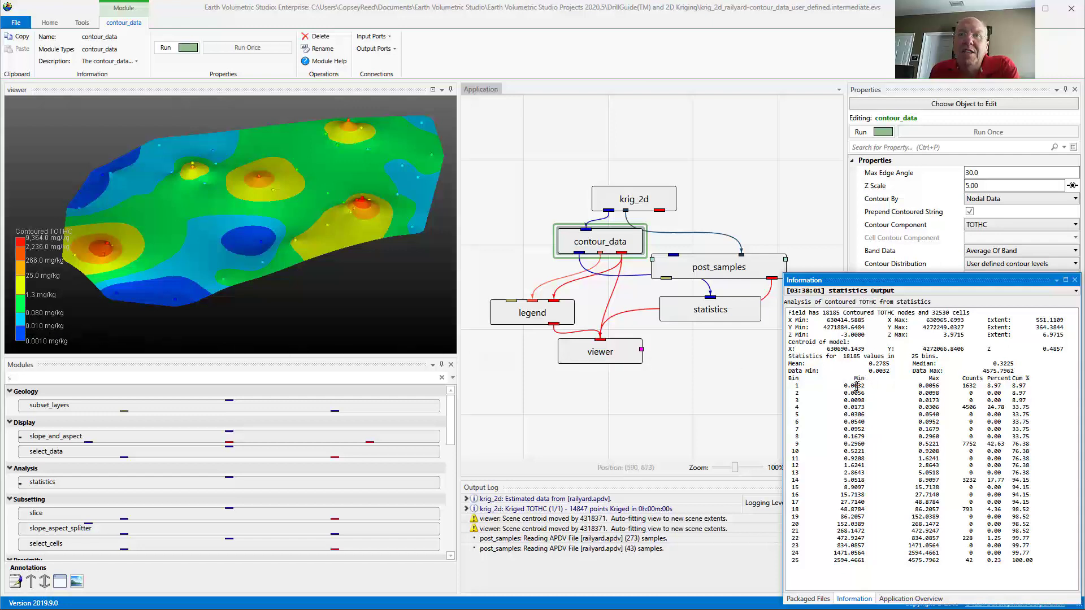
drag(846, 384, 865, 383)
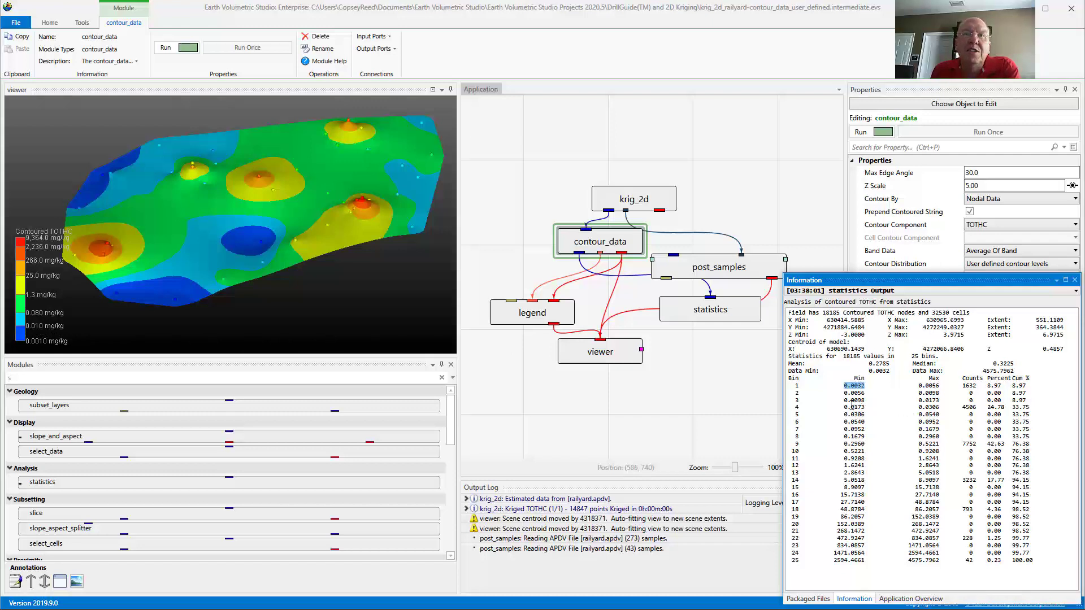
drag(851, 407, 944, 407)
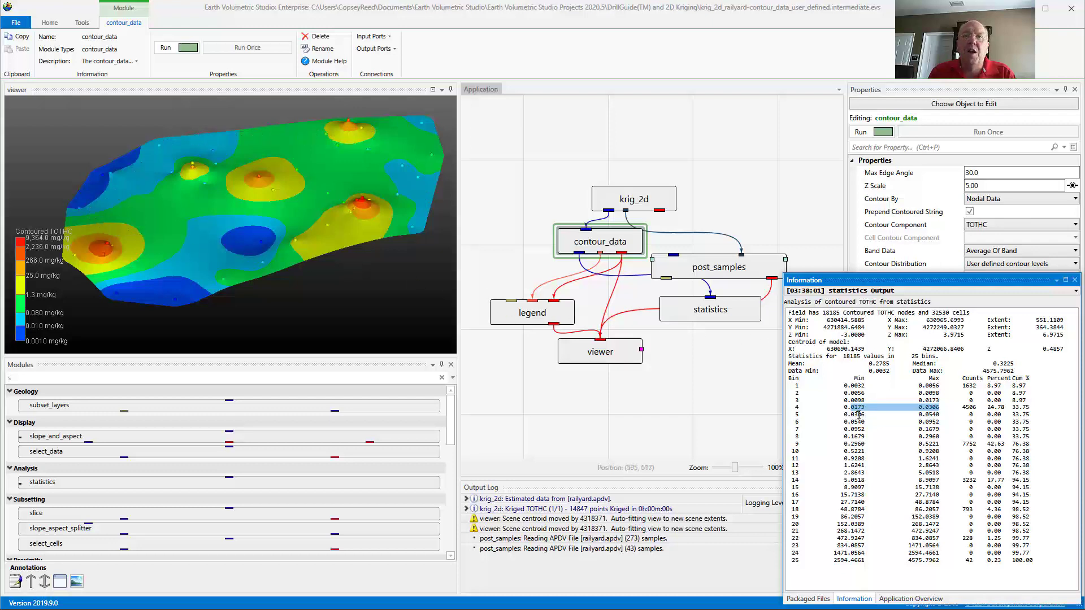
drag(844, 443, 942, 445)
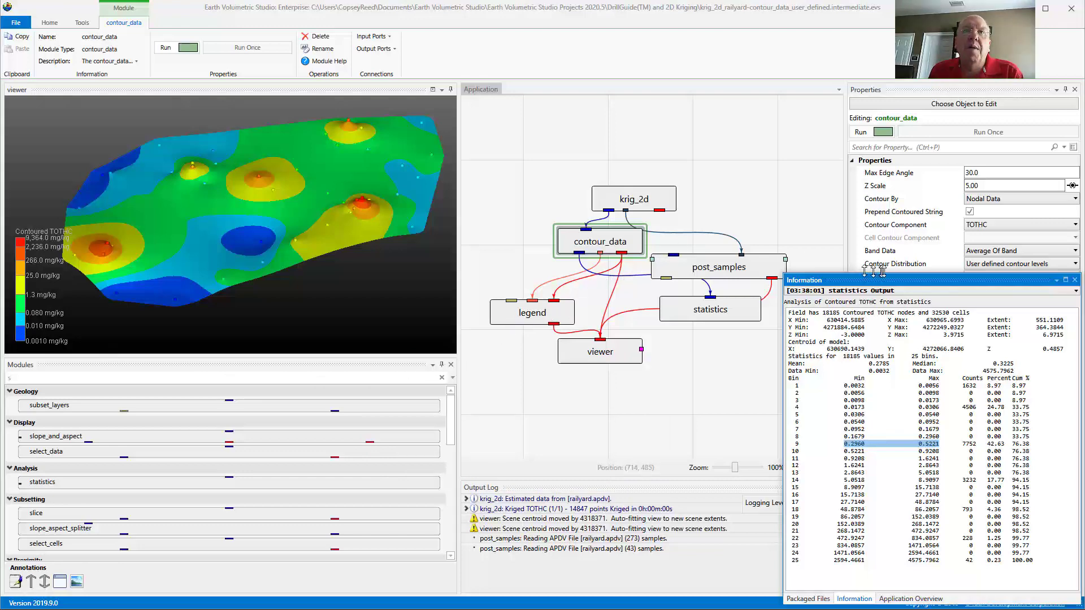
- Float the Information window, enlarge it to show all 25 bins, and place it clear of contour_data's Band Data property
drag(905, 281, 747, 260)
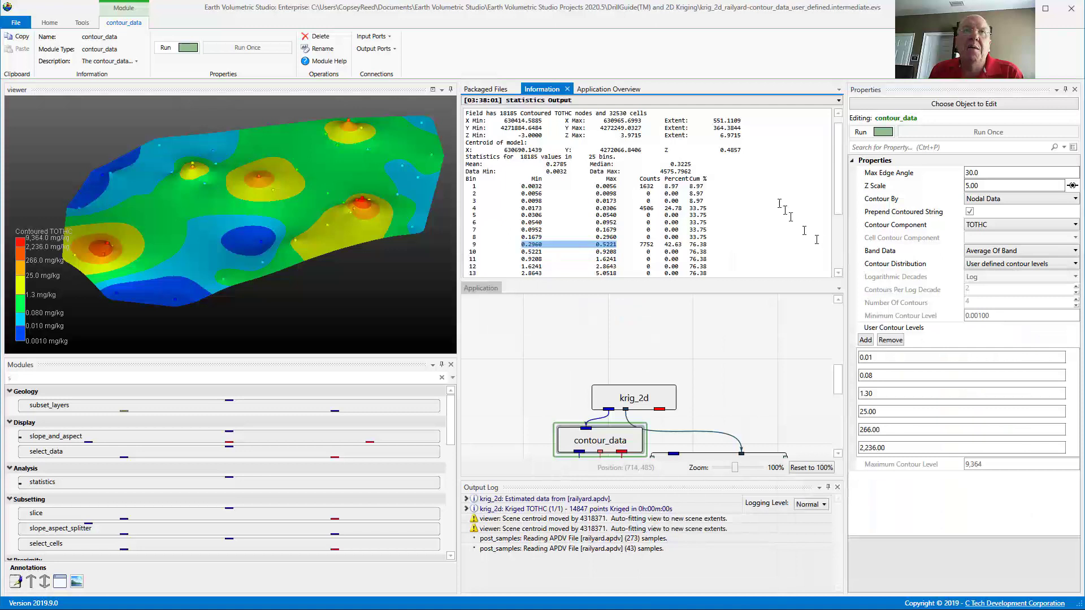
click(677, 102)
click(627, 101)
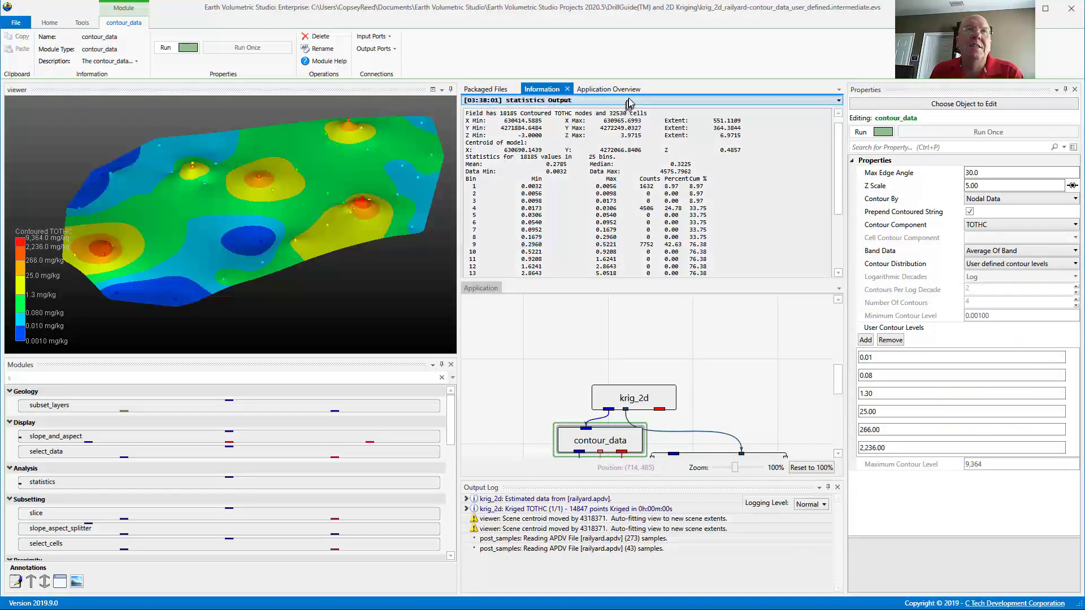
drag(551, 91, 367, 215)
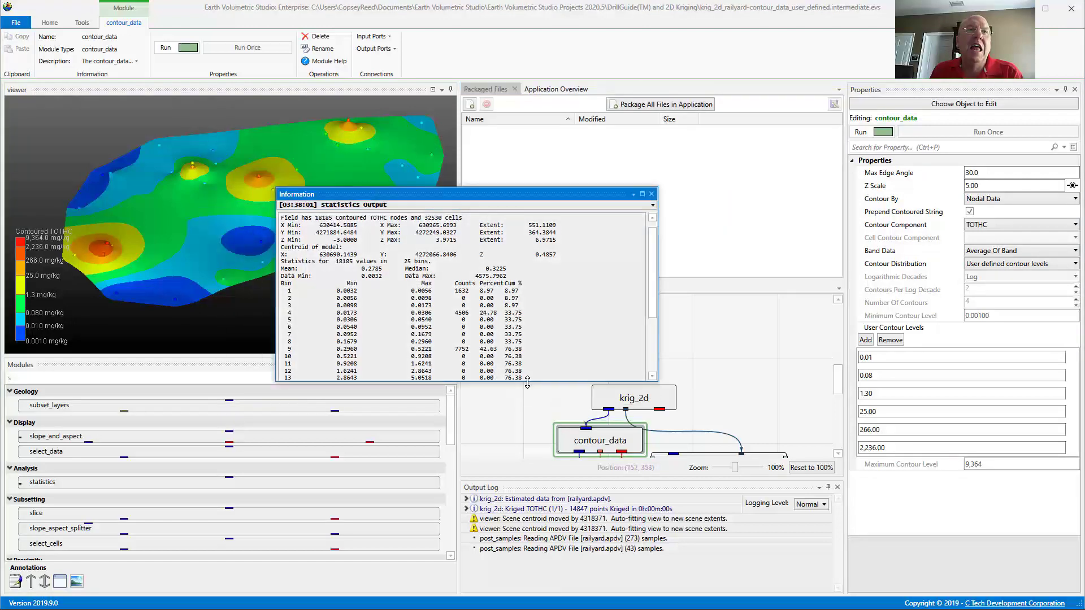
drag(528, 383, 516, 485)
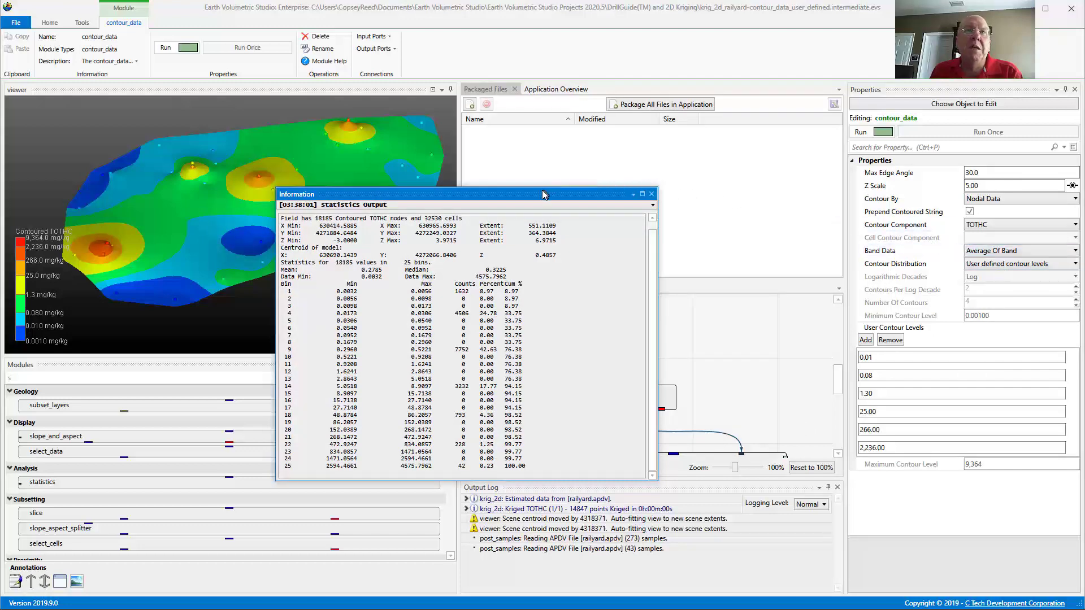
drag(542, 194, 822, 264)
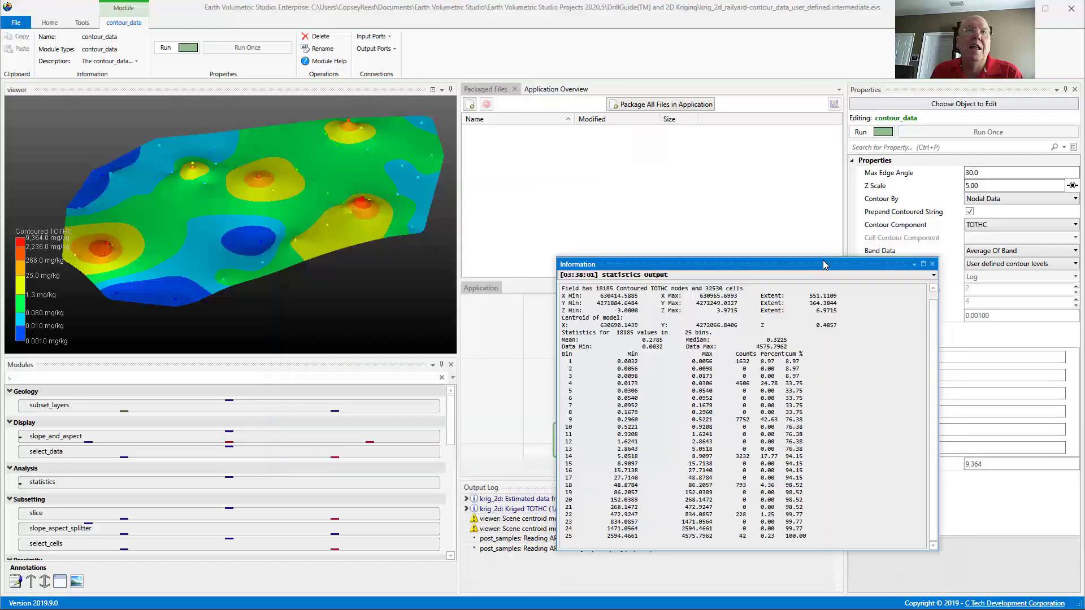
- Set contour_data's Band Data to Min of Band and examine the ranges of populated bins 1, 4, 8 and 13
click(1004, 251)
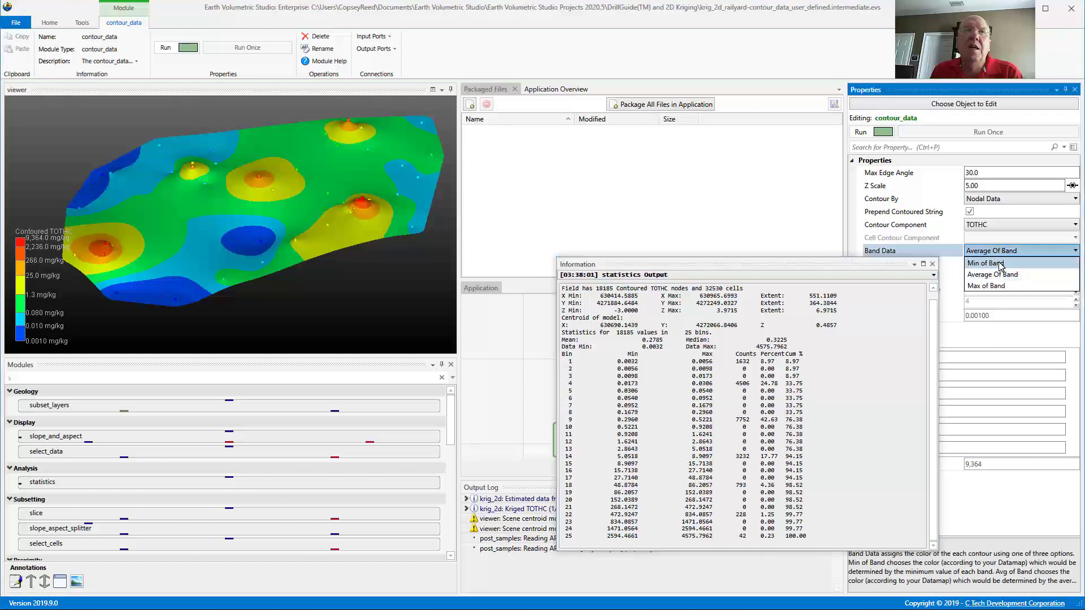
click(996, 263)
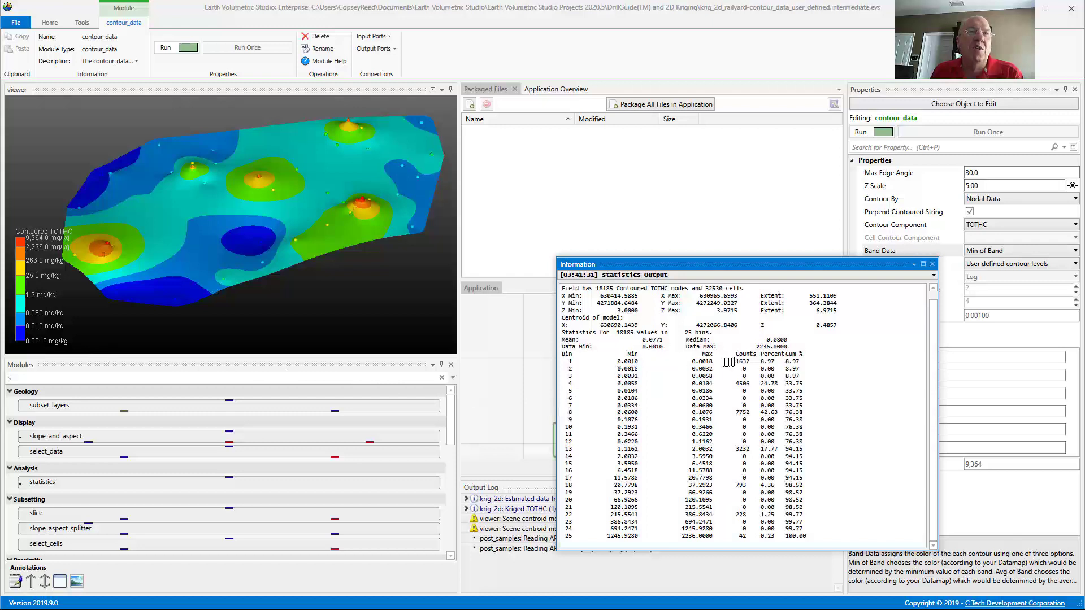
double_click(618, 362)
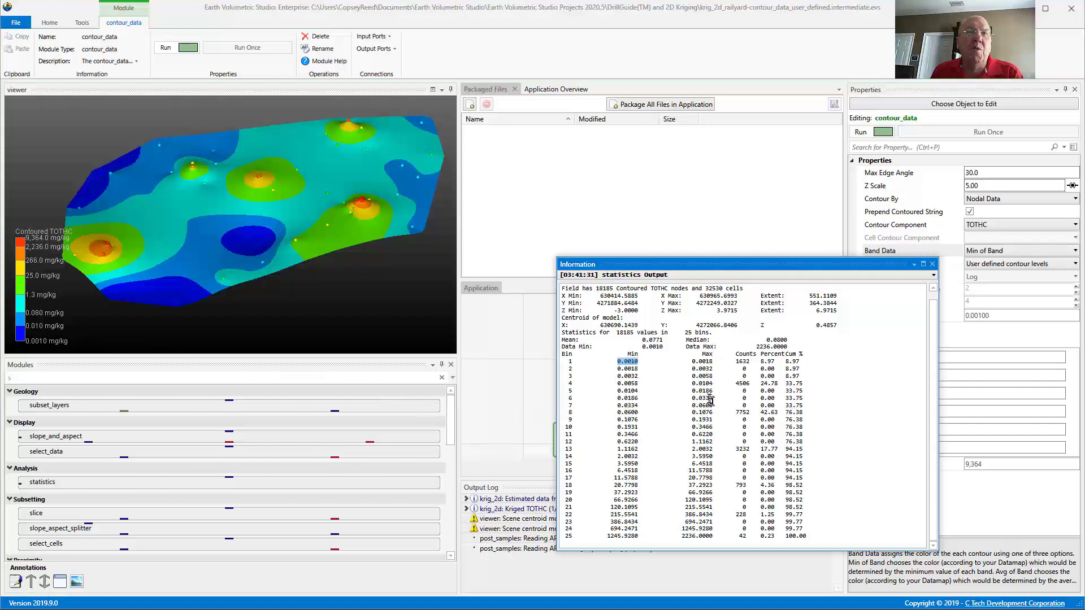
drag(624, 384, 722, 385)
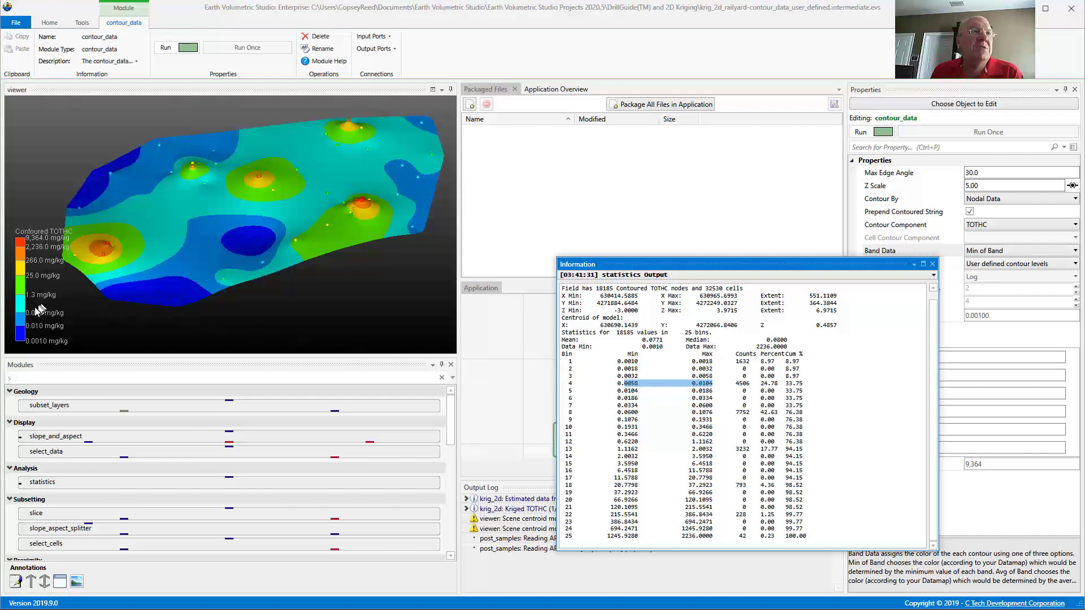
drag(715, 412, 588, 413)
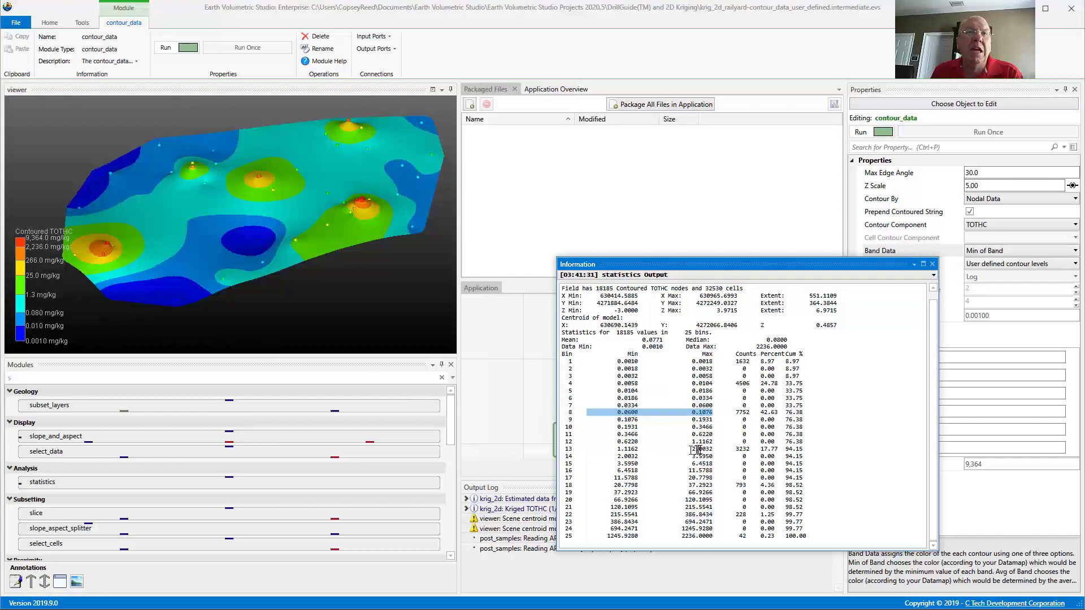
drag(714, 449, 604, 447)
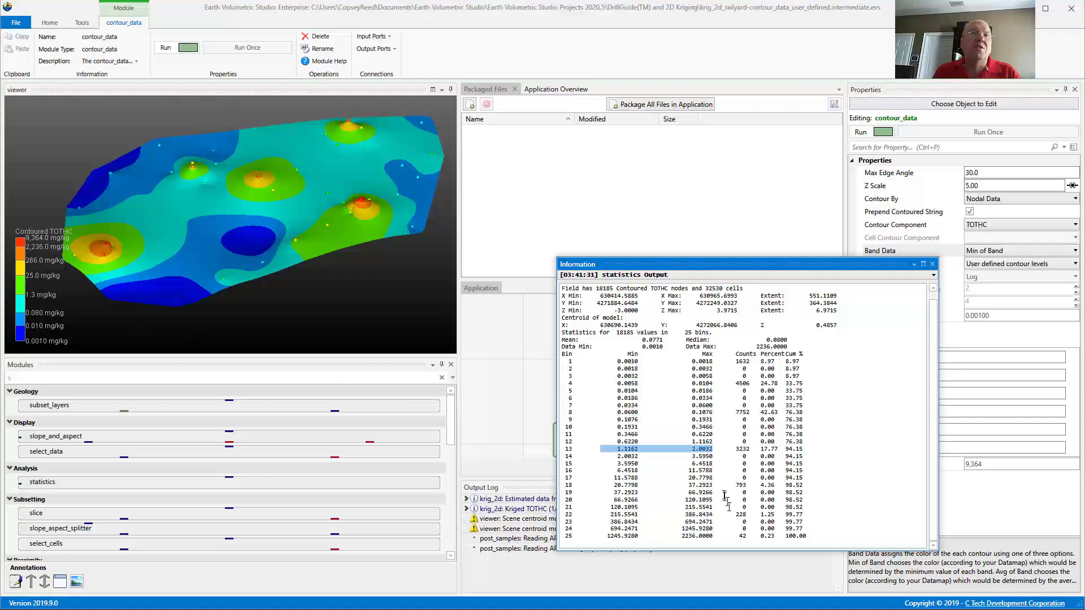
- Change contour_data's Band Data to Max of Band for comparison in the statistics output
click(1004, 252)
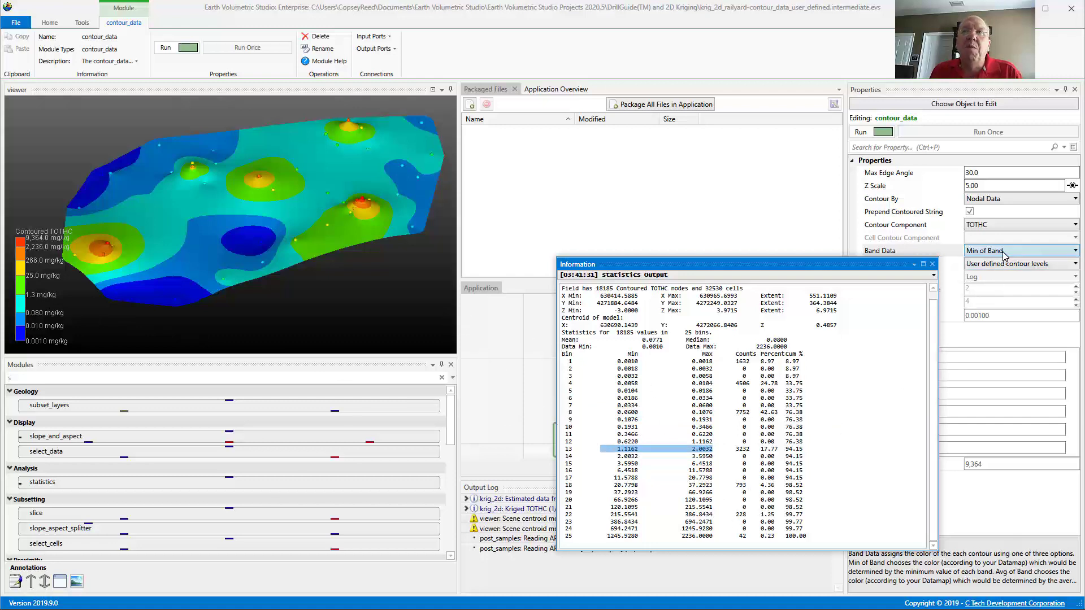
click(1003, 287)
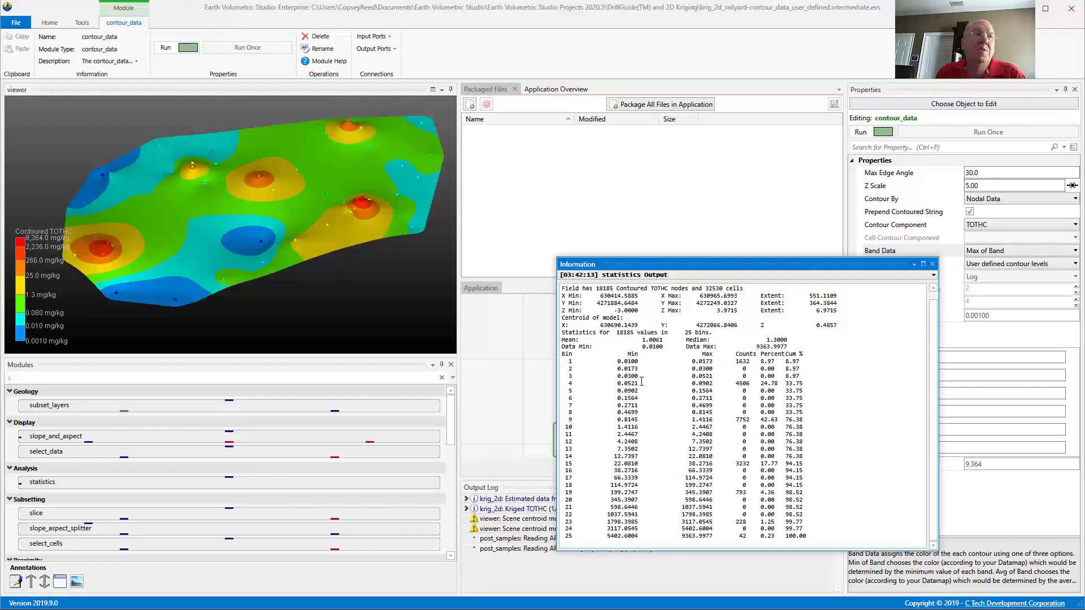
- Dock the Information window with the Modules window and close the Packaged Files and Application Overview windows
drag(695, 266, 238, 478)
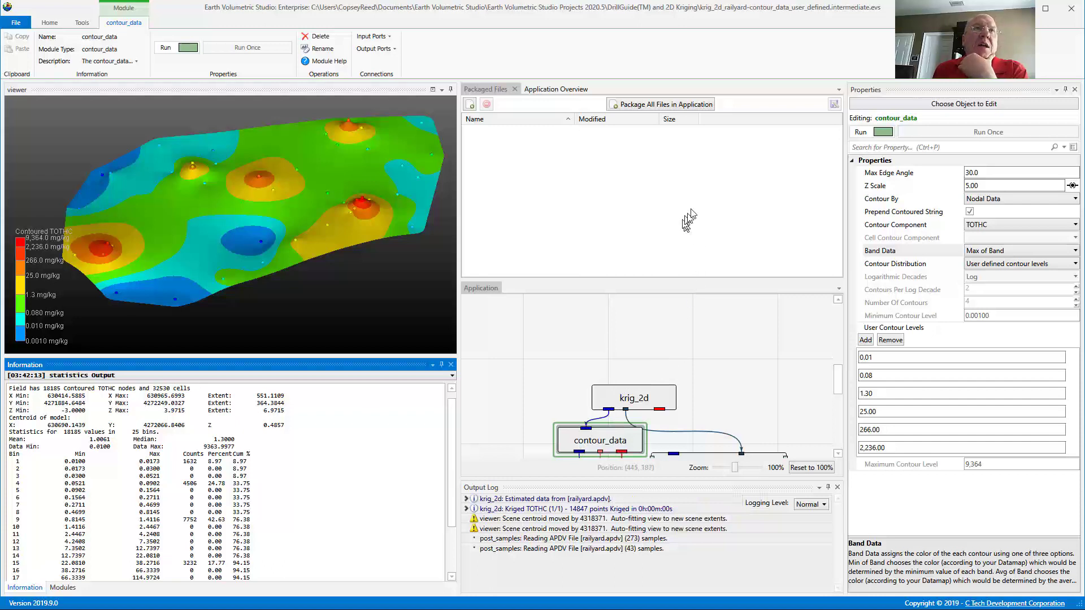
click(514, 90)
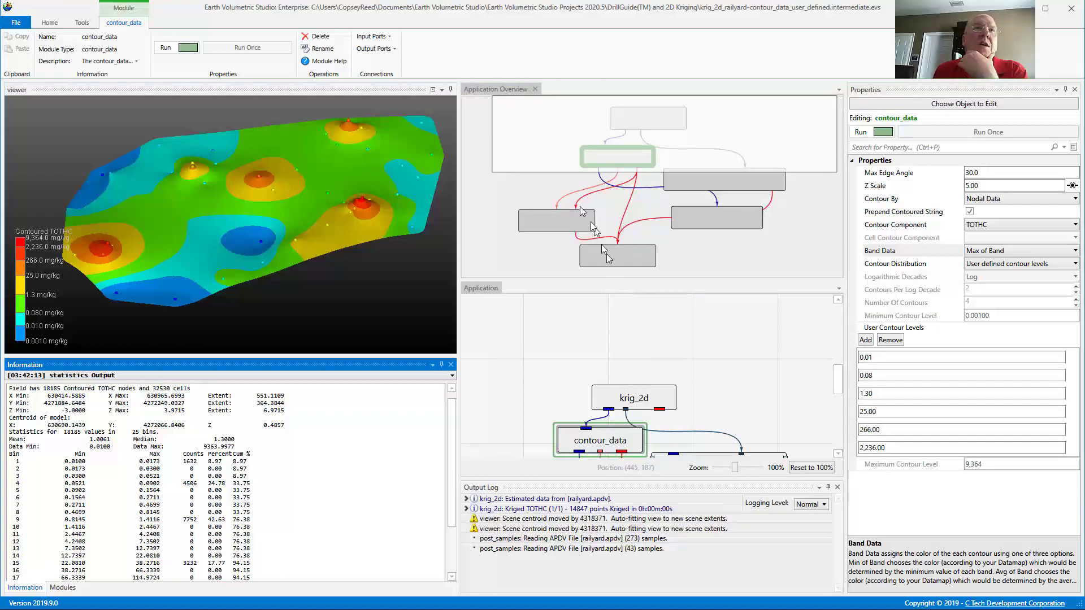
click(535, 89)
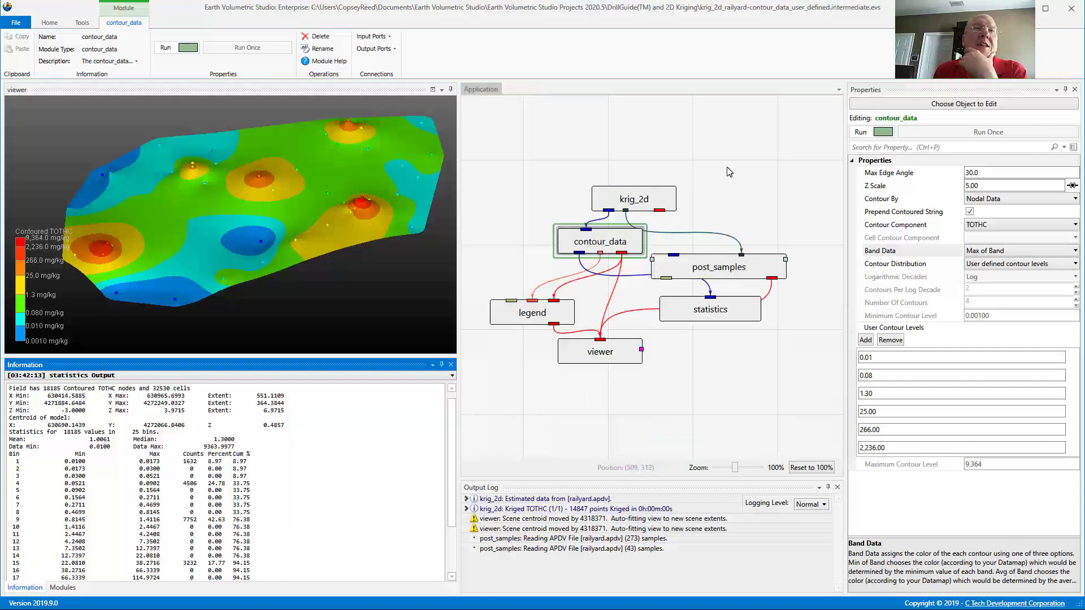
click(45, 22)
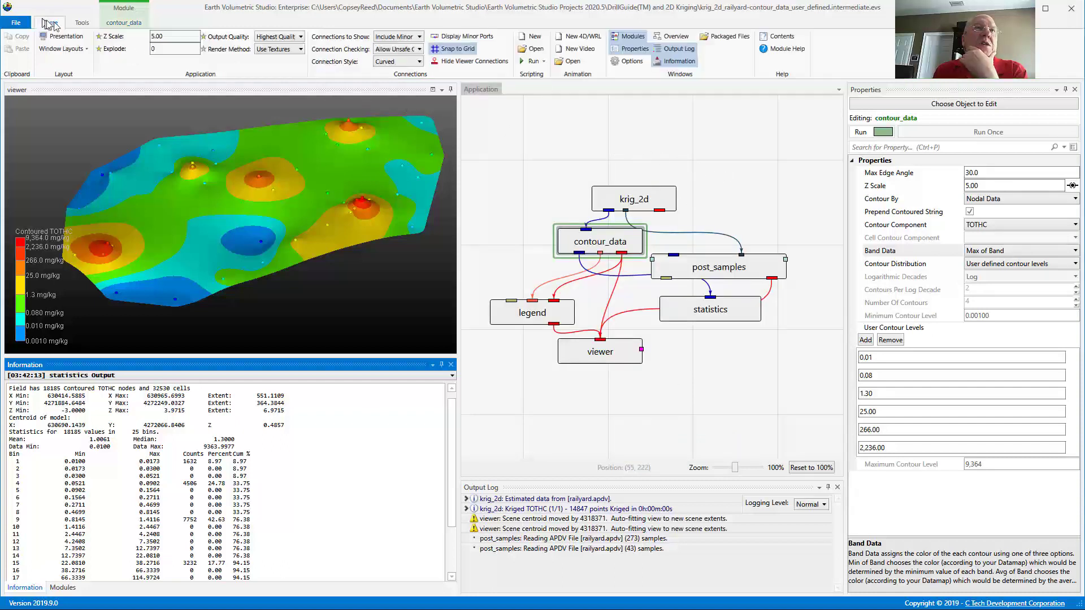
click(740, 42)
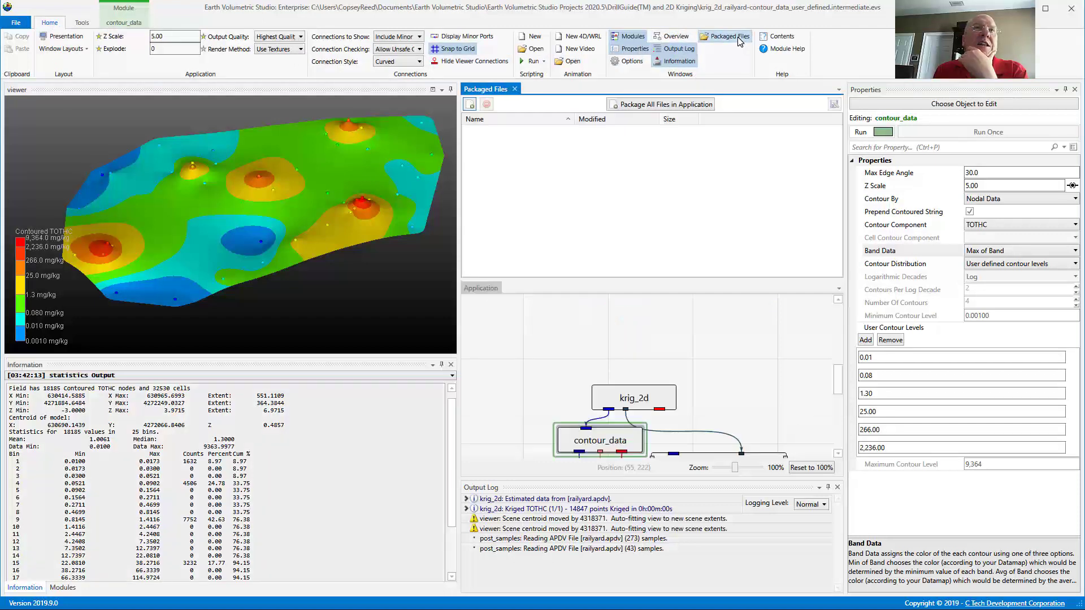
click(740, 42)
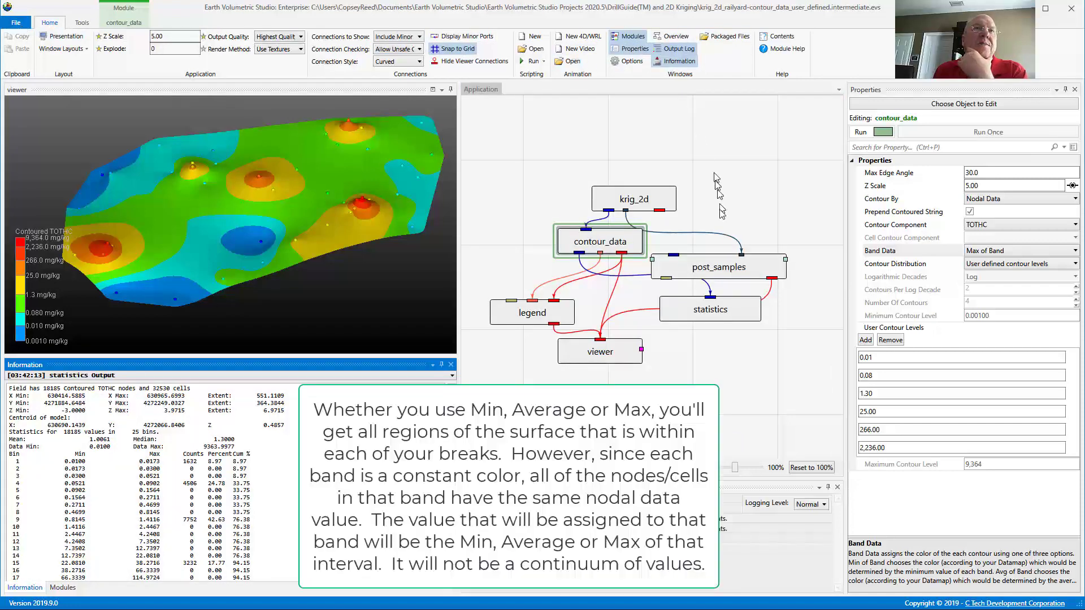
- Set contour_data's Band Data back to Average Of Band
drag(279, 224, 225, 272)
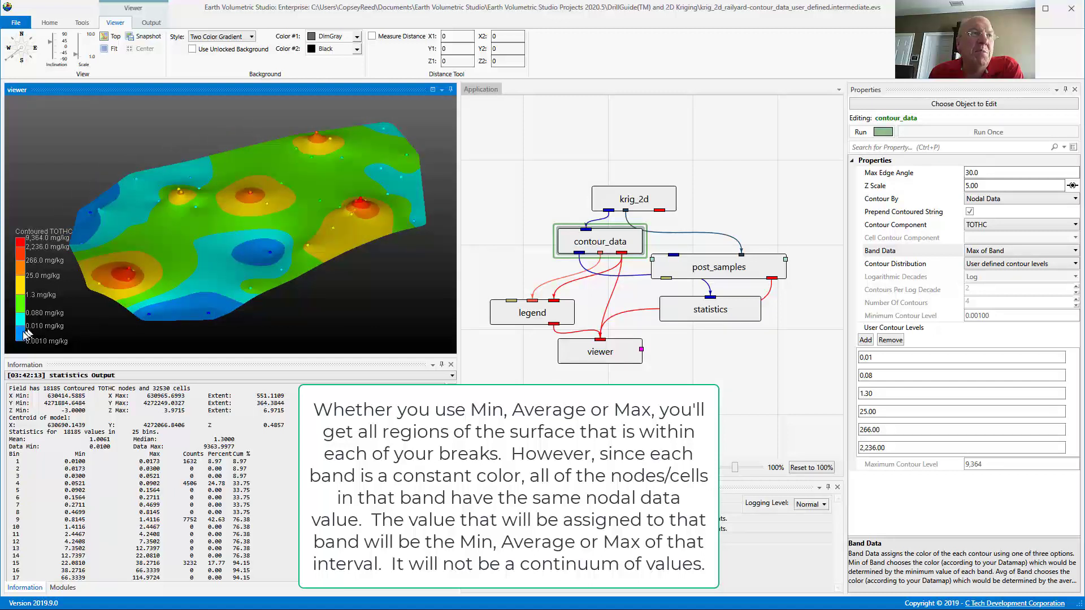
click(1005, 252)
click(999, 275)
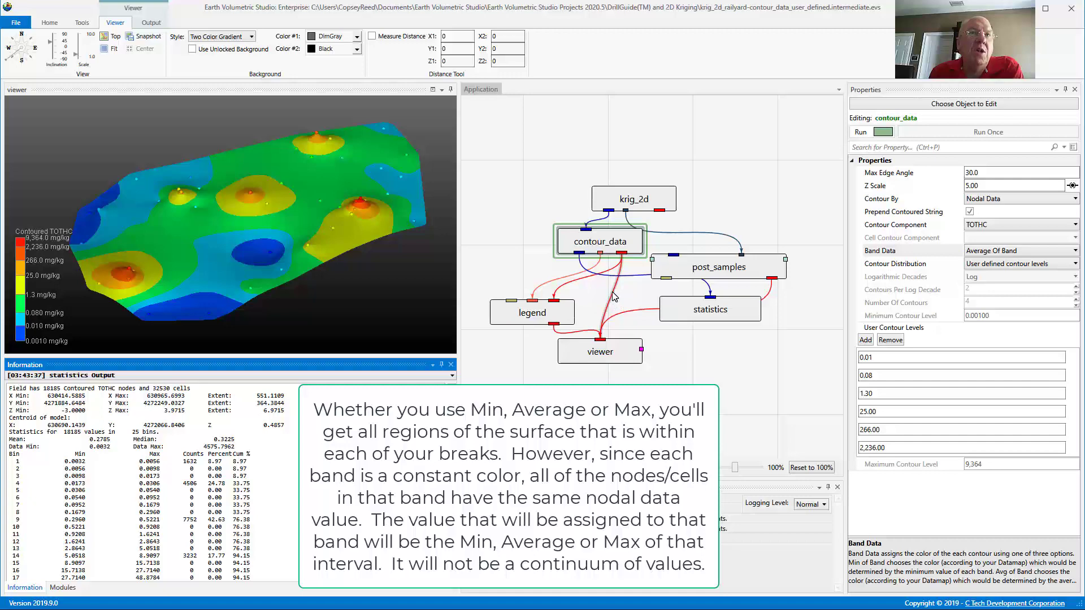
- Copy the isolevels from contour_data's Output Contour levels into the Node Data Datamap of its Output Object port
click(622, 253)
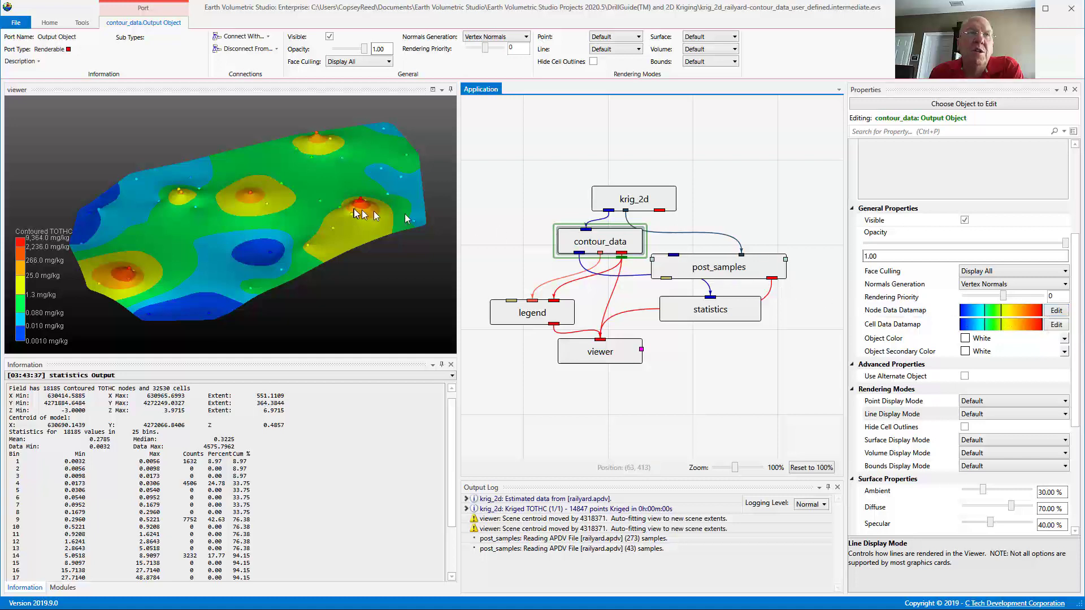
click(1056, 312)
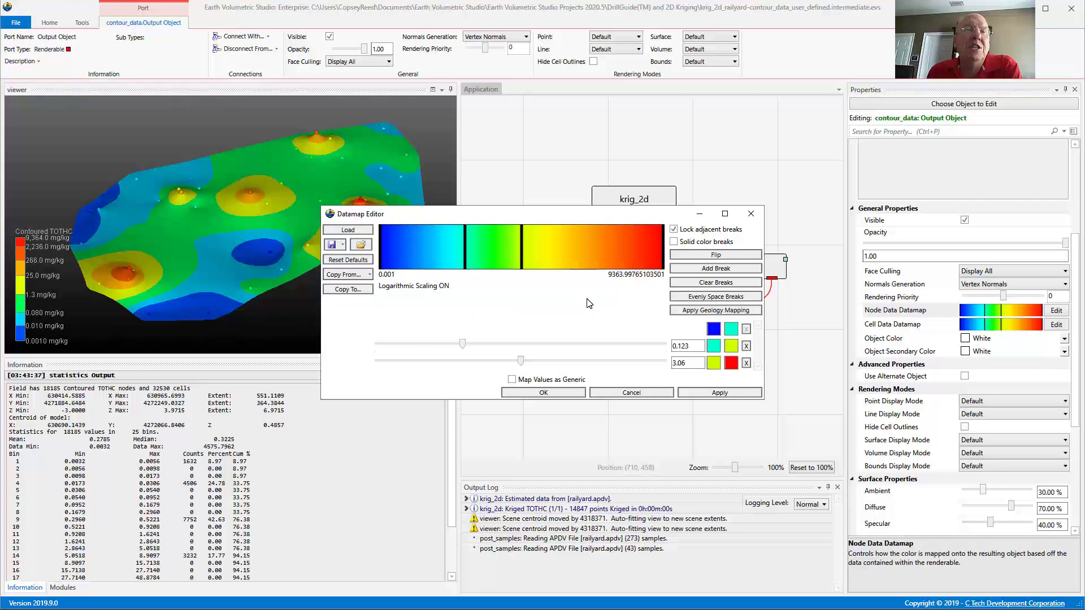
click(371, 275)
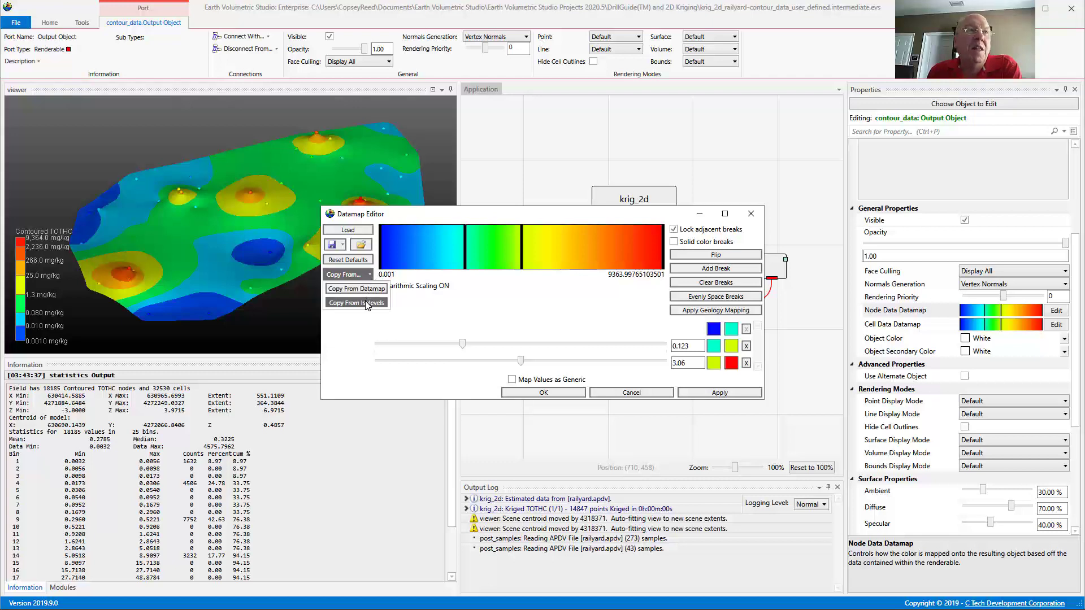
click(366, 303)
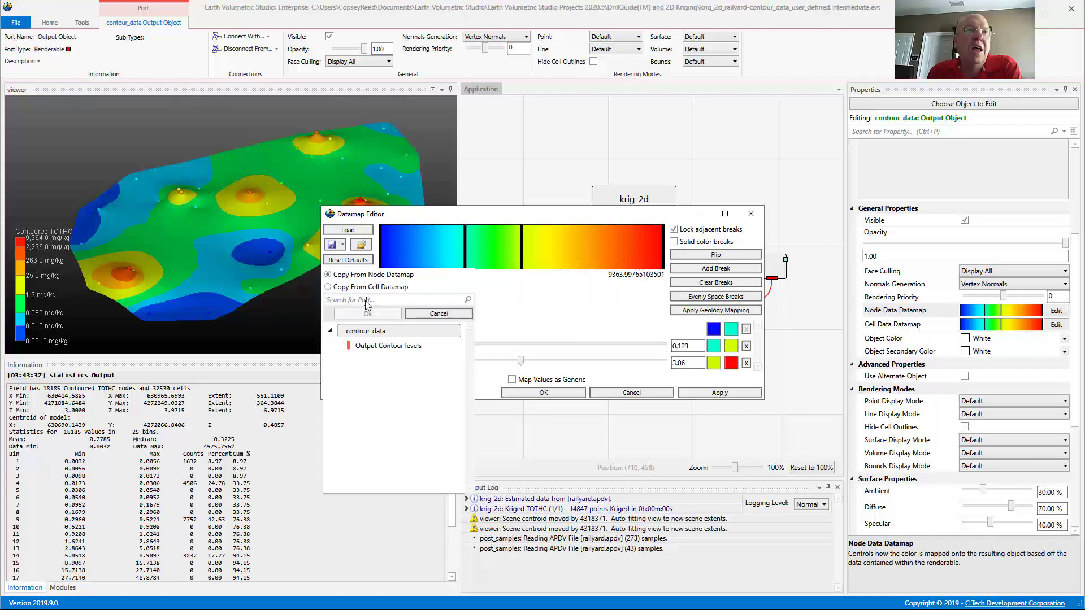
click(373, 345)
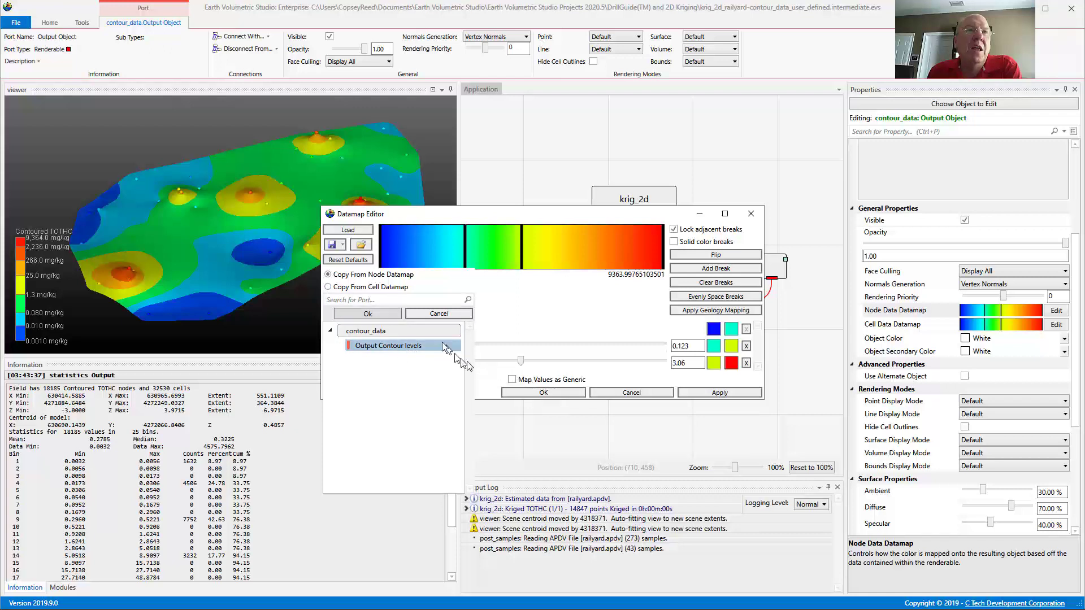
click(368, 315)
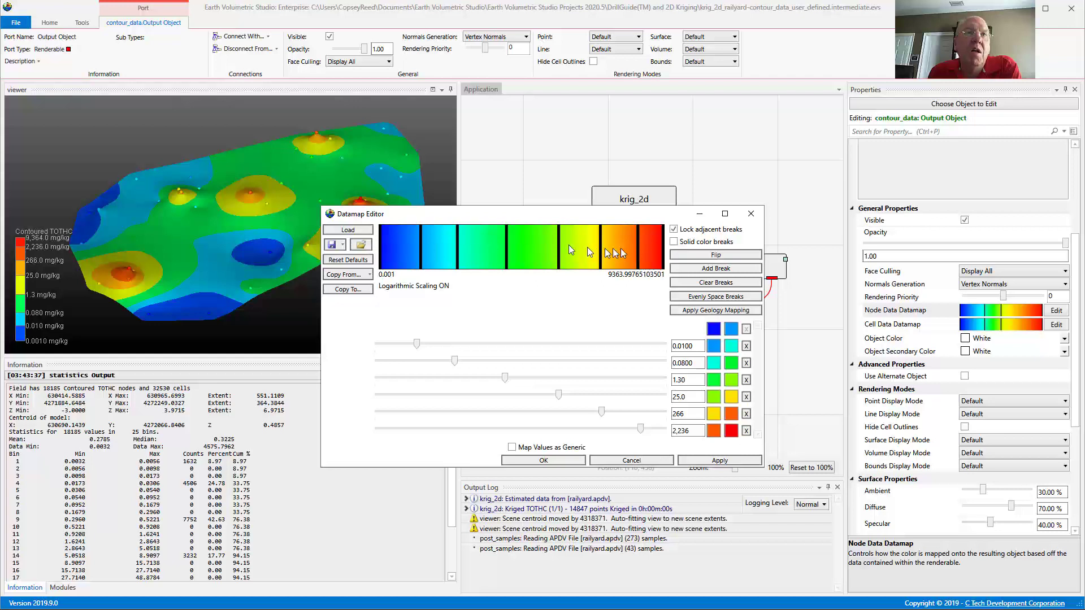
- Enable solid color breaks in the node datamap, apply it, and move the Datamap Editor away from the viewer
click(673, 242)
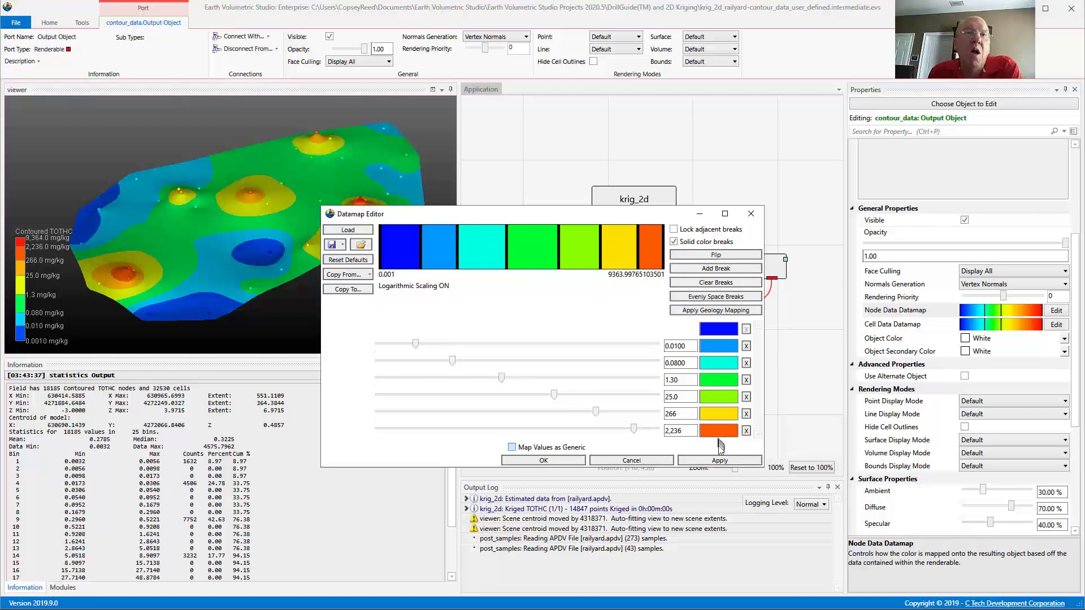
click(719, 461)
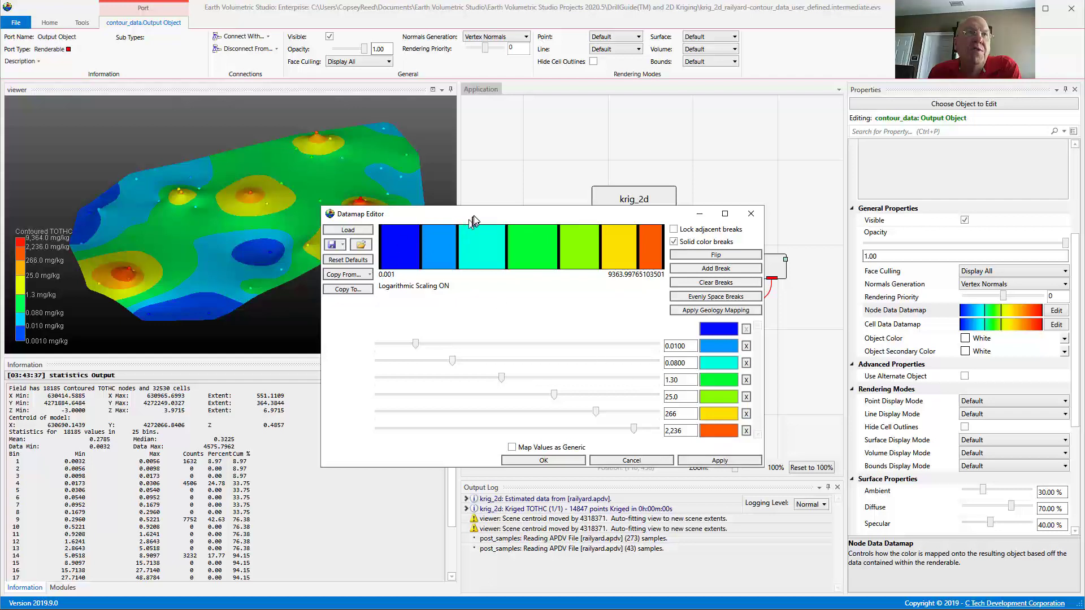
drag(480, 215, 613, 229)
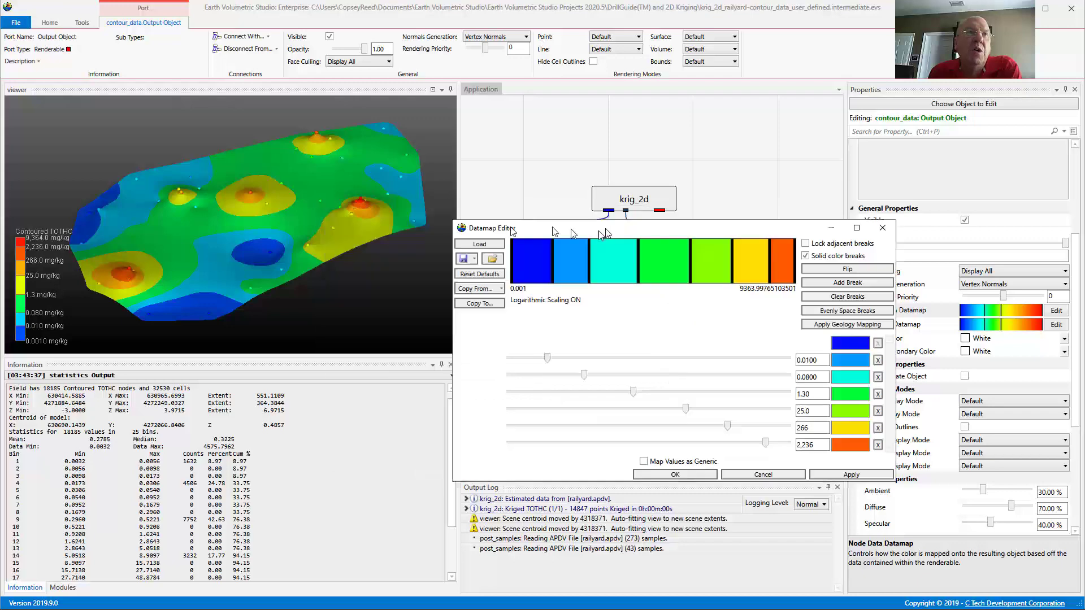
- Apply the solid color breaks, and recolor the 1.30 band yellow with hue 68 and the 25.0 band amber
click(826, 477)
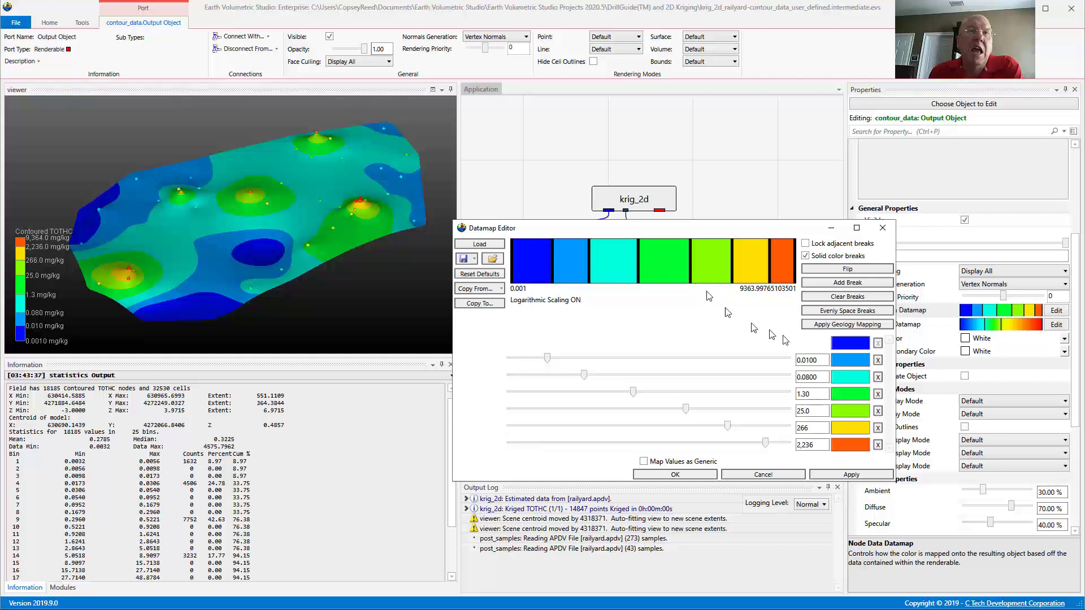
click(843, 395)
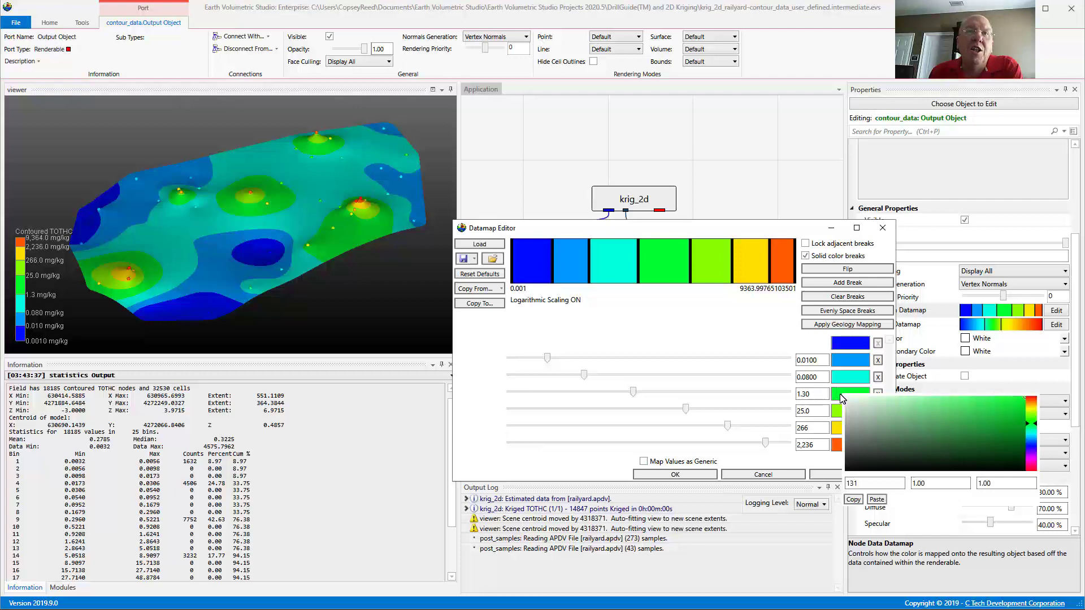
click(1034, 410)
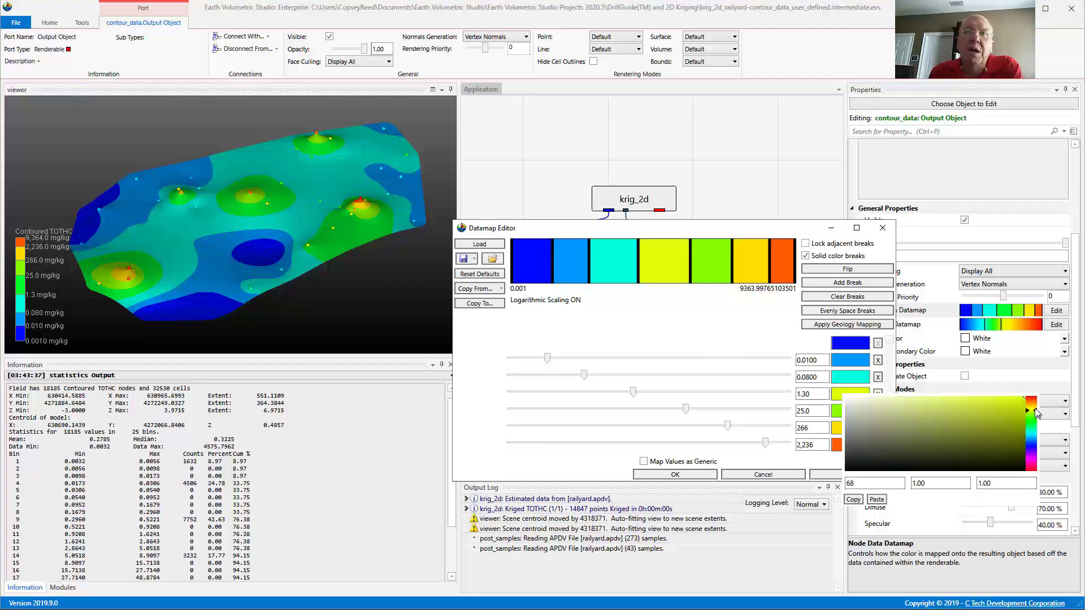
click(839, 412)
click(839, 413)
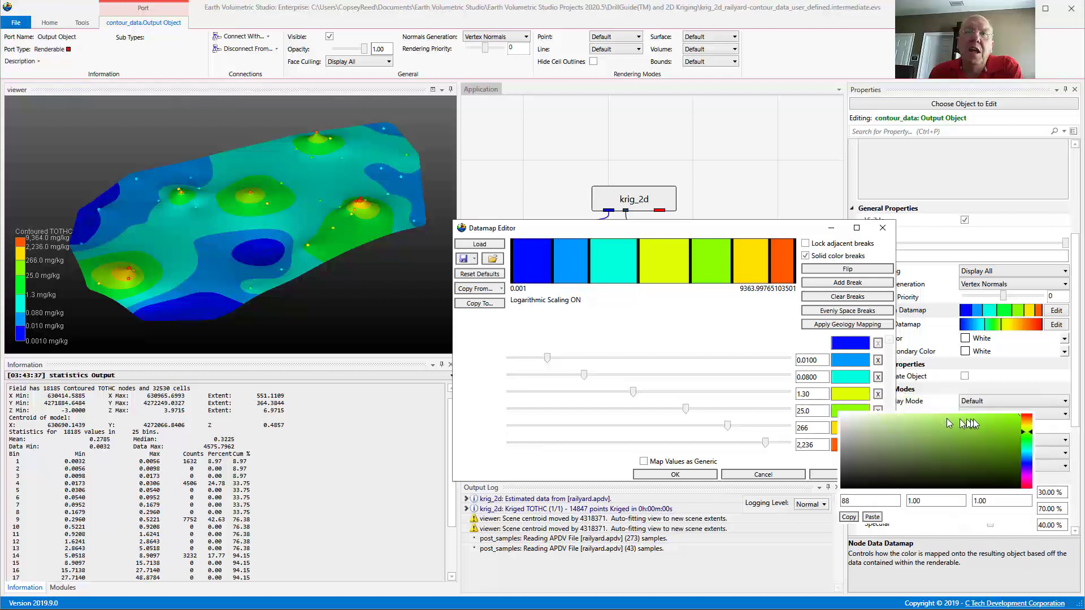
click(1026, 427)
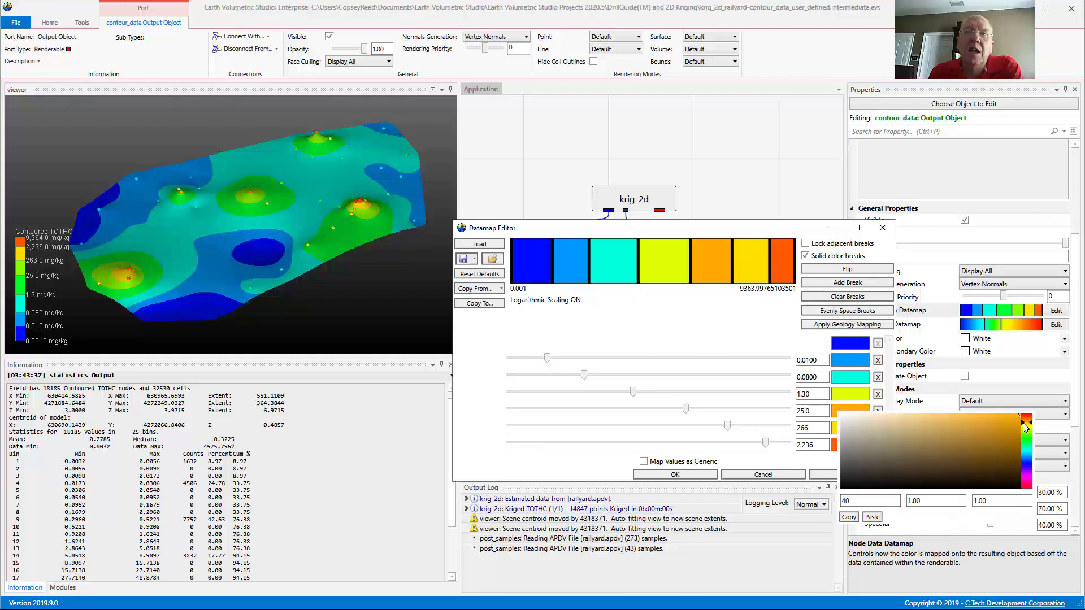
click(1025, 427)
- Recolor the 266 band orange with hue 28 and the 2,236 band red with hue 0, and accept the datamap
click(835, 430)
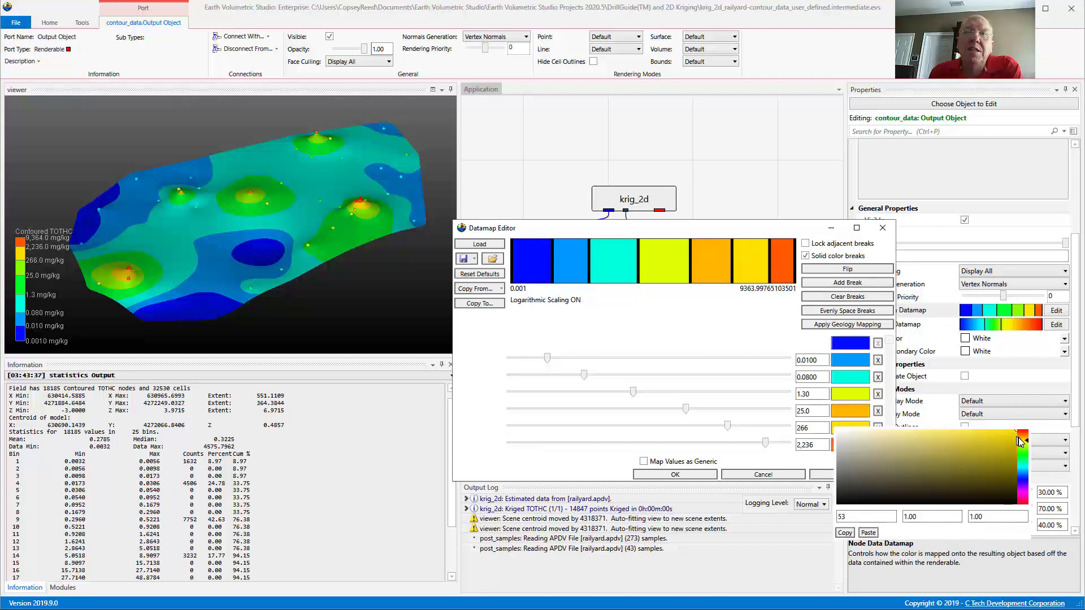
drag(1026, 441, 1029, 435)
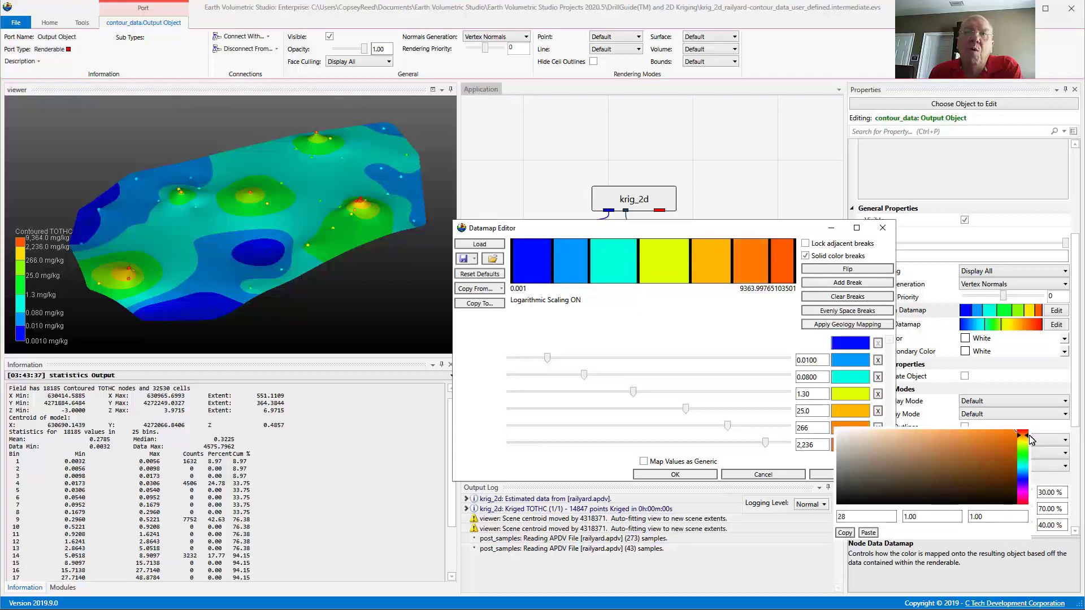
click(841, 447)
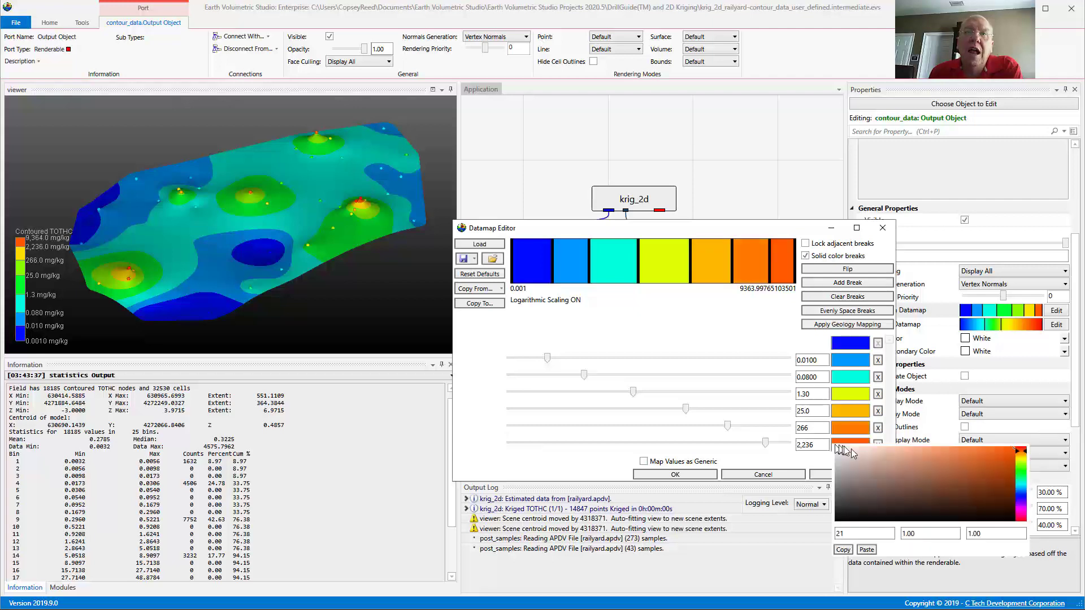
drag(1019, 455, 1020, 447)
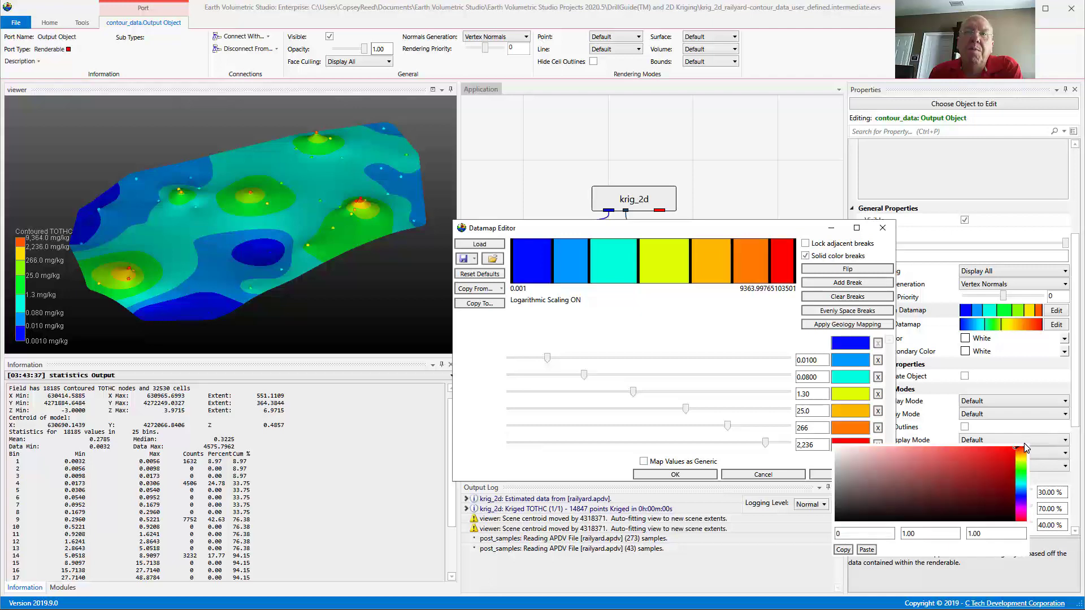
click(760, 453)
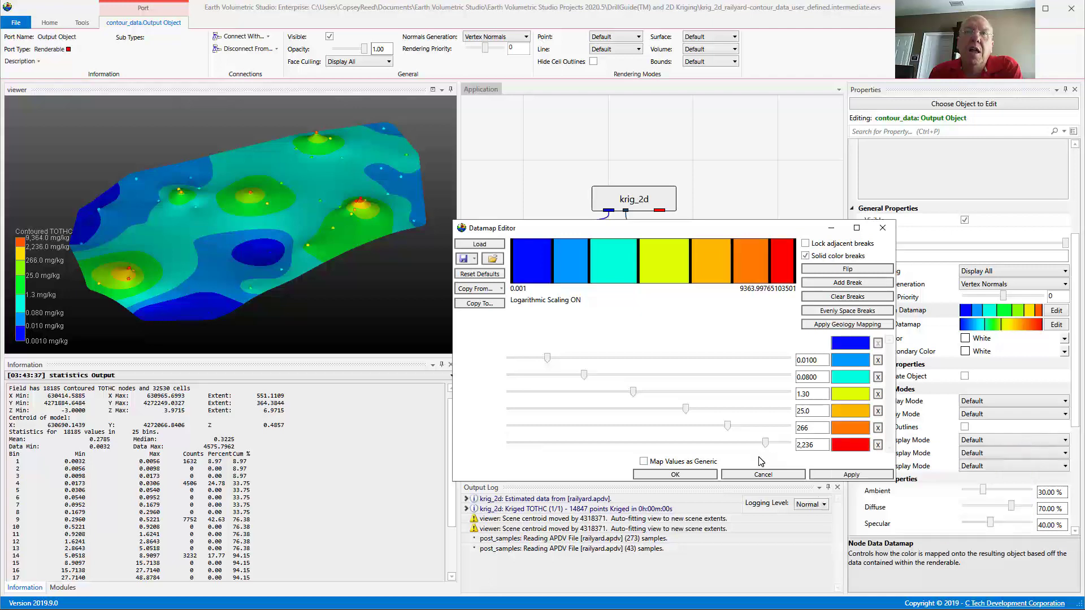
click(833, 478)
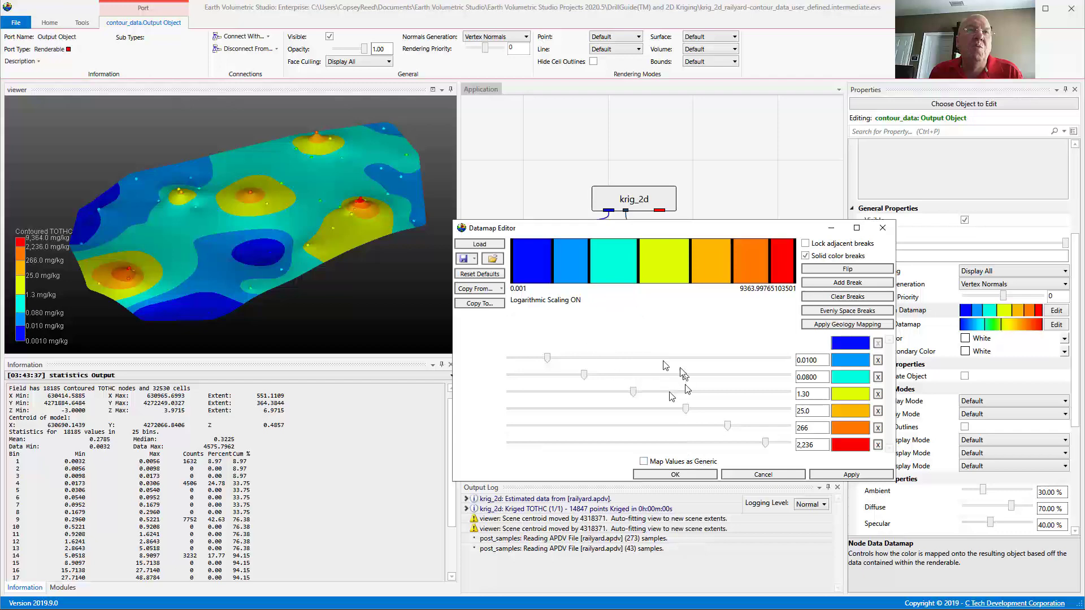
click(667, 478)
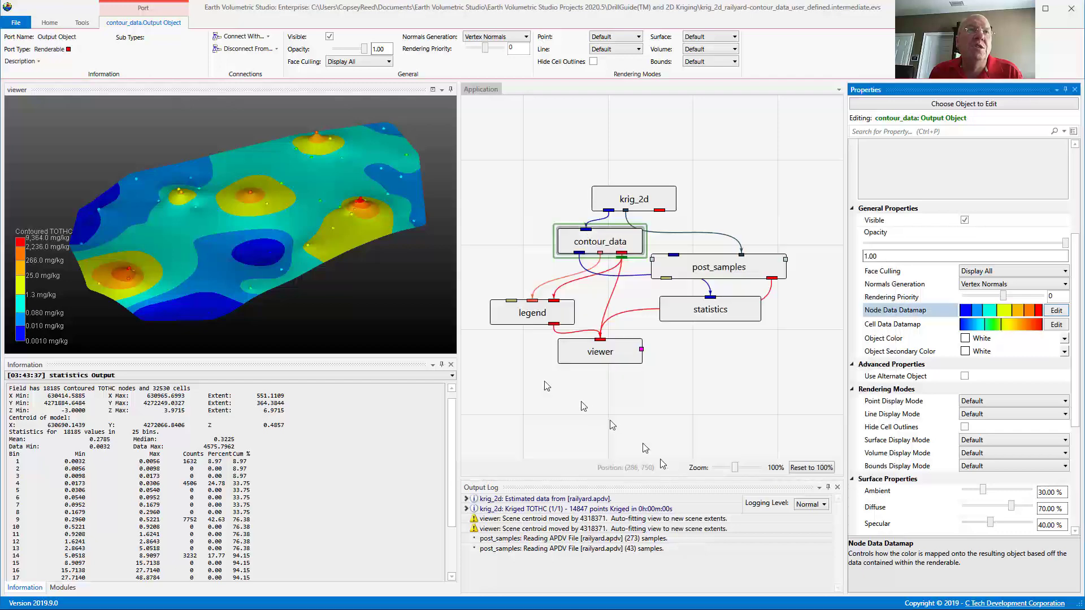
- Inspect the data of the red sample on the peak near the surface's edge, and return to an overall view
scroll(365, 226, up, 5)
drag(365, 222, 235, 215)
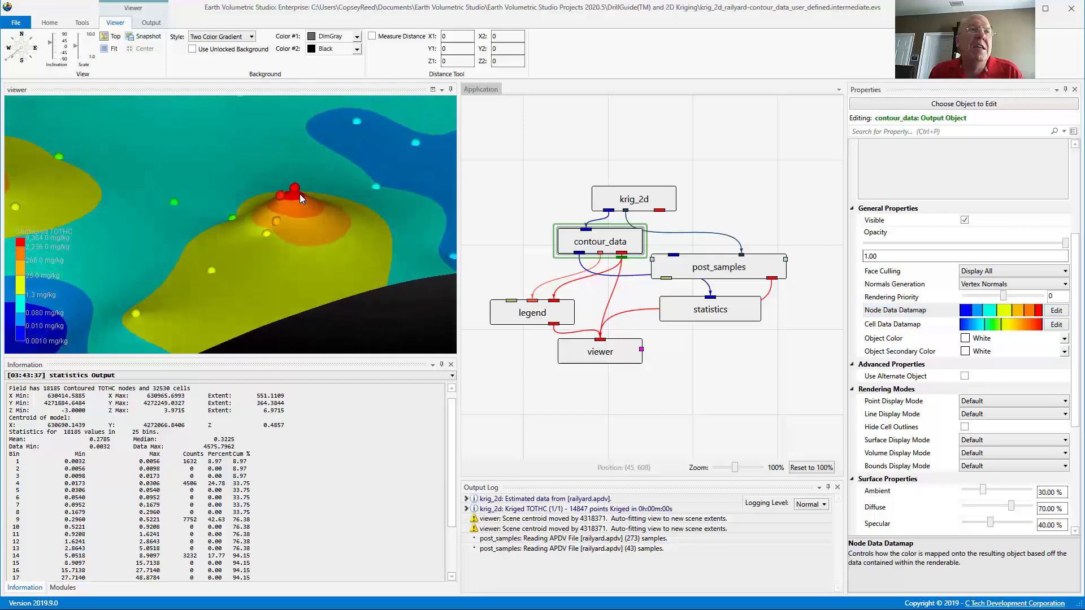
mouse_move(289, 207)
mouse_down()
mouse_move(287, 180)
mouse_move(295, 198)
mouse_up()
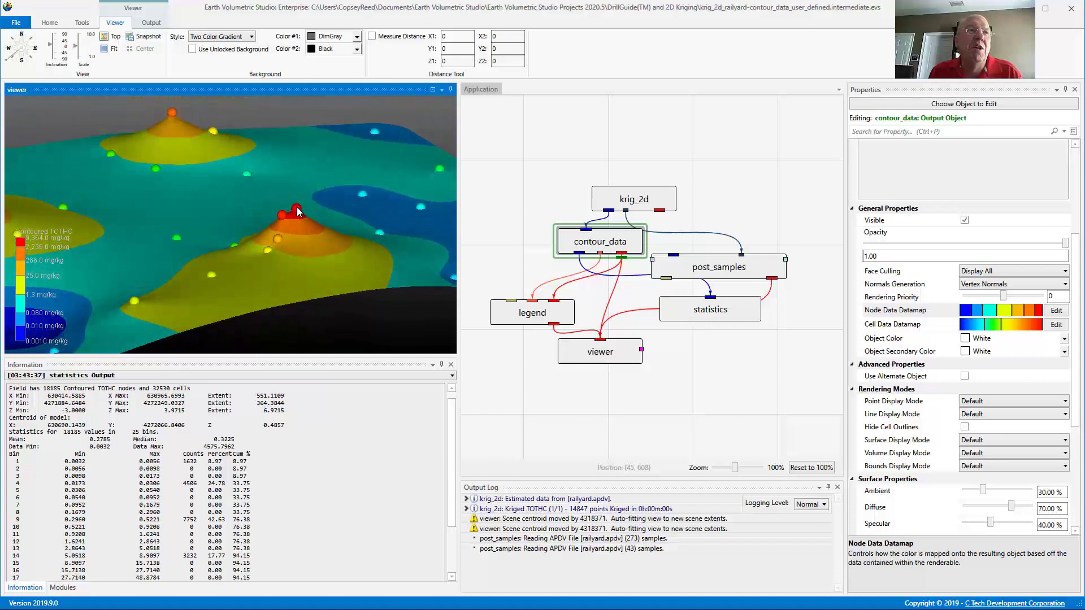
click(297, 207)
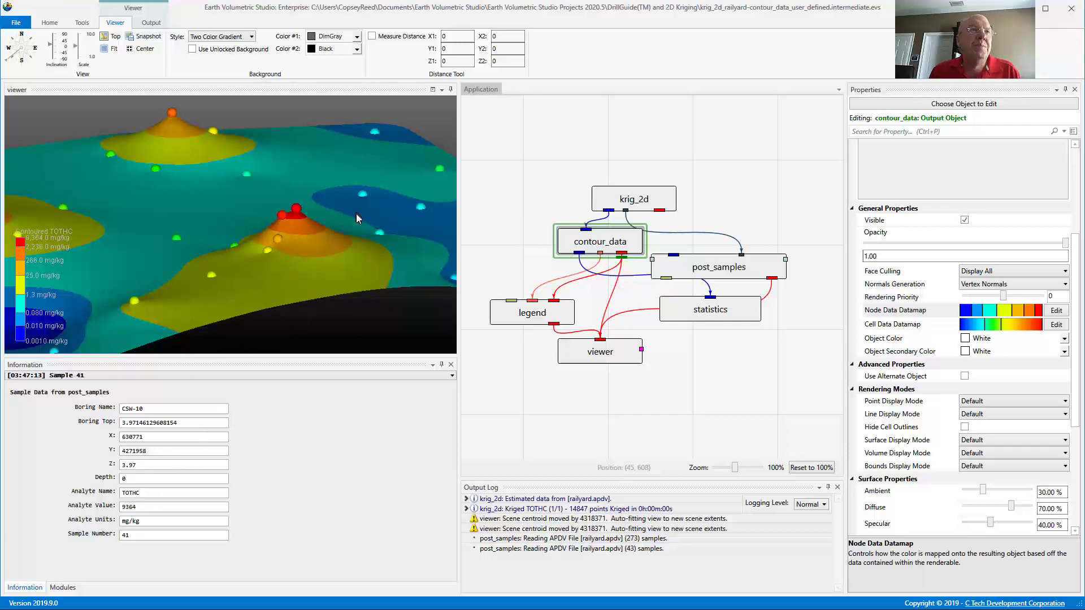
scroll(357, 217, down, 5)
drag(290, 244, 228, 268)
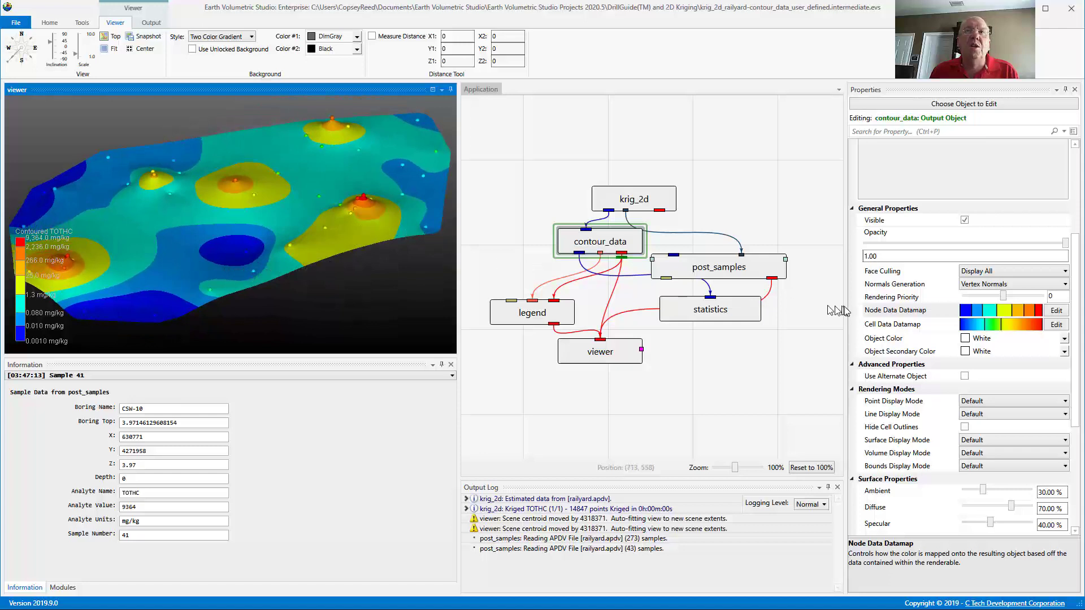
- Recolor the 266 band of the Node Data Datamap white, apply it, and move the Datamap Editor off the viewer
click(1057, 310)
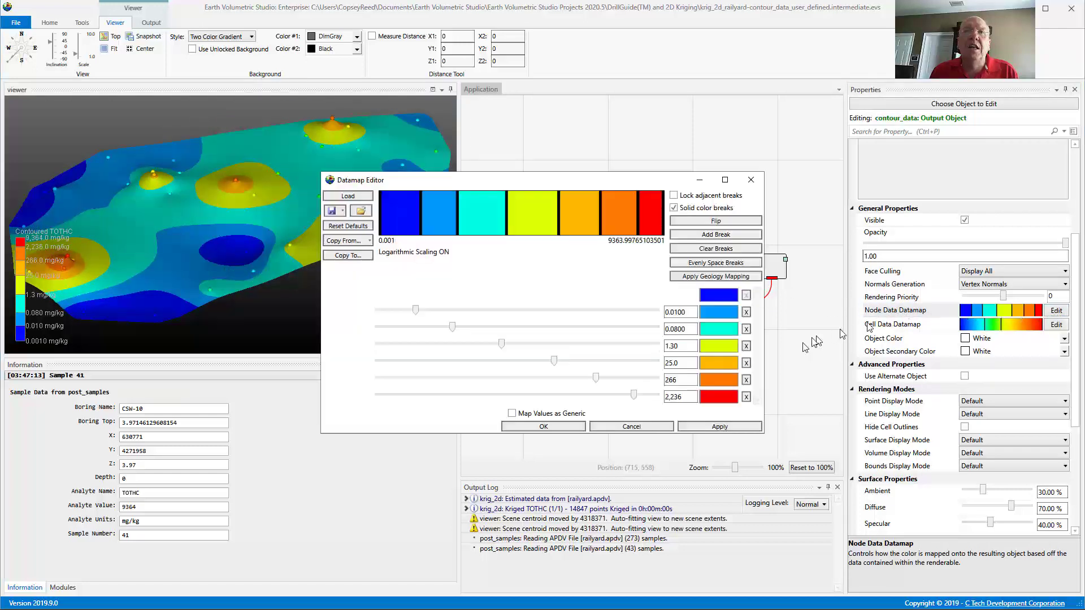
click(726, 378)
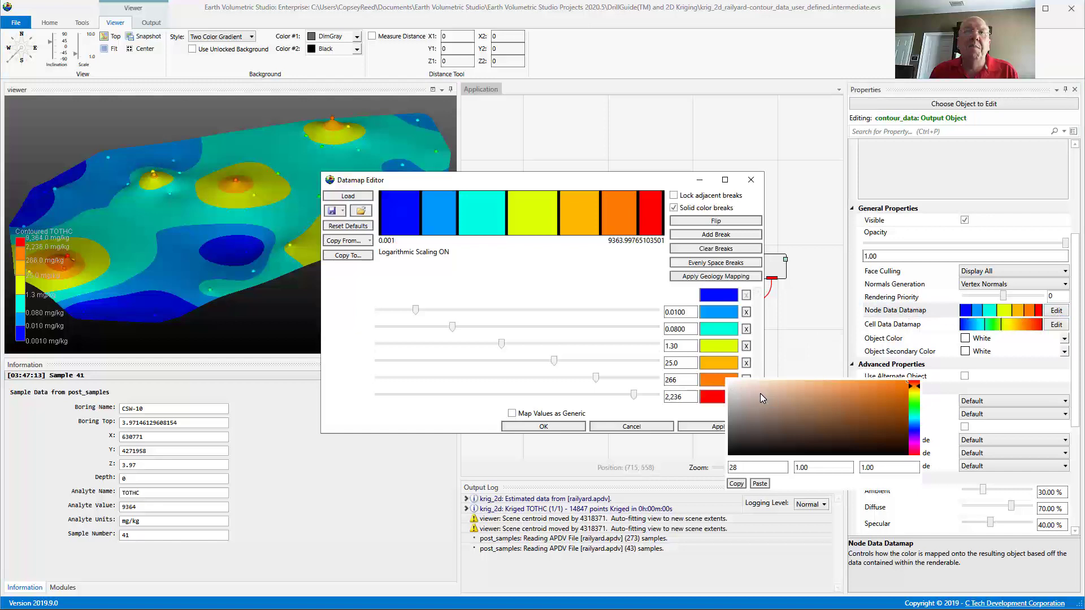
drag(760, 398, 729, 382)
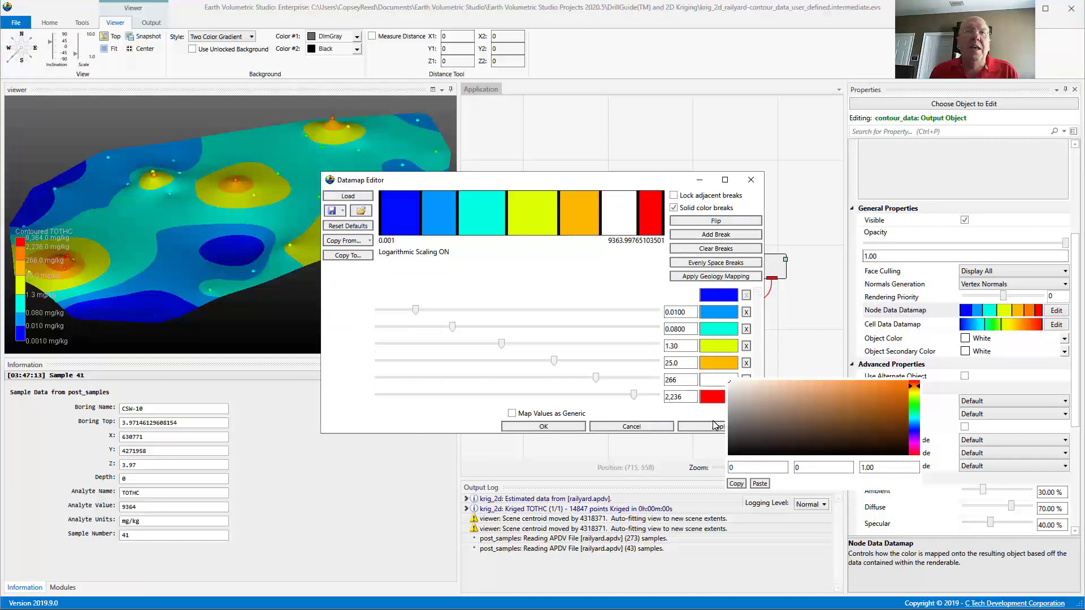
click(715, 426)
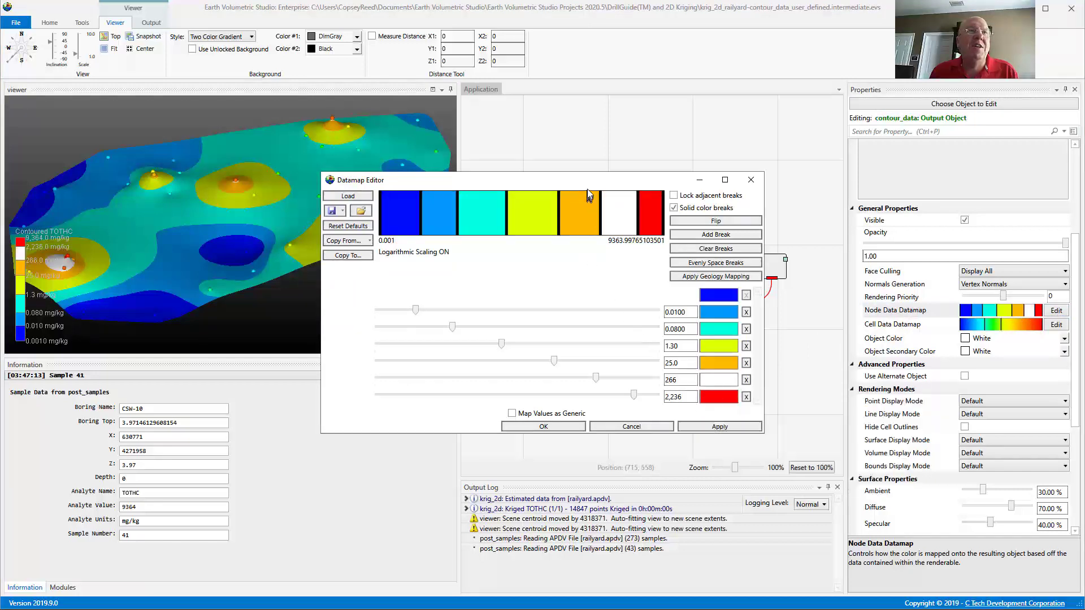
drag(588, 182, 713, 236)
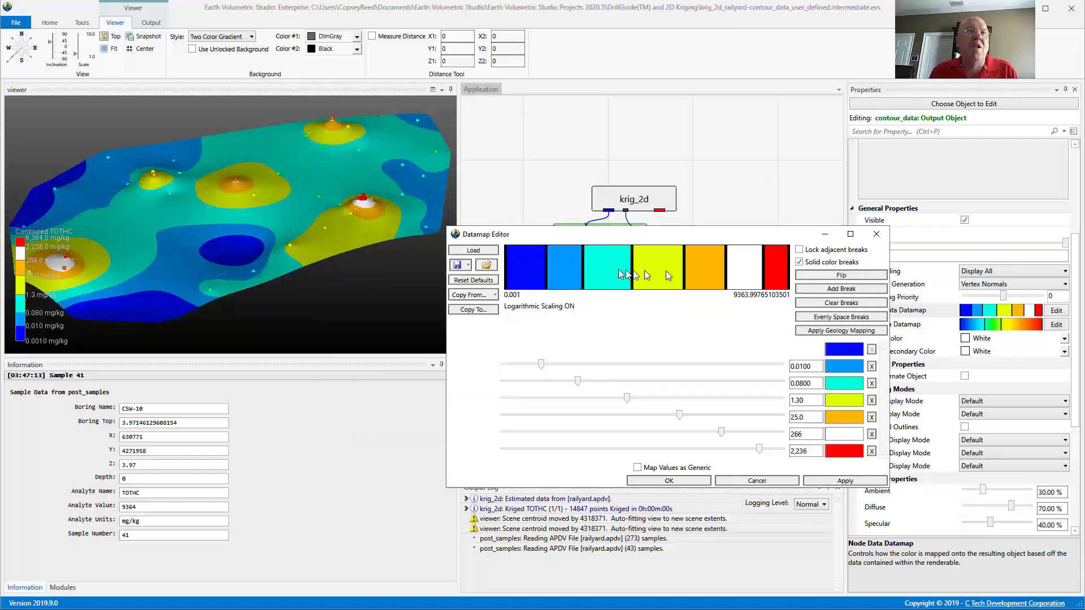
- Return the 266 band to orange with hue 28, apply the change, and accept the datamap
click(846, 436)
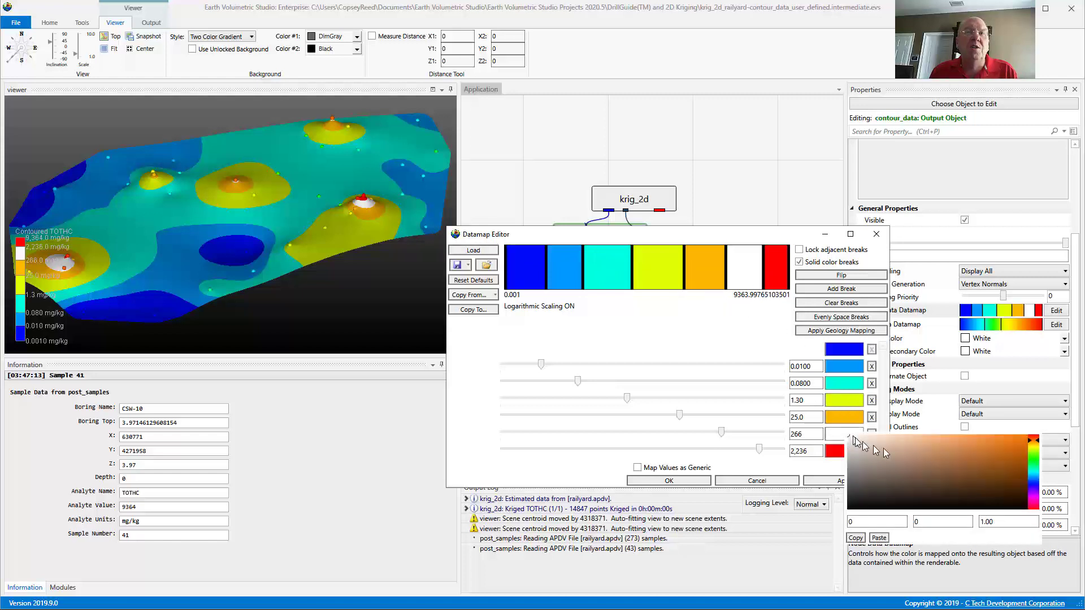
drag(859, 443, 1055, 439)
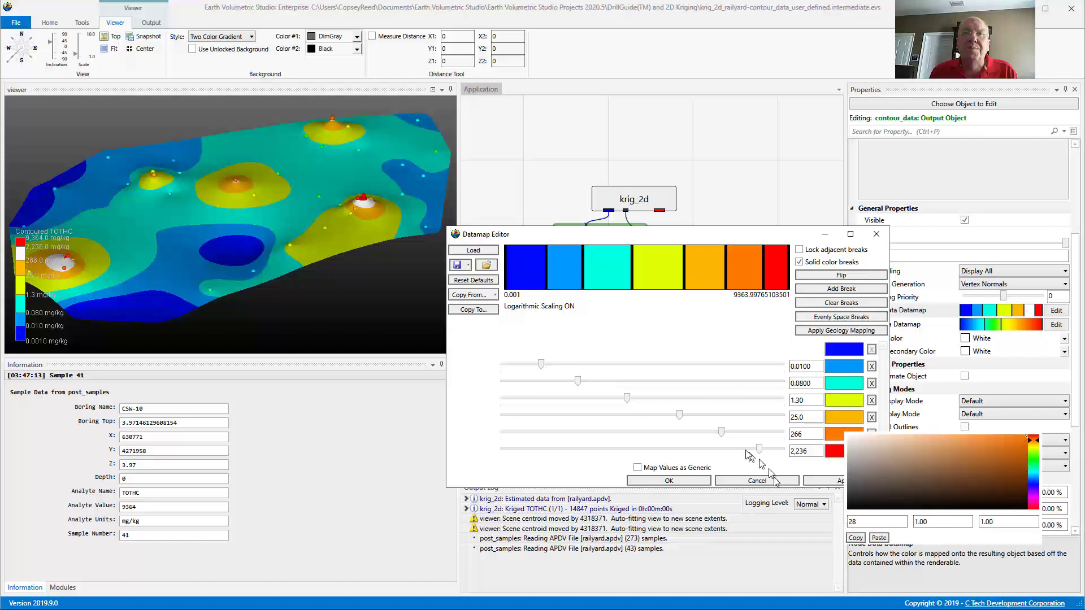
click(822, 480)
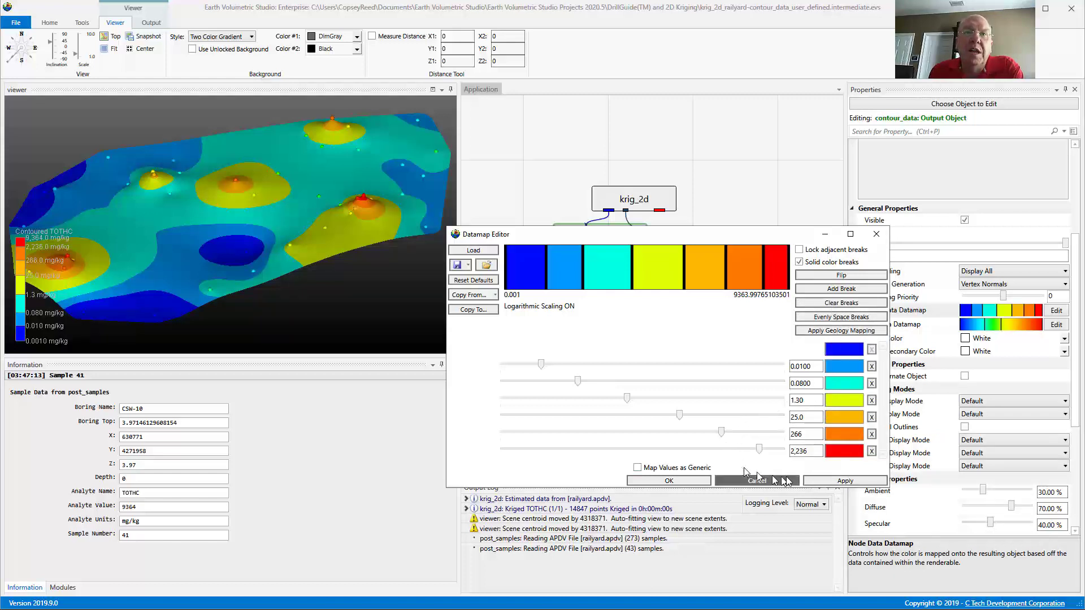
click(669, 481)
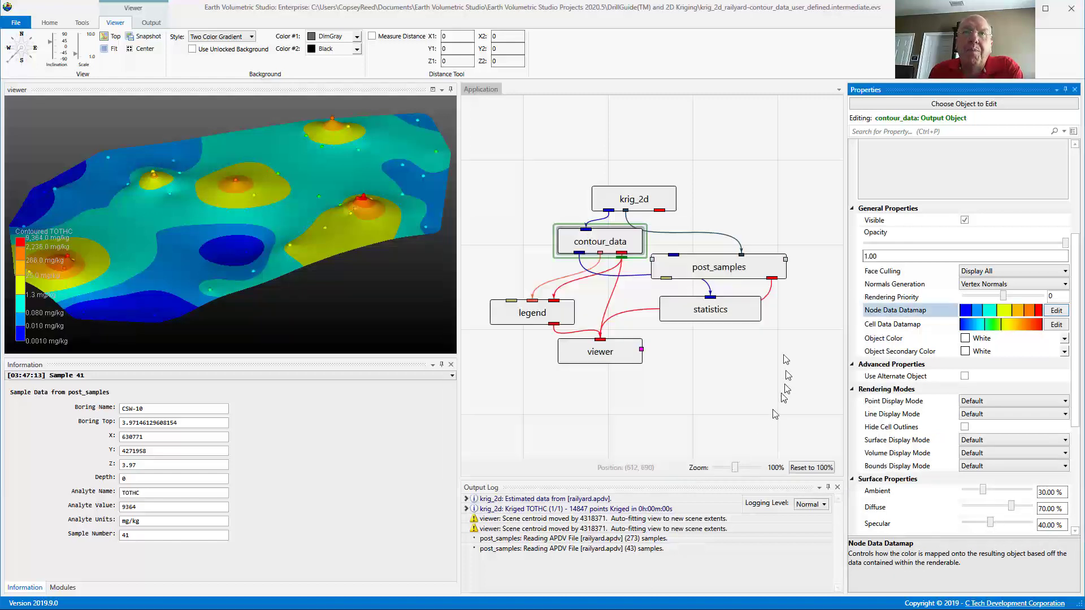
- Try Min of Band as contour_data's Band Data, and switch it to Max of Band
click(623, 243)
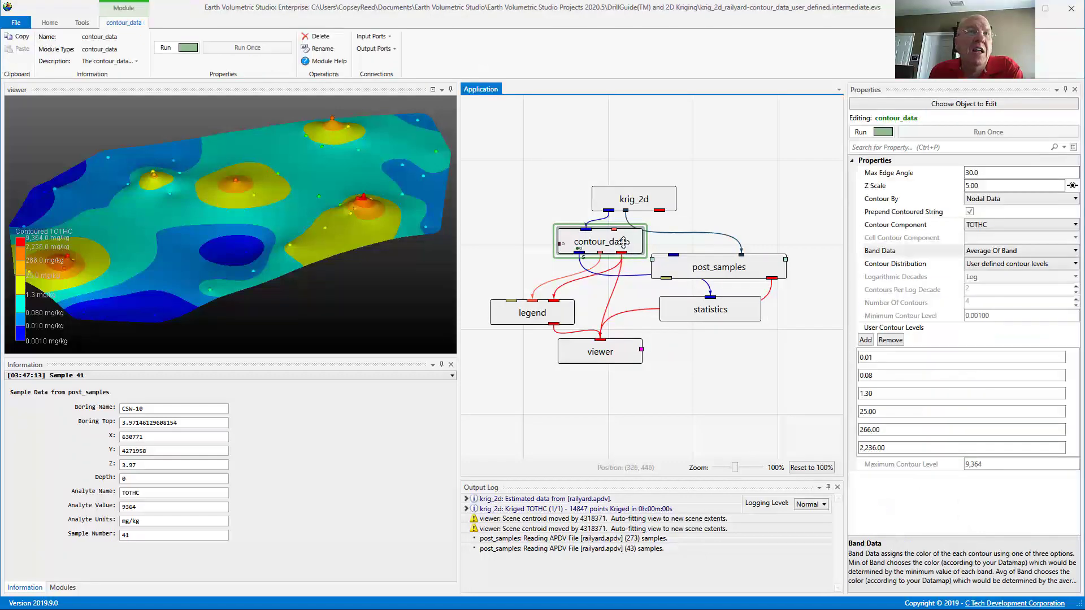
click(1002, 252)
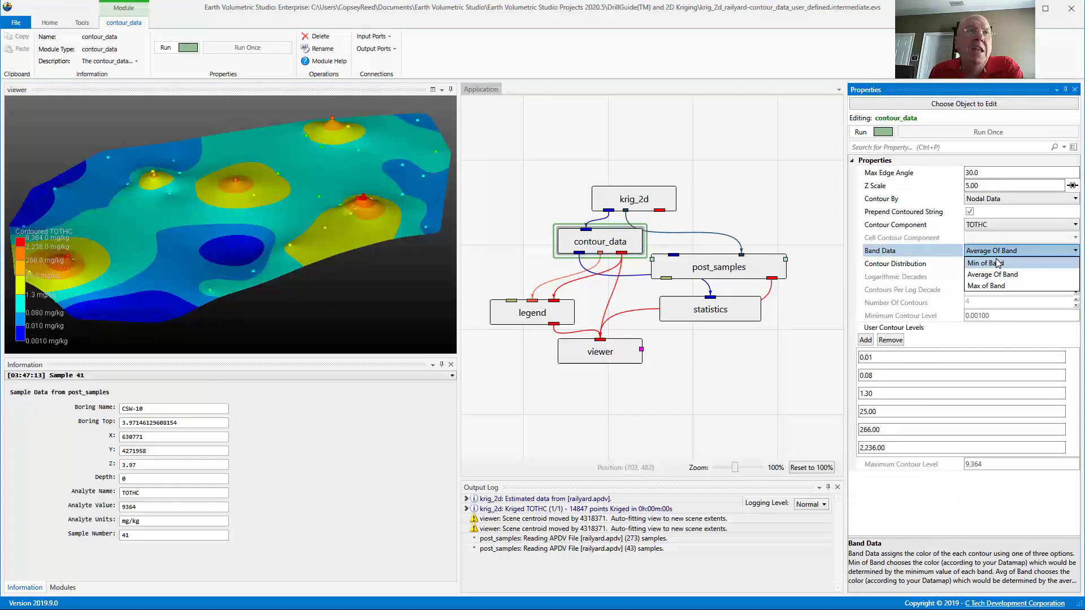
click(999, 259)
click(999, 253)
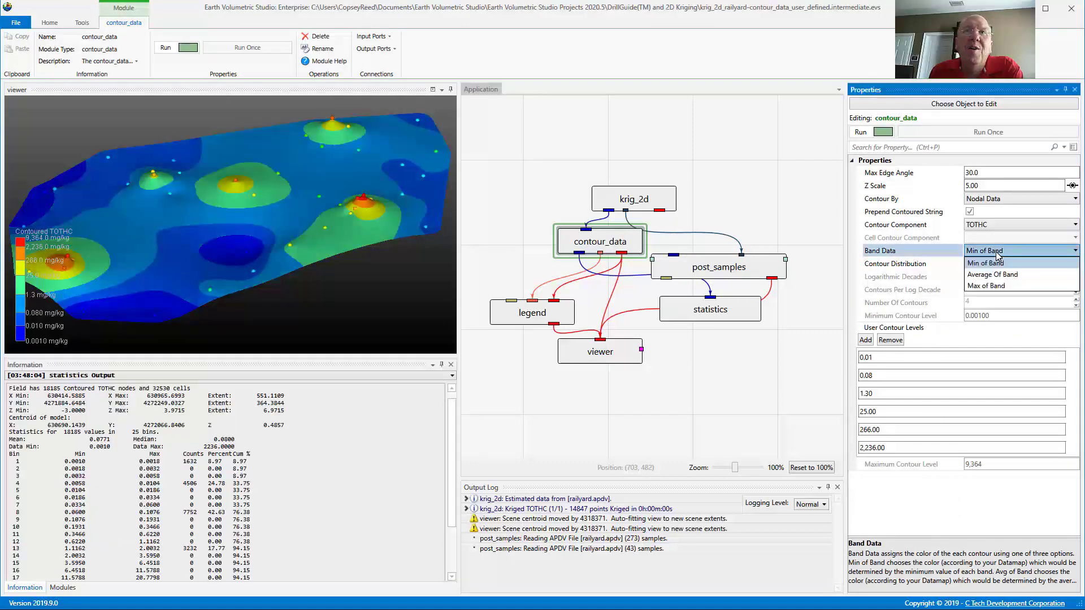
click(991, 286)
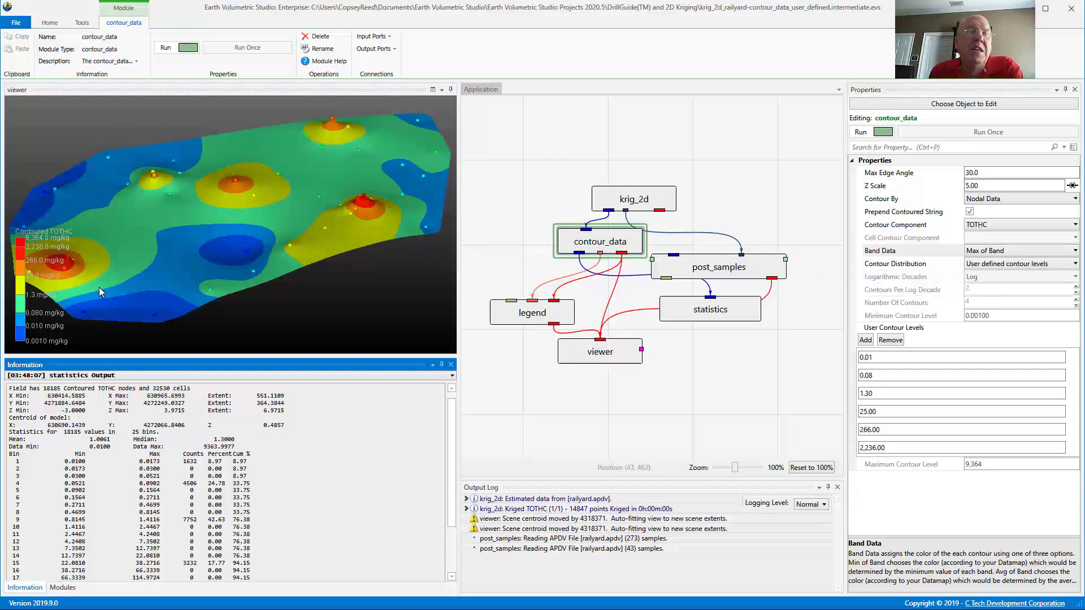
drag(170, 291, 327, 217)
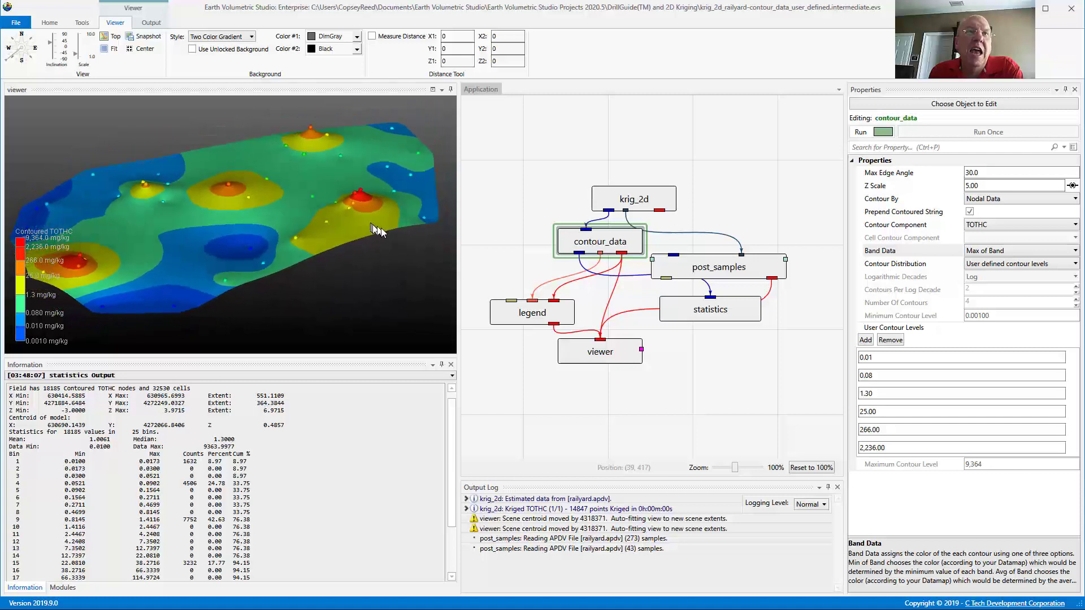
- Reset the Node Data Datamap of contour_data's Output Object port to its defaults and apply it
click(623, 243)
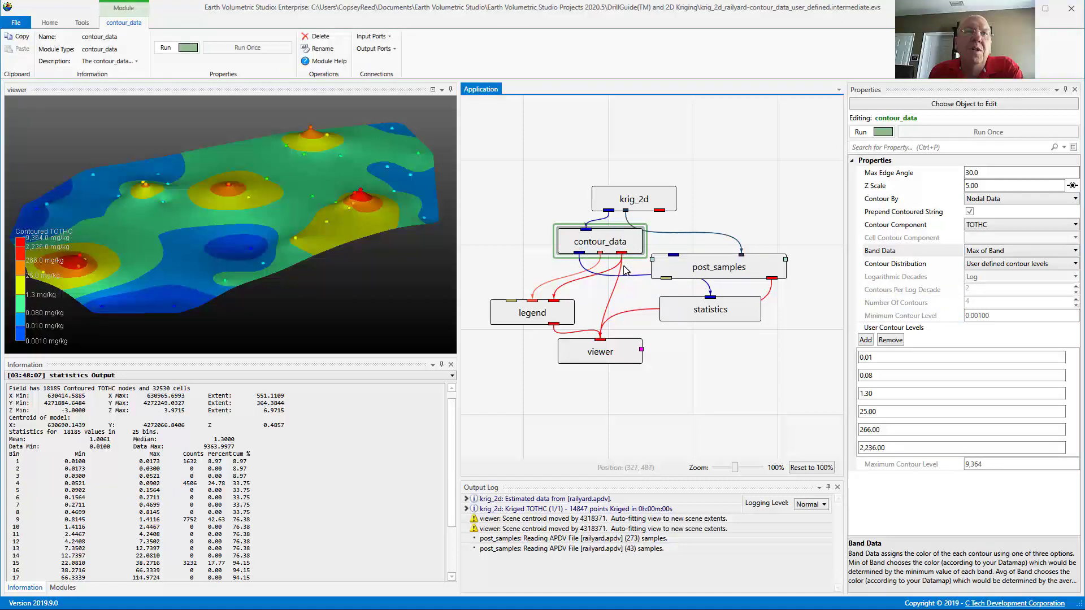
click(621, 254)
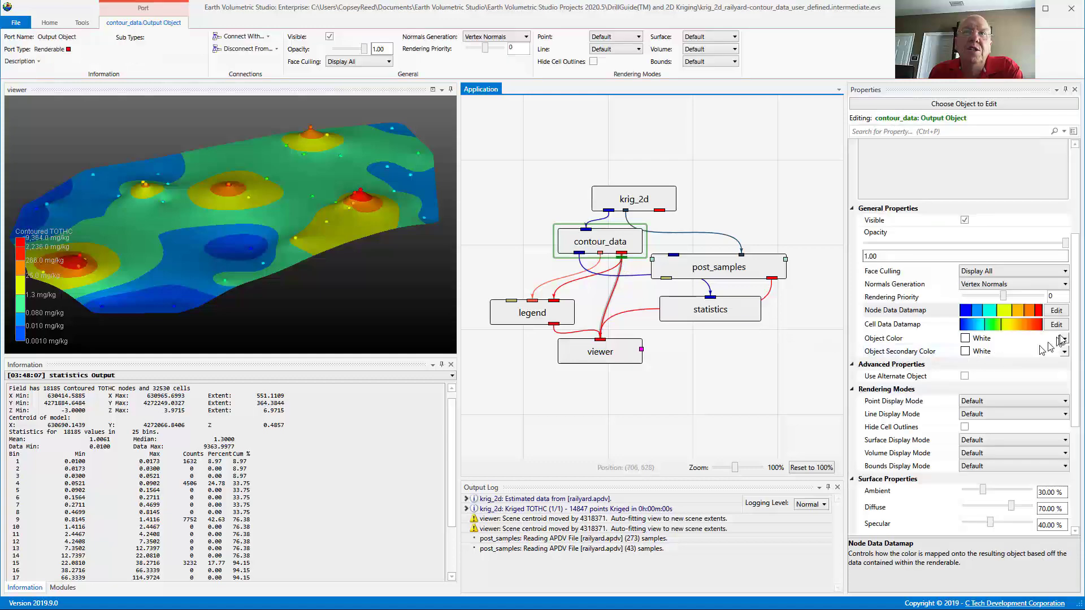
click(1056, 310)
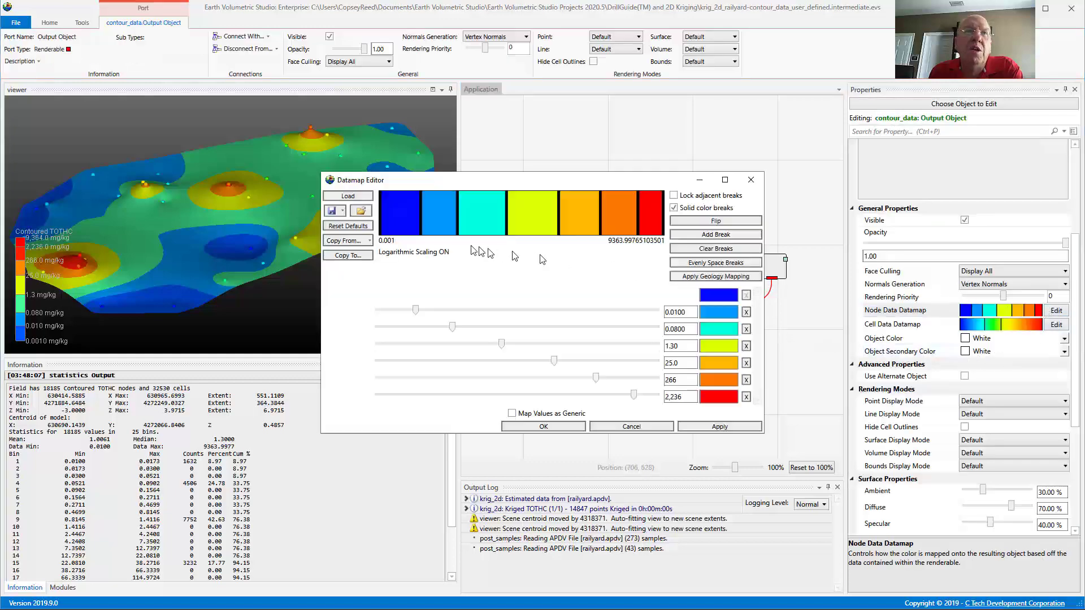
click(354, 226)
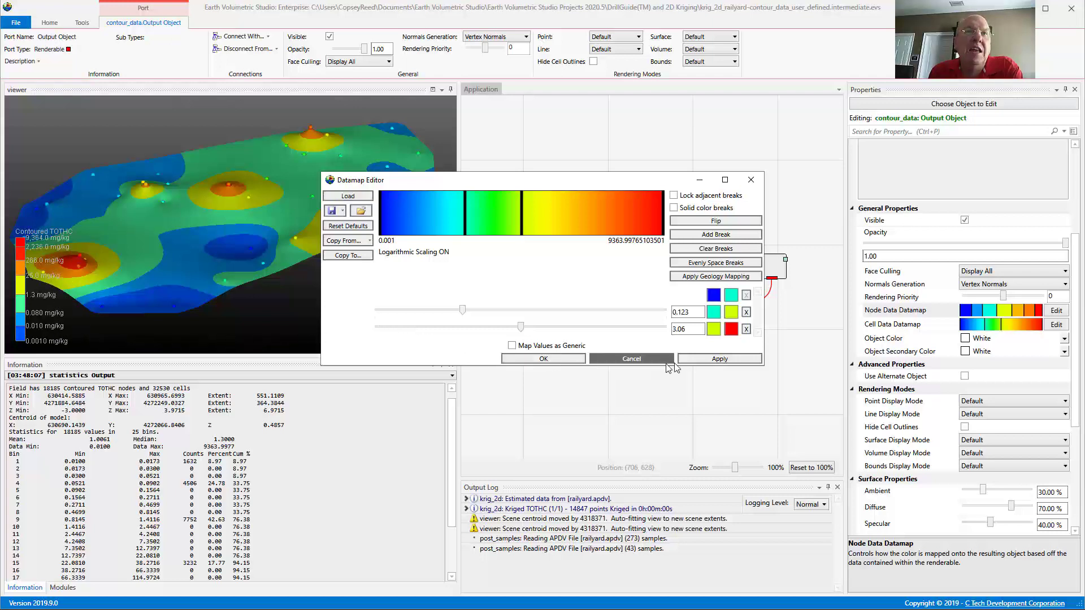
click(707, 361)
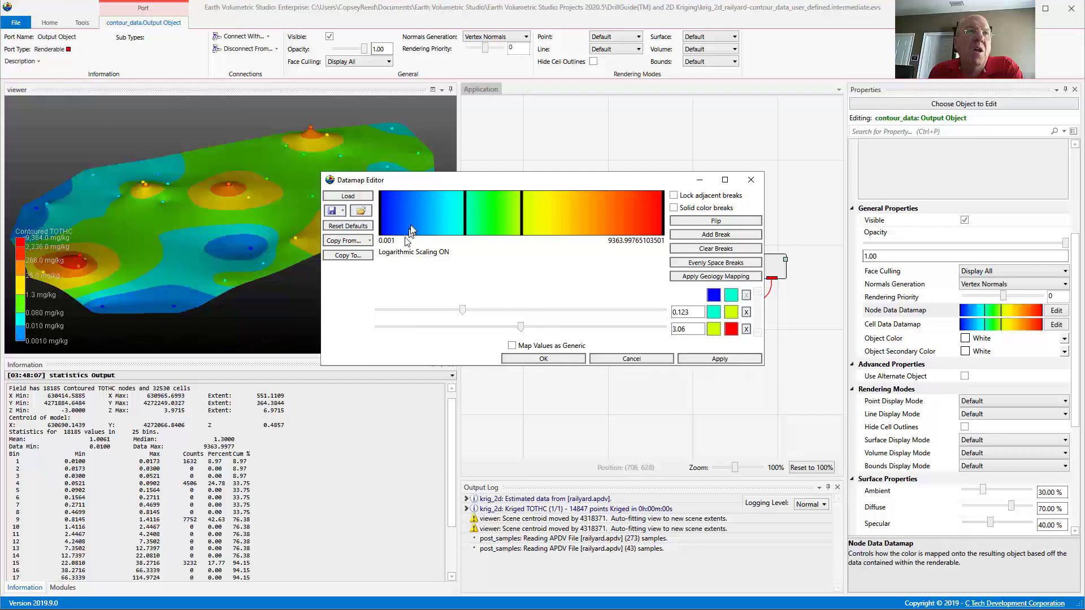
- Move the Datamap Editor off the viewer and copy the datamap's breaks from the isolevels of contour_data's Output Contour levels port
drag(461, 185, 574, 252)
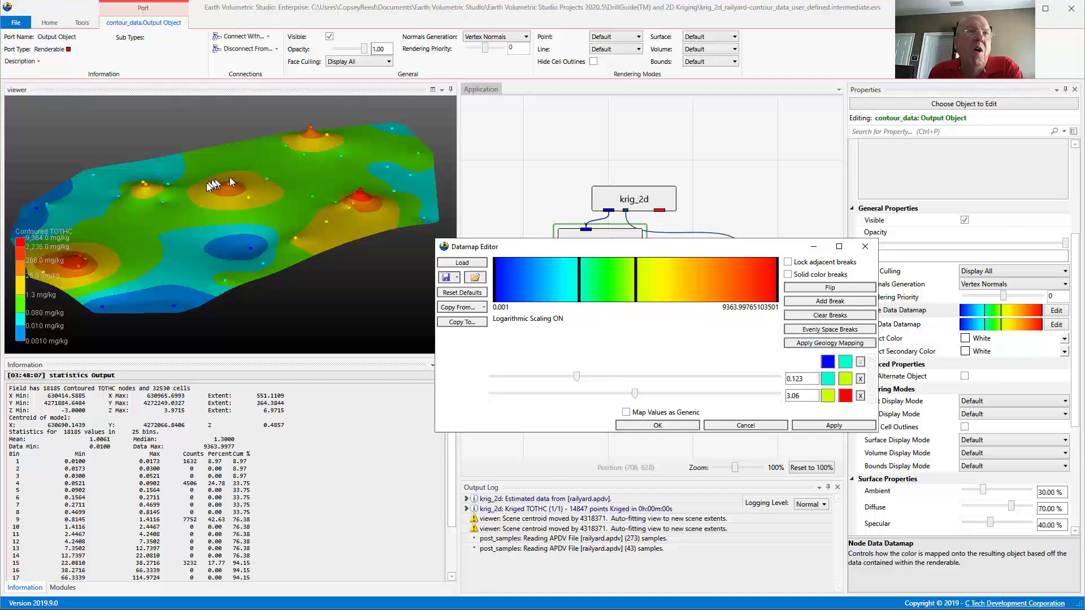
click(483, 308)
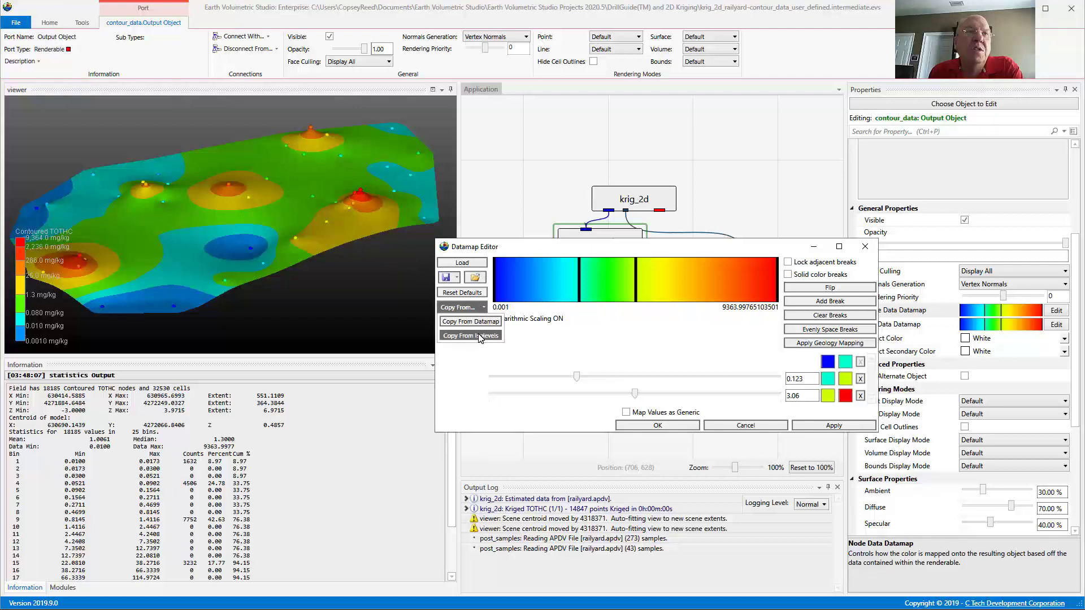
click(482, 336)
click(479, 381)
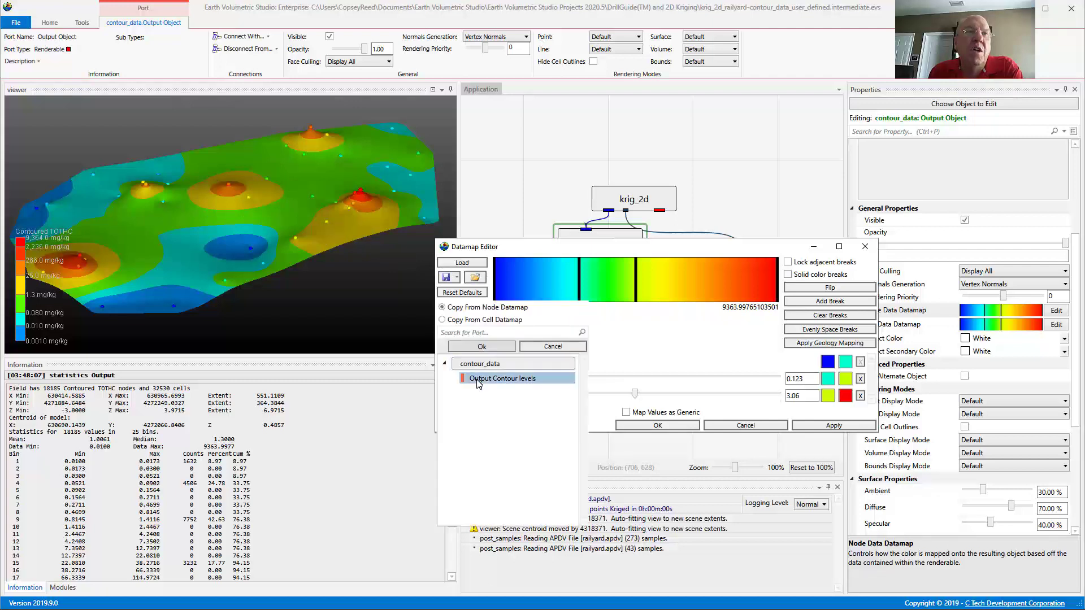
click(482, 347)
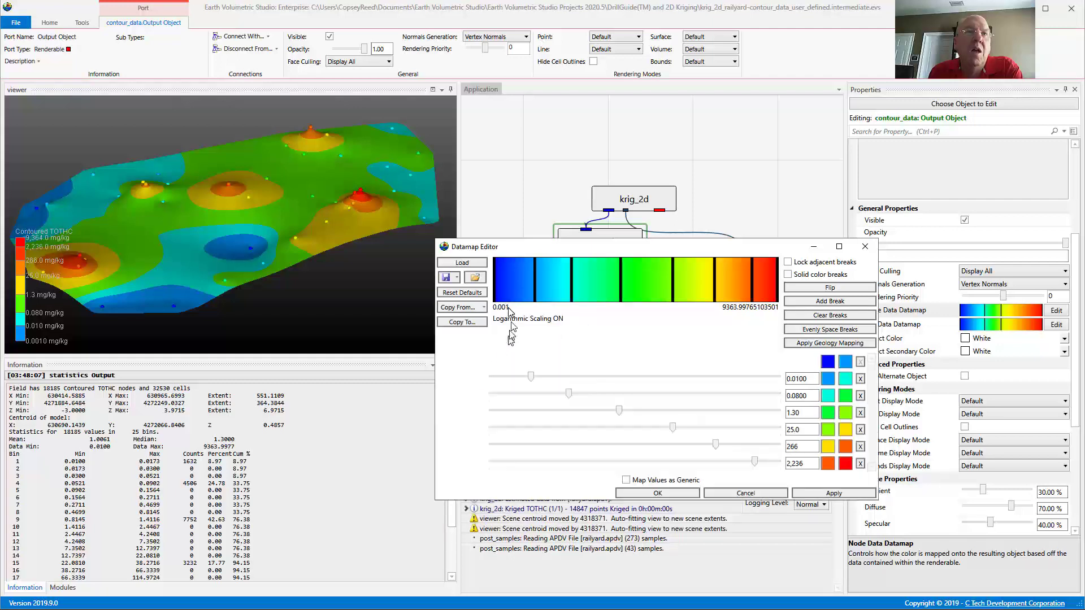
- Turn on solid color breaks for contour_data's Node Data Datamap, then apply and accept it
click(789, 275)
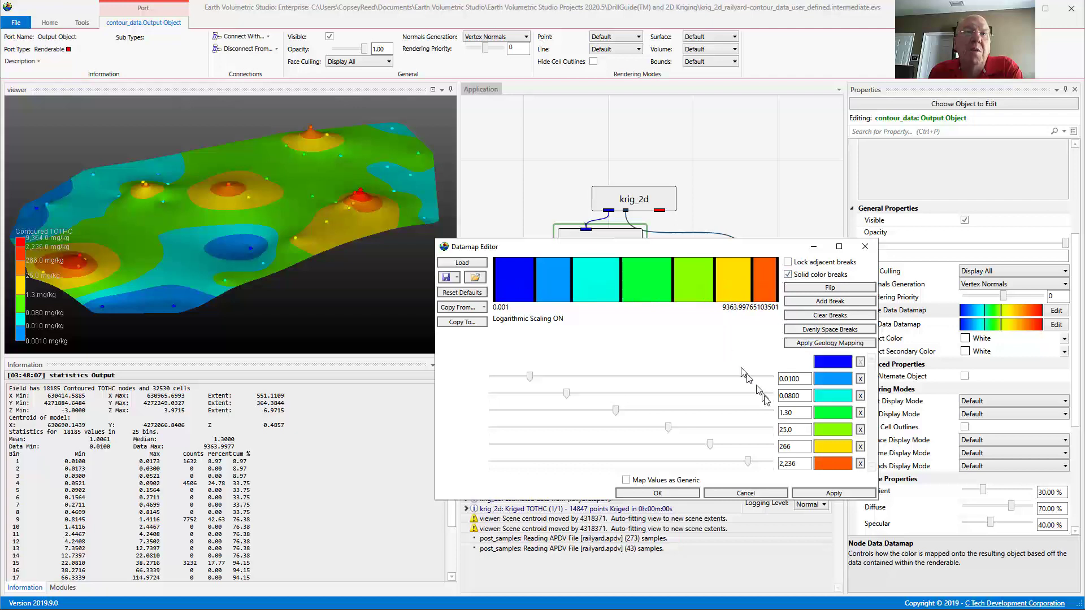
click(812, 493)
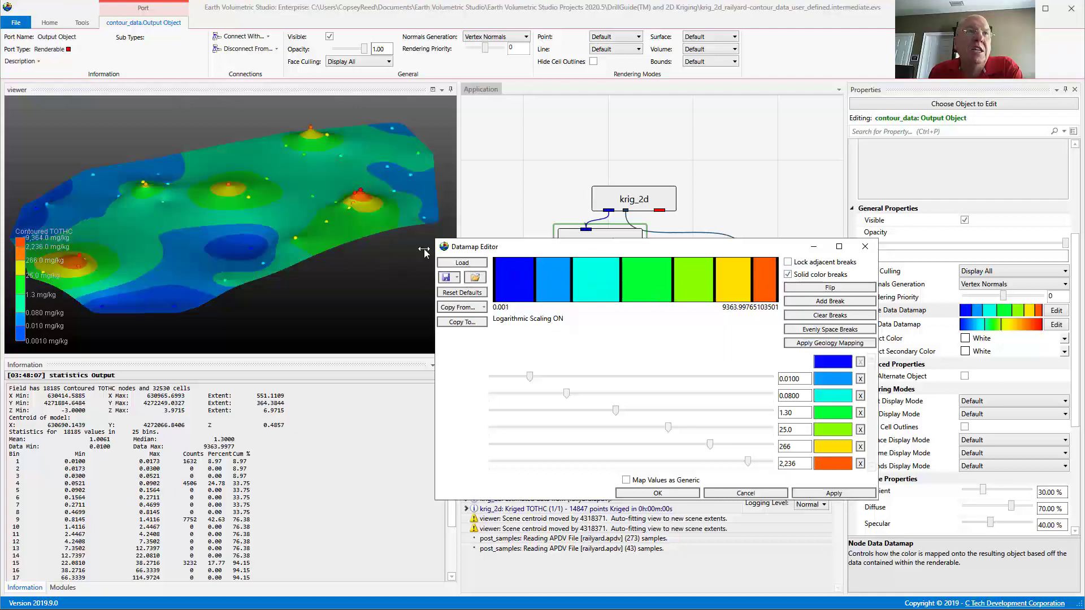
click(304, 235)
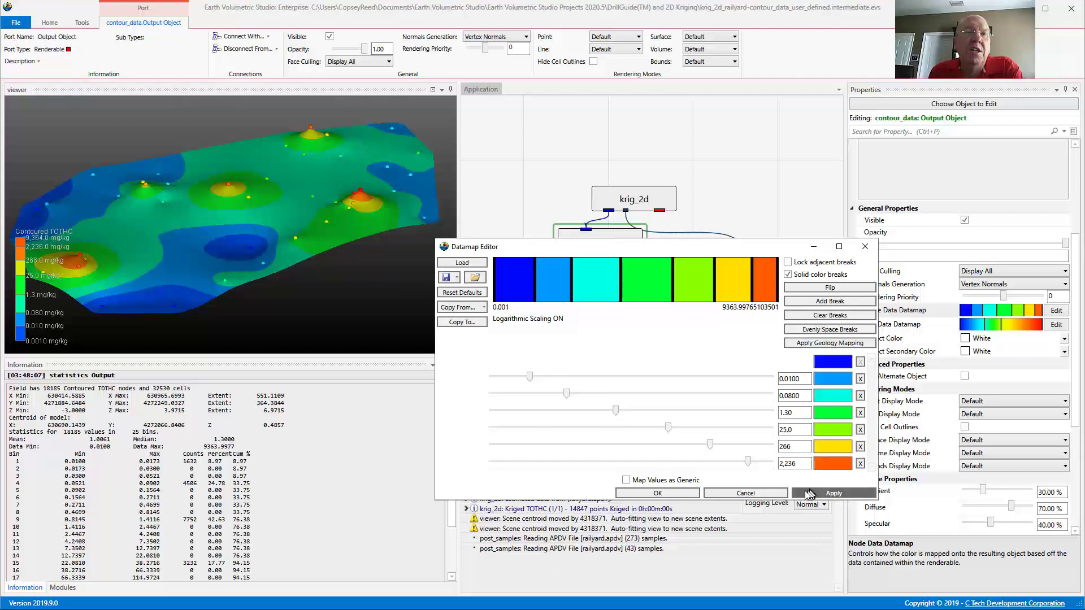
click(674, 491)
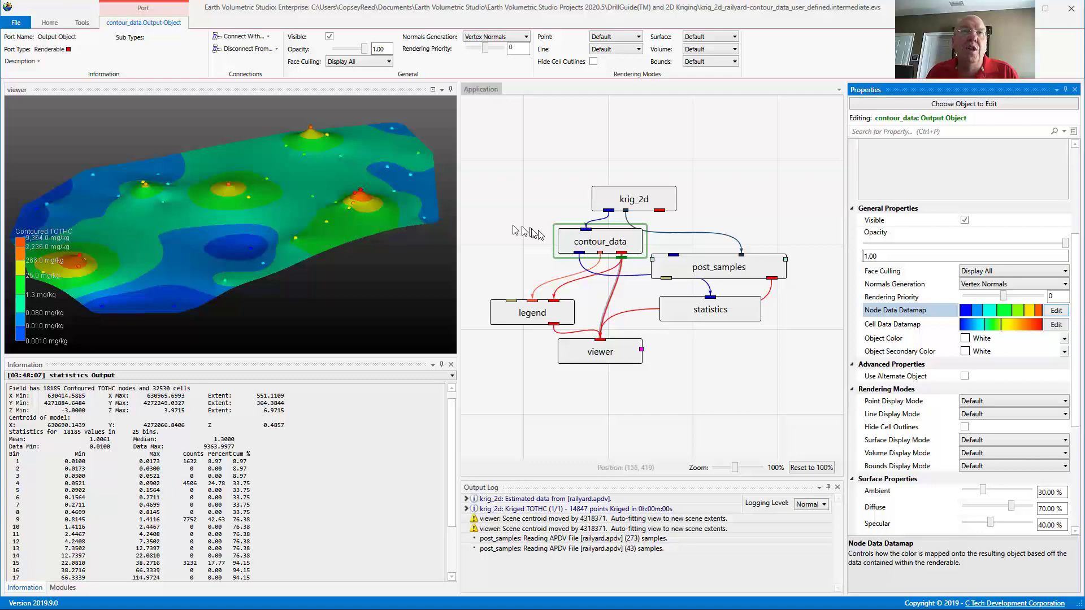
- Switch contour_data's Contour Distribution to Automatically set contour levels
click(624, 235)
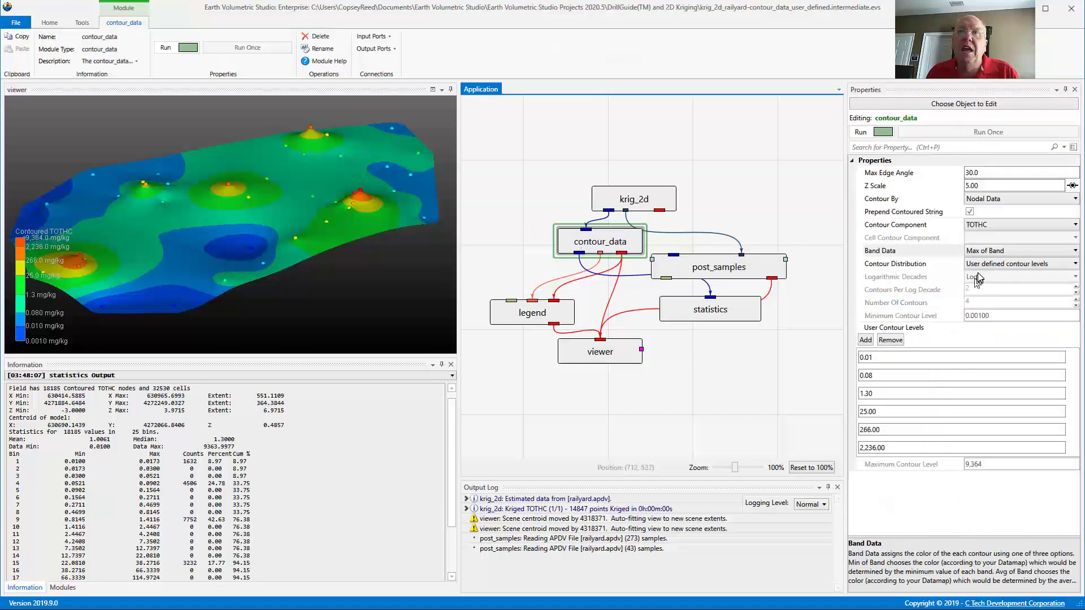
click(992, 265)
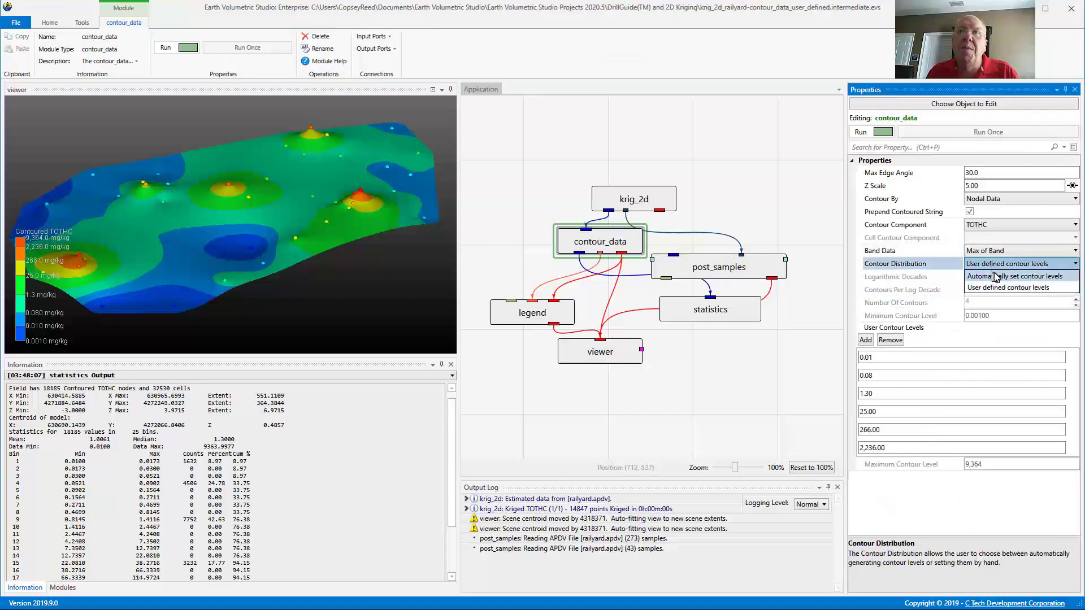
click(996, 277)
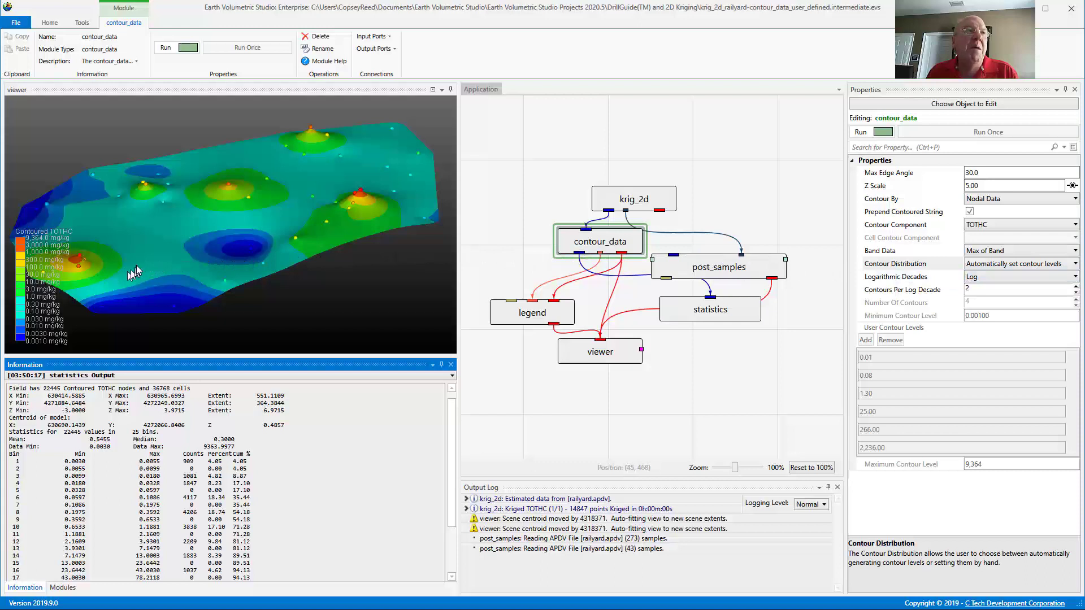
right_drag(166, 246, 204, 225)
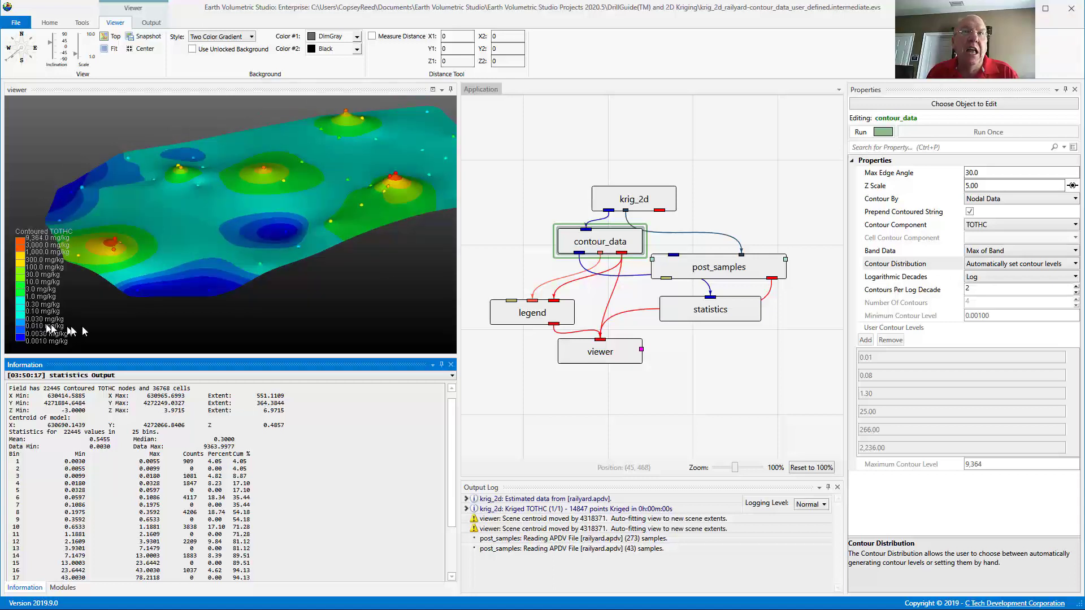
- Set contour_data to 1 contour per log decade with Average Of Band as its Band Data
click(1076, 293)
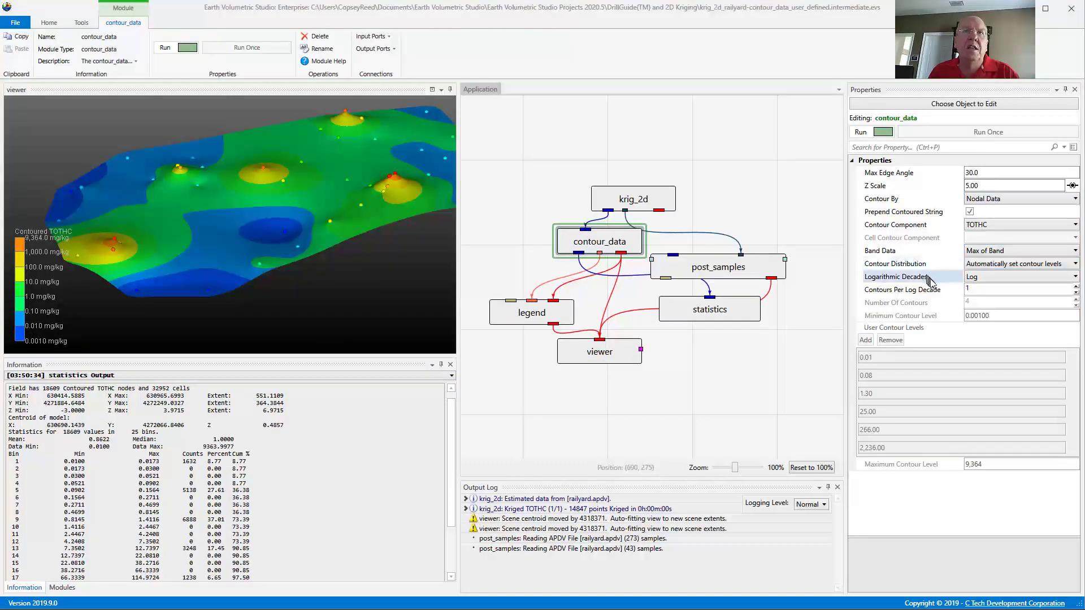
click(987, 253)
click(985, 274)
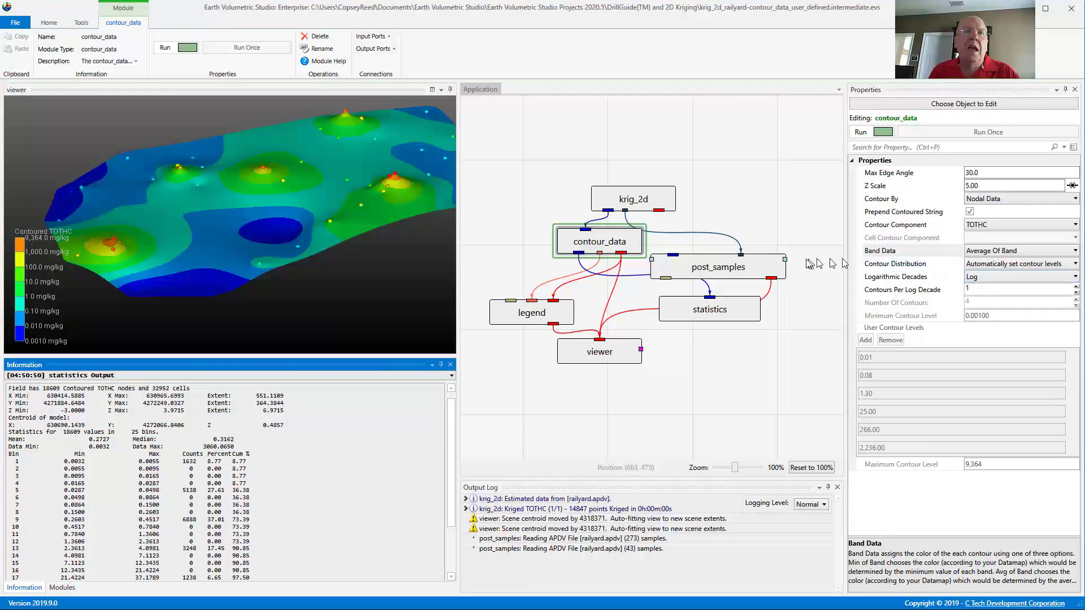
- Reset contour_data's Output Object Node Data Datamap, copy the isolevels of its Output Contour levels port, and enable solid color breaks
double_click(620, 253)
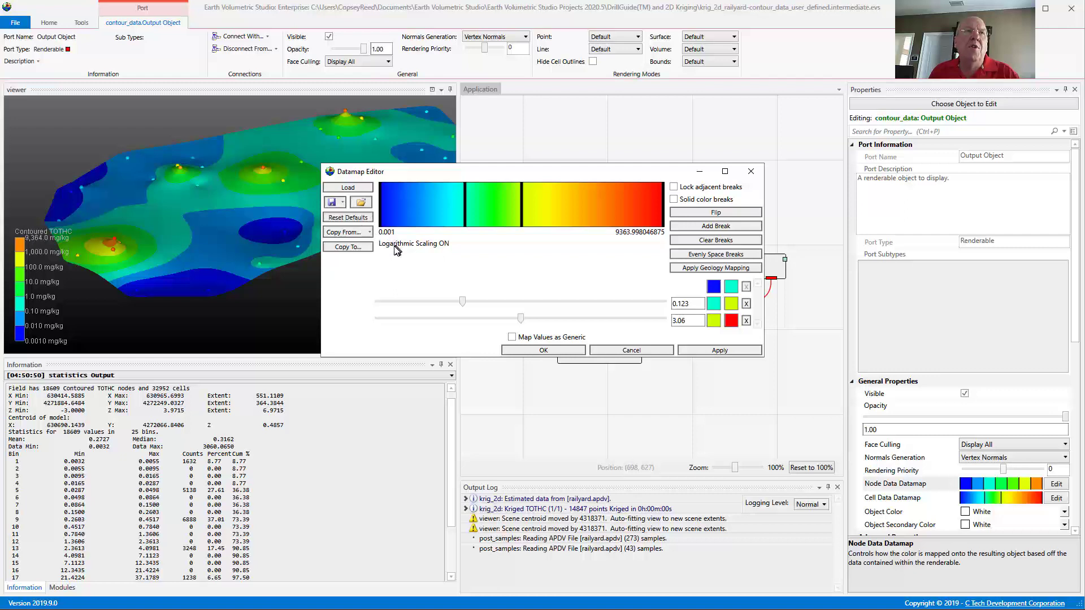
click(369, 233)
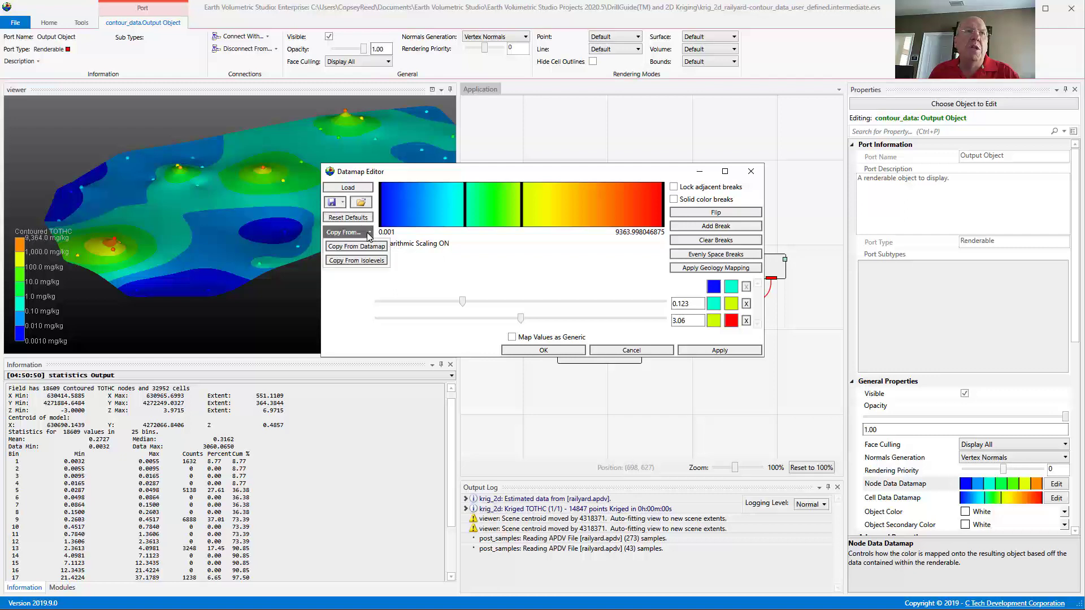
click(362, 246)
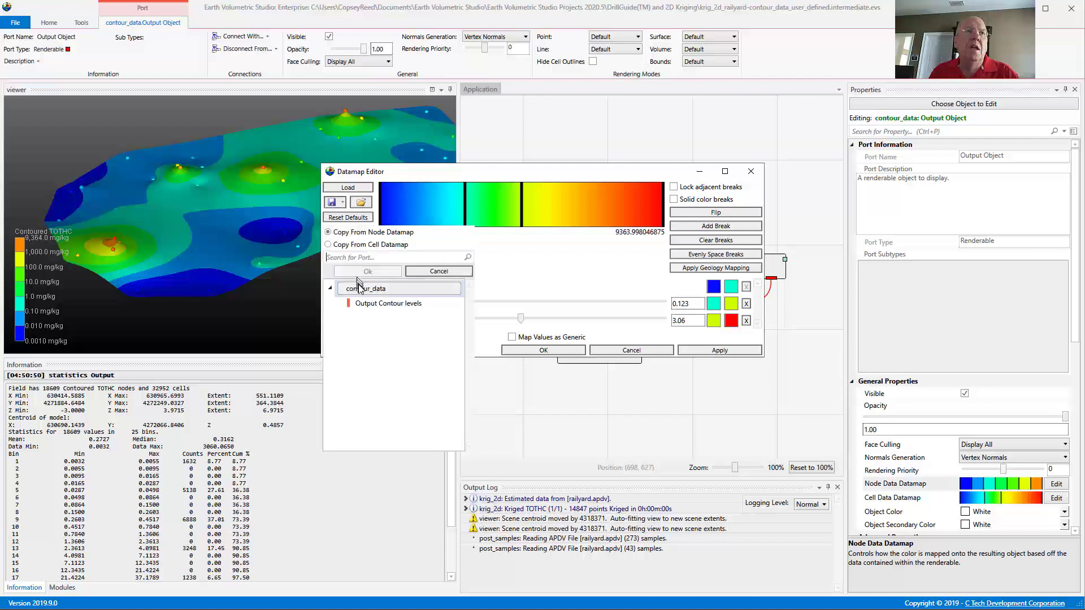
click(370, 305)
click(375, 273)
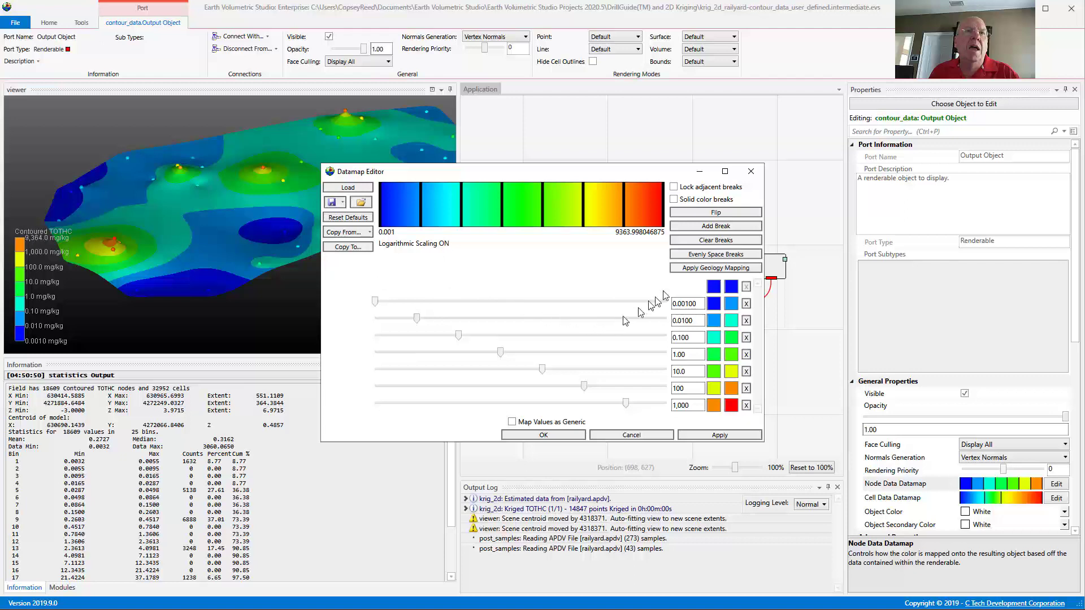
click(701, 202)
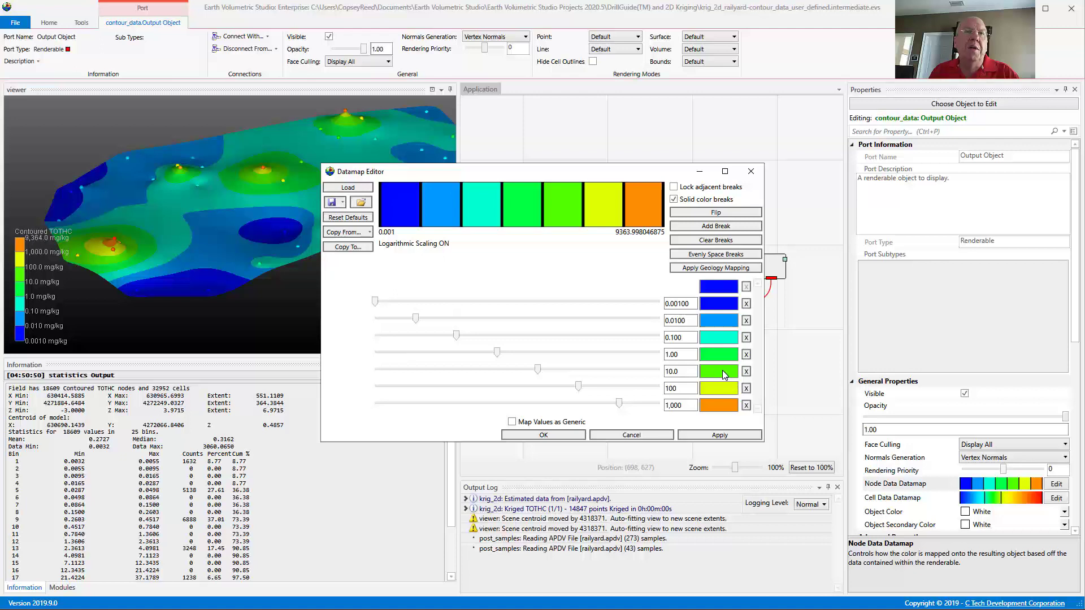
- Recolor the datamap's 10.0 band yellow, 100 band orange and 1,000 band red with hue 0, and accept the changes
click(723, 370)
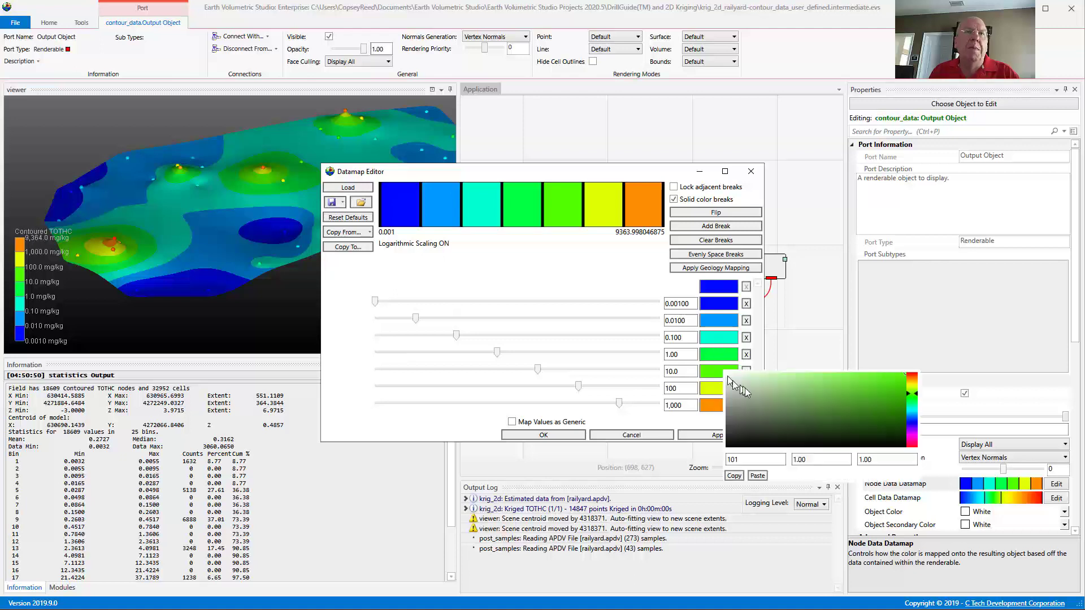
drag(910, 391, 910, 386)
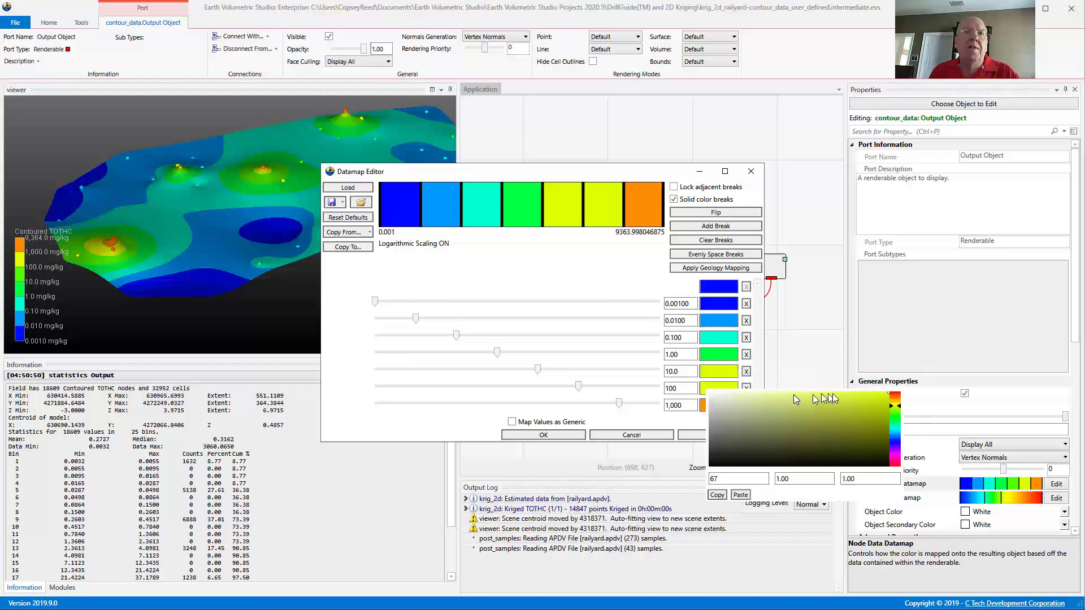
click(898, 399)
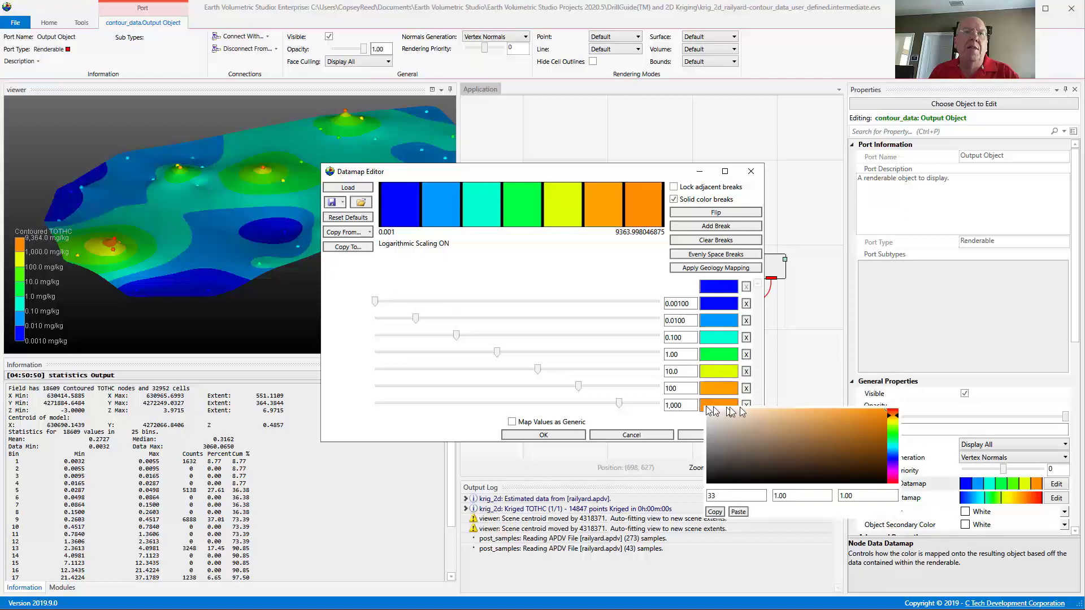
click(899, 415)
click(898, 412)
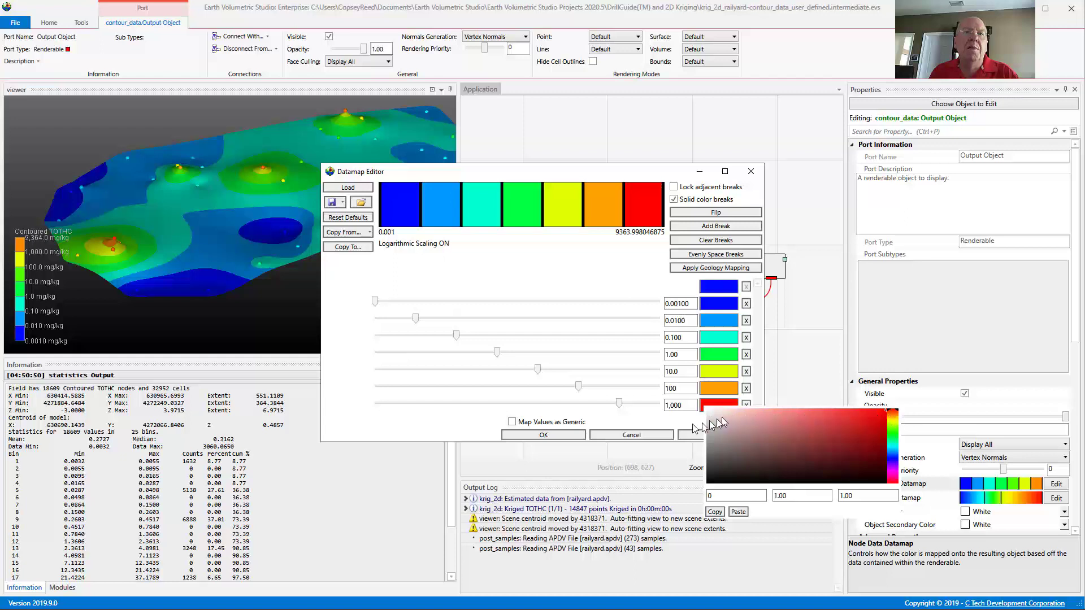
click(691, 438)
click(691, 438)
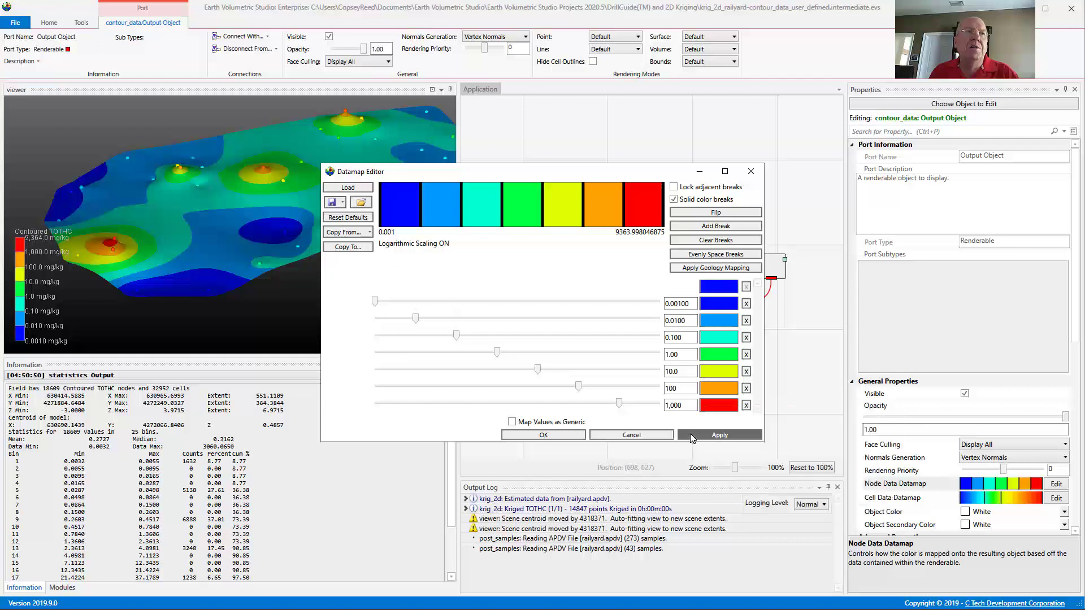
click(563, 435)
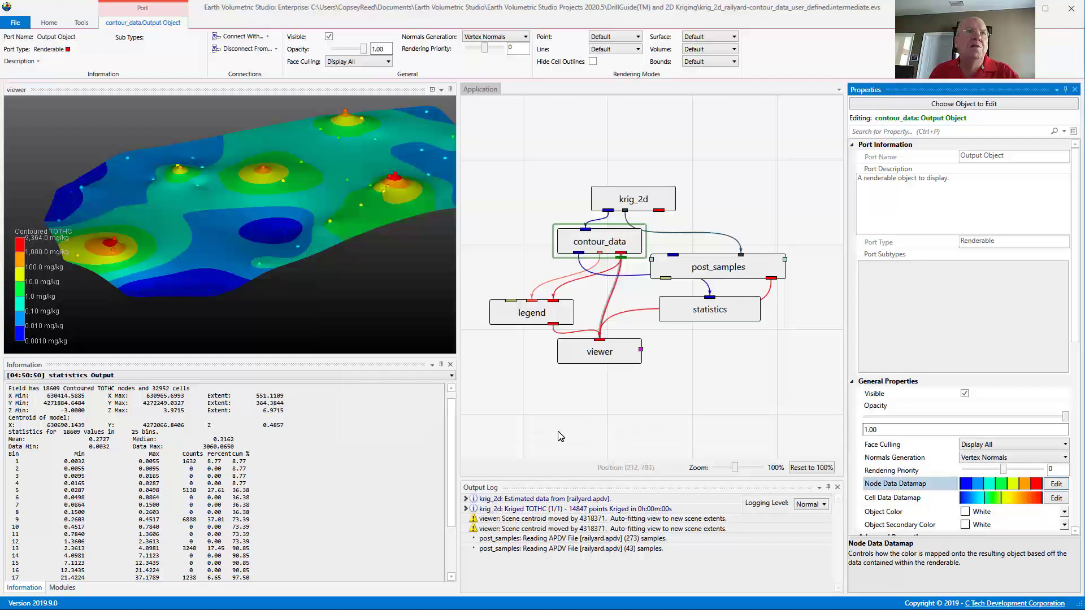
drag(298, 246, 269, 258)
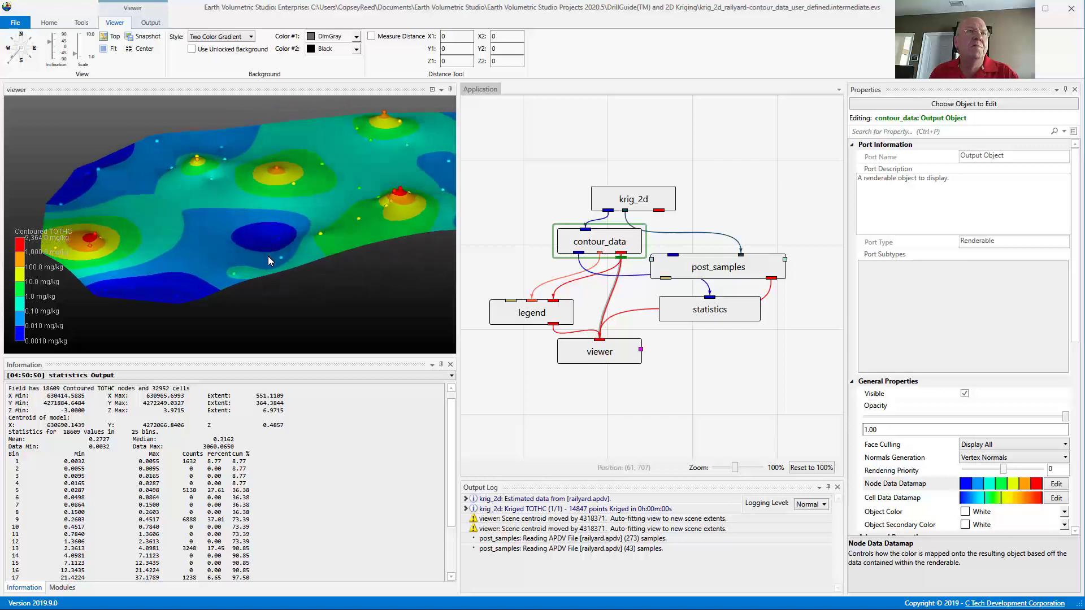
click(1055, 484)
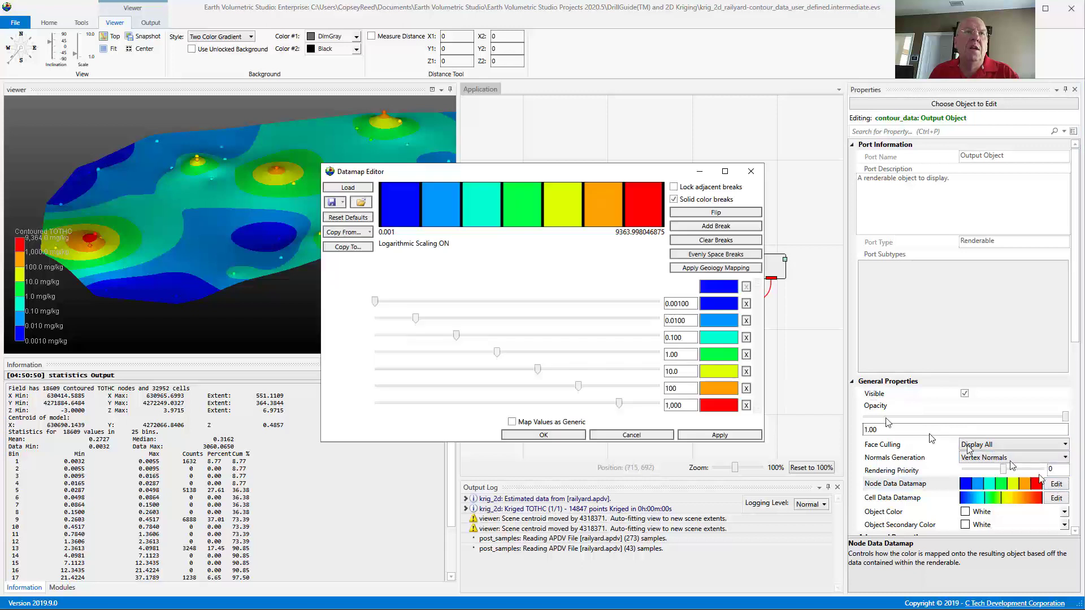
click(368, 233)
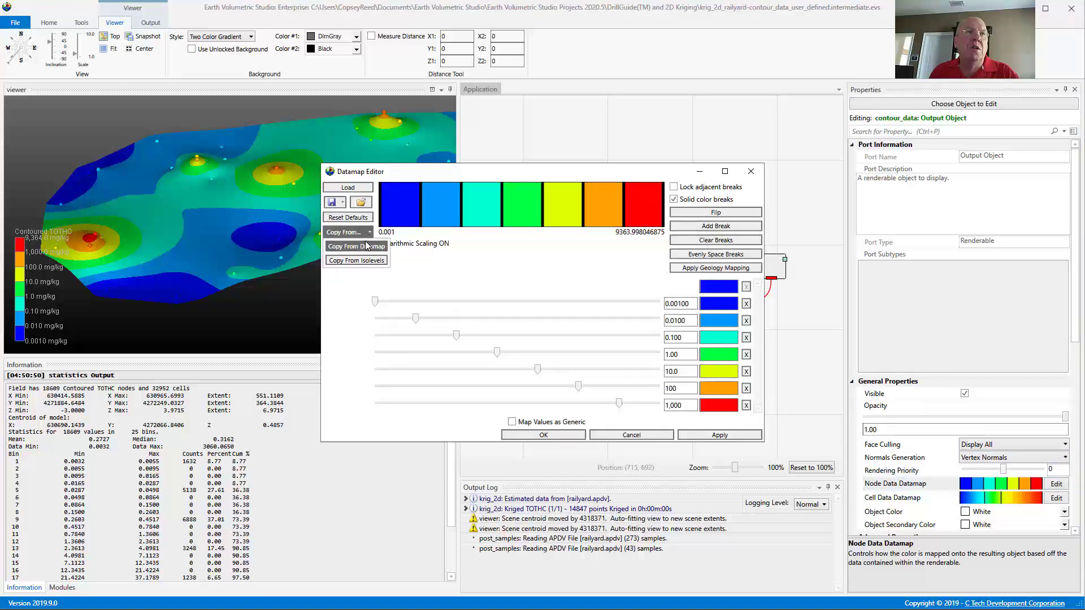
click(408, 252)
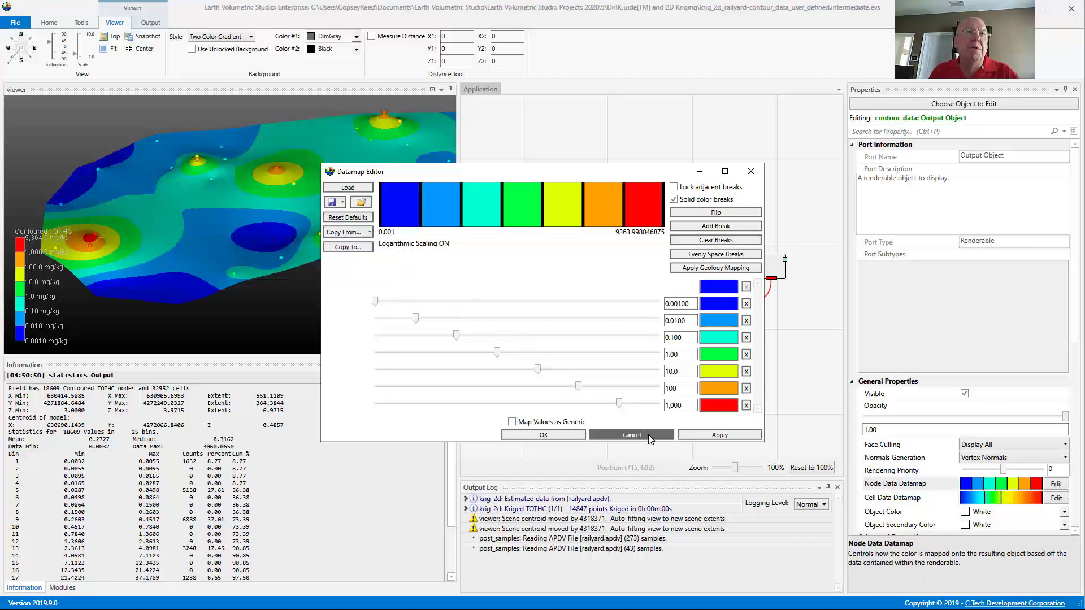
click(632, 435)
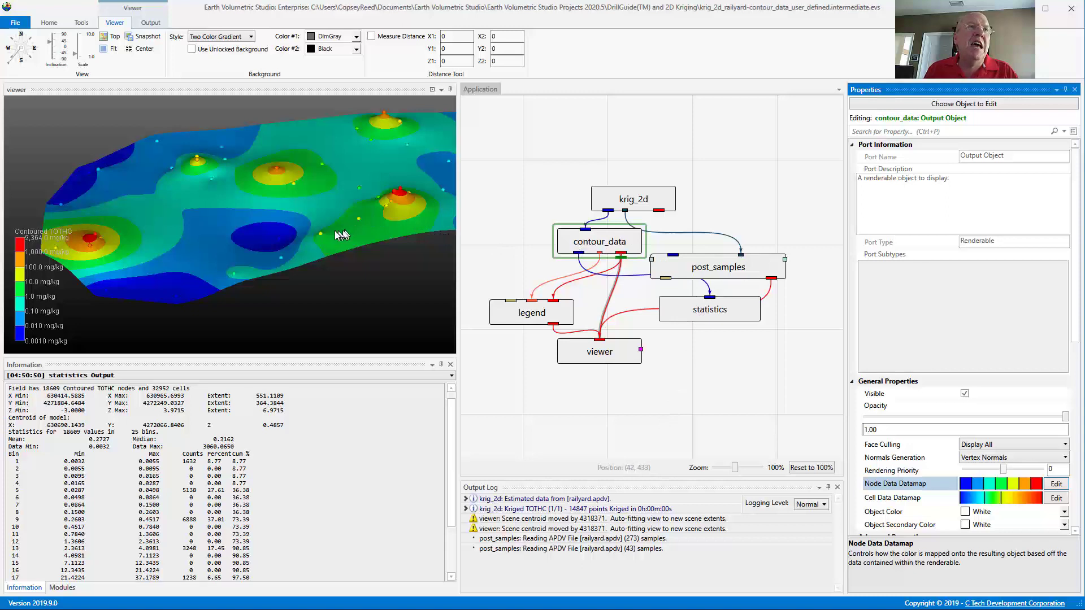
- Copy contour_data's Node Data Datamap to the Sample Data port of post_samples and accept the datamap
drag(360, 229, 365, 243)
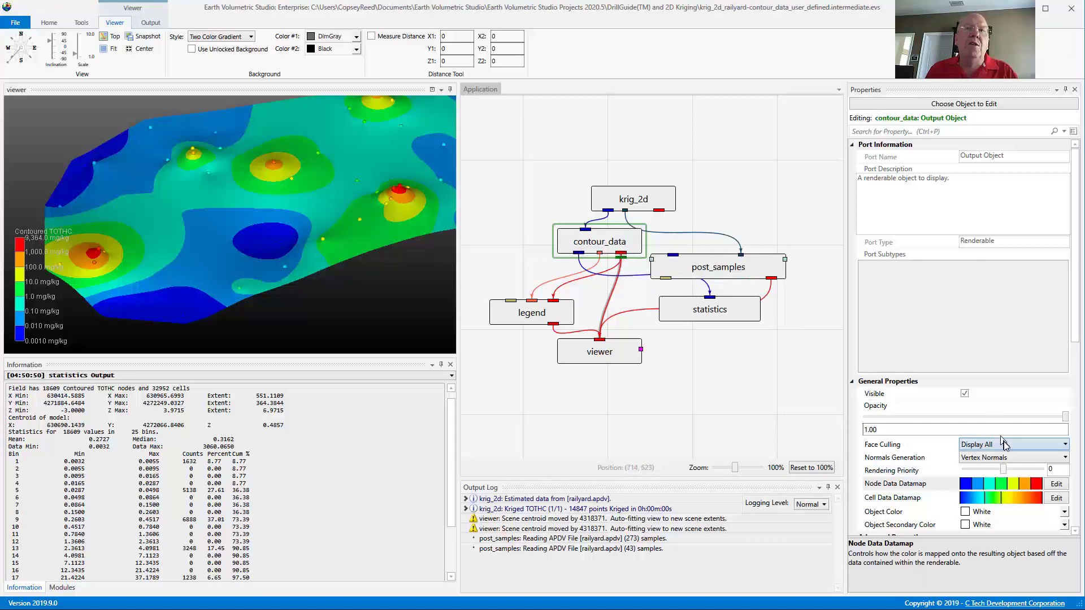
click(1055, 484)
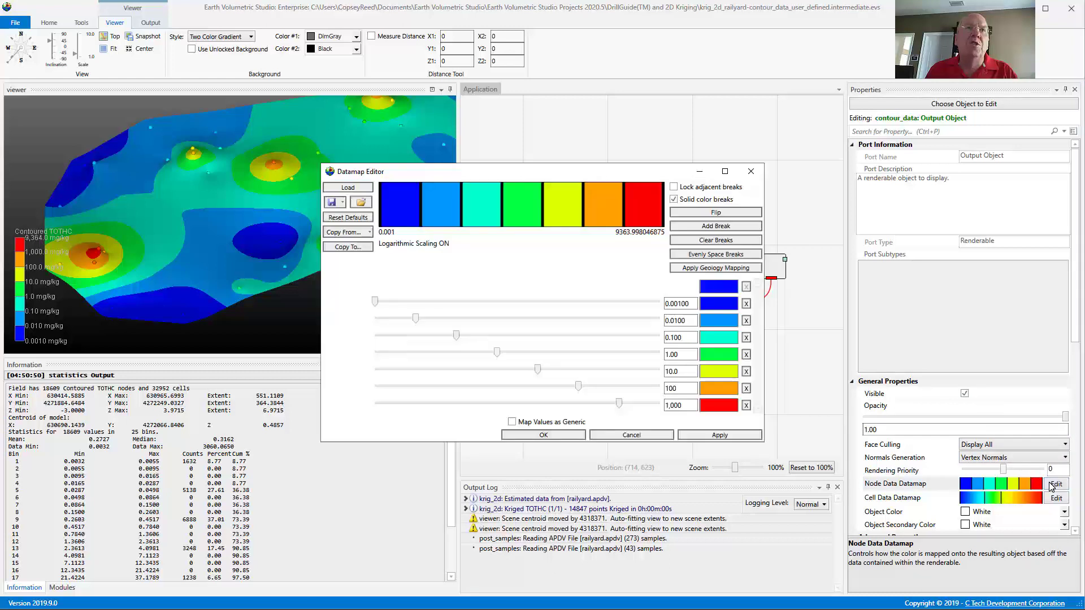
click(367, 249)
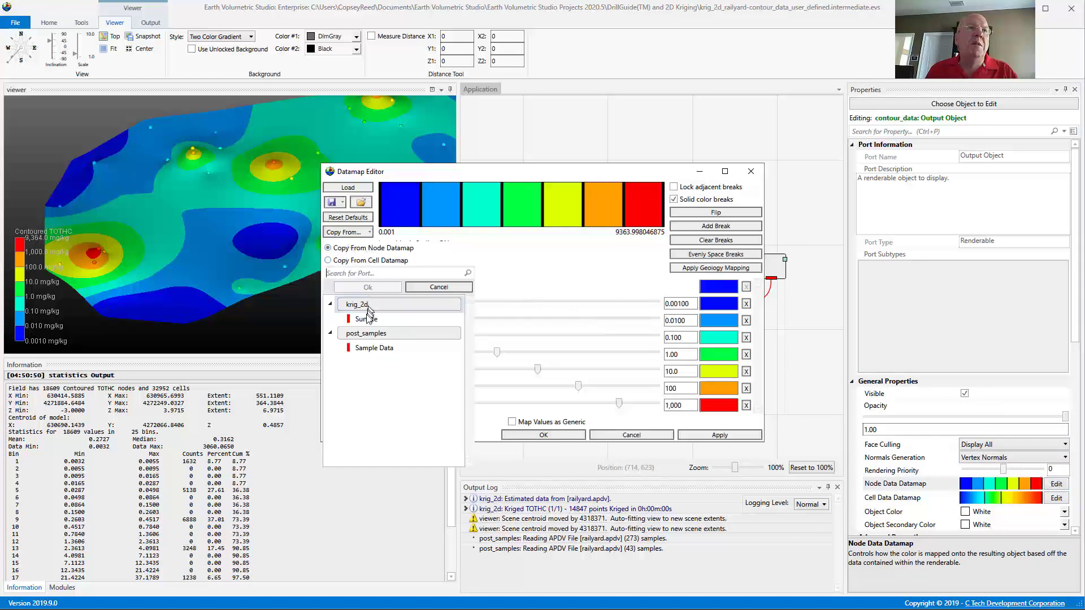
click(372, 348)
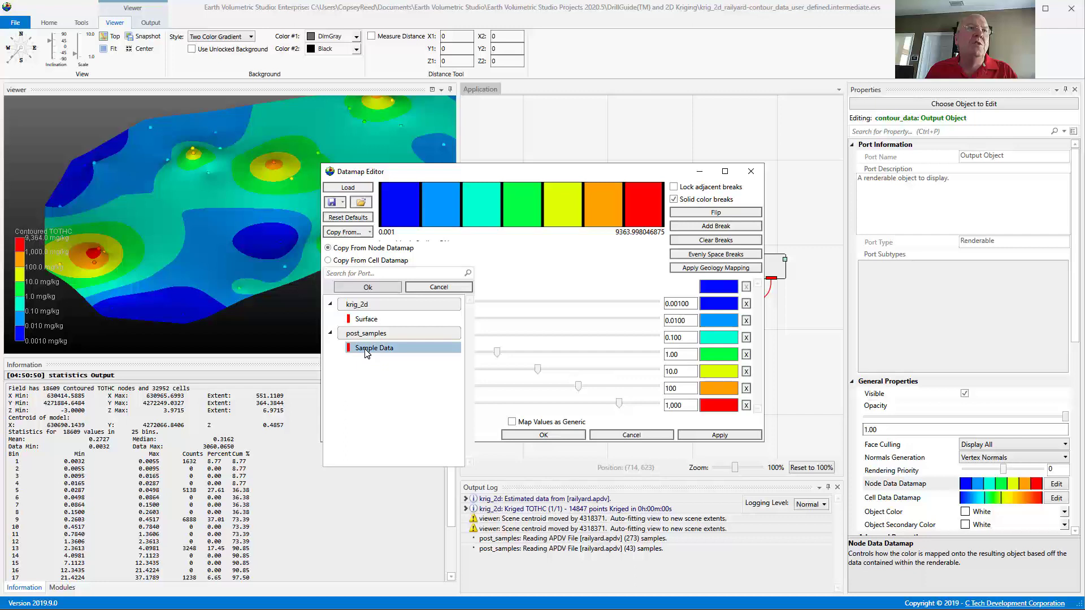
click(368, 288)
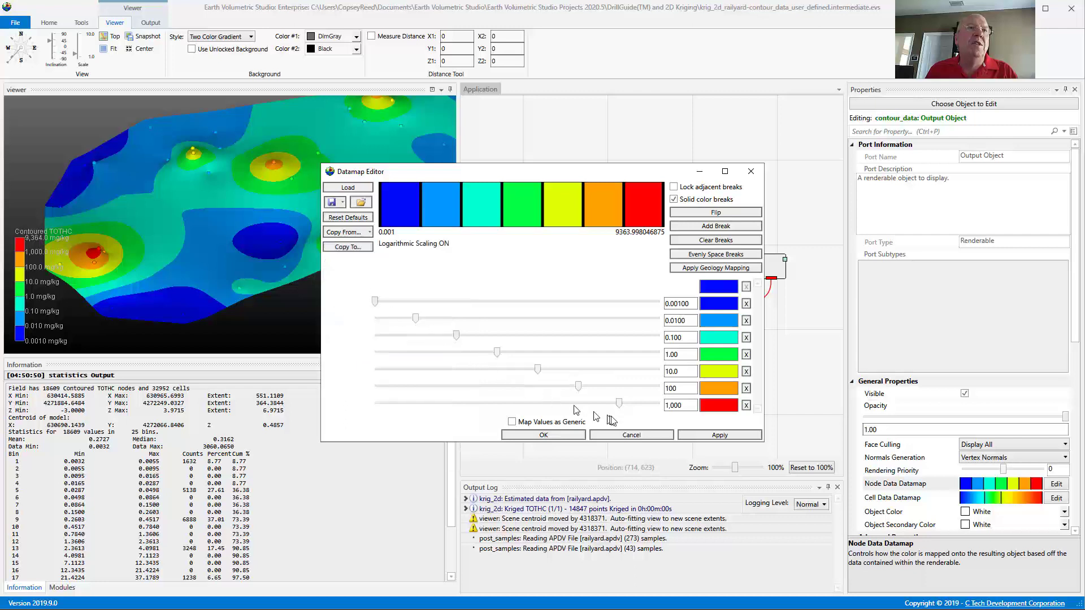
click(547, 434)
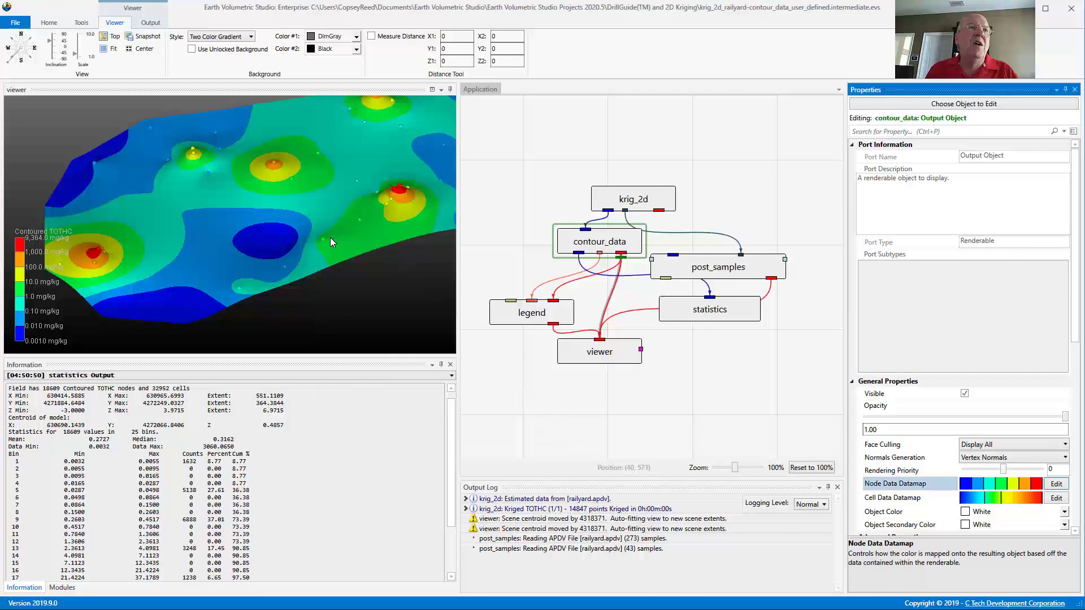
- Examine the Node Data Datamap of post_samples' Sample Data port and close its editor
drag(336, 235, 379, 184)
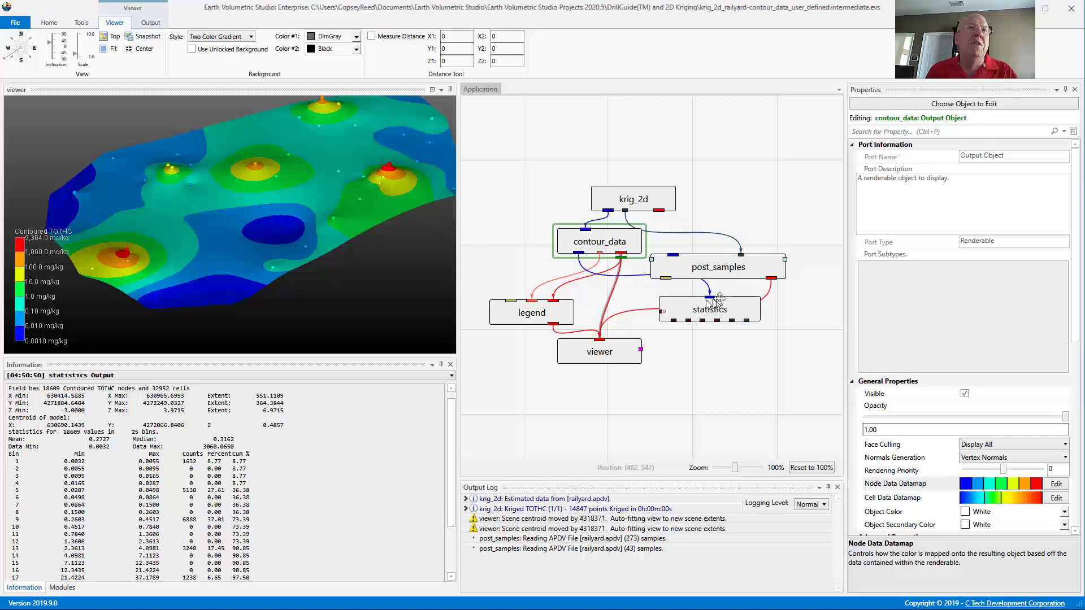
click(772, 279)
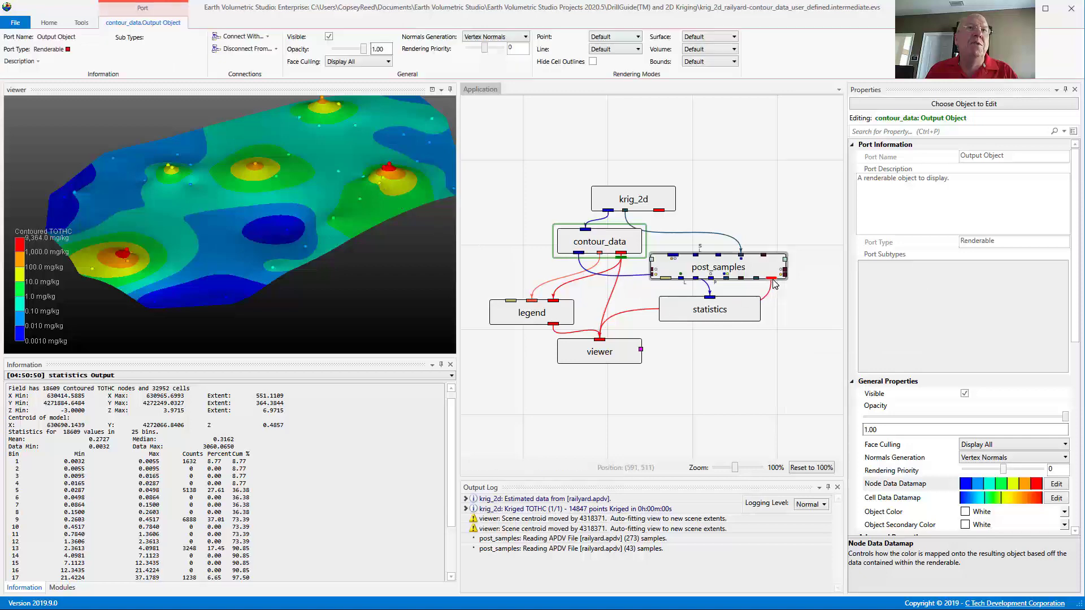
click(1056, 497)
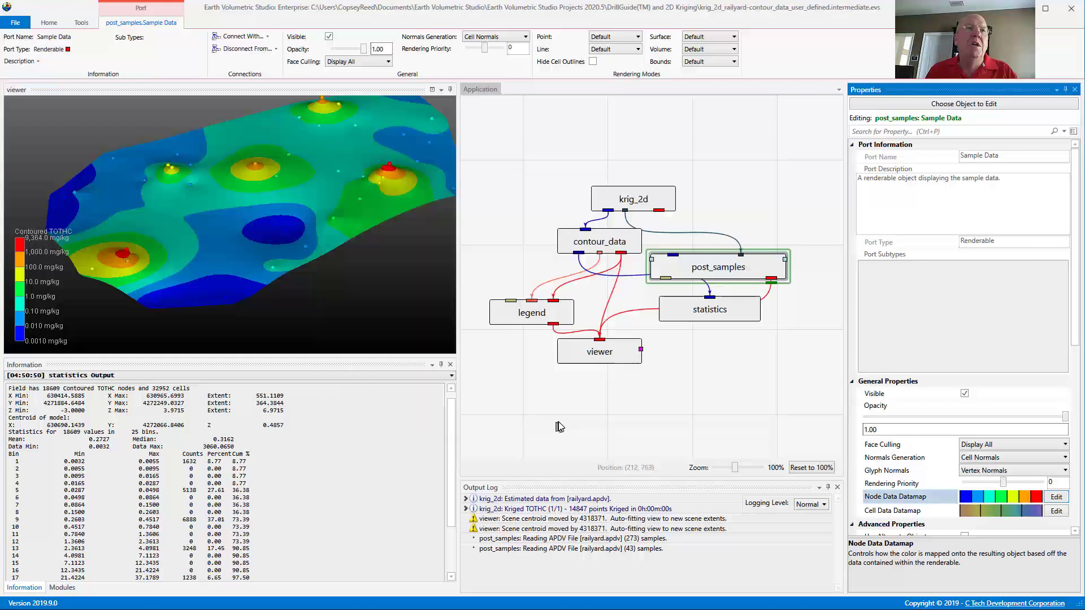
click(555, 424)
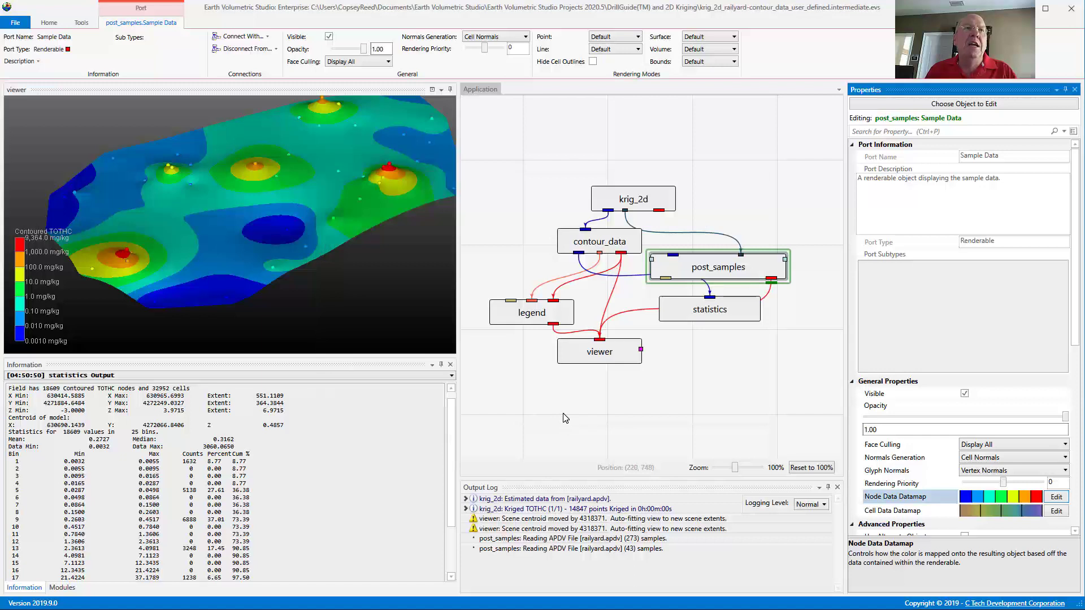